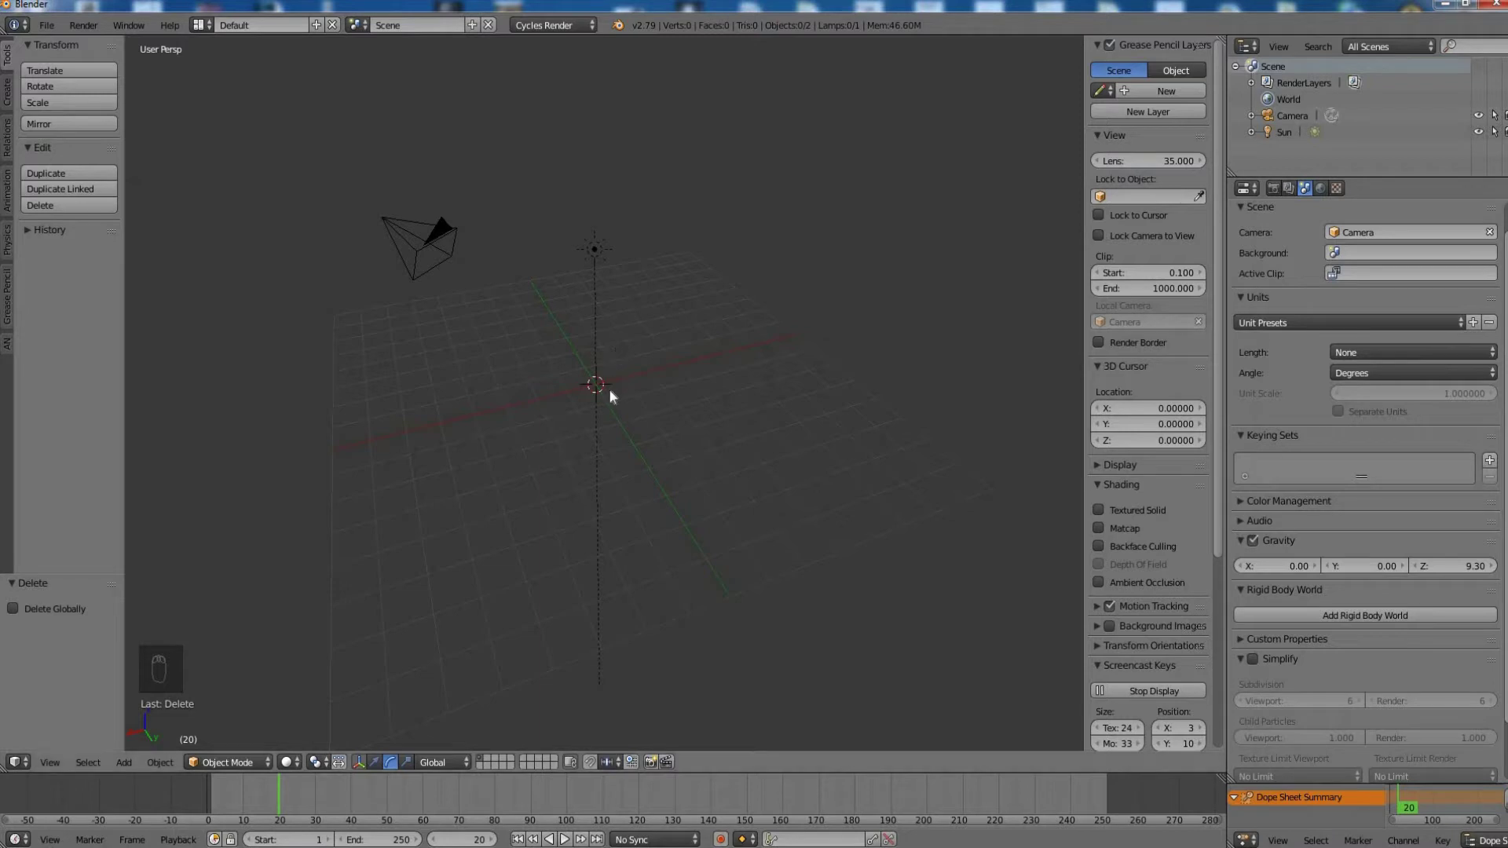
- With only the camera and sun left, bring up the Add menu for a new object
key("shift+a")
- Add a plane, scale it up about 6.8 times, and apply its rotation and scale
mouse_move(603, 395)
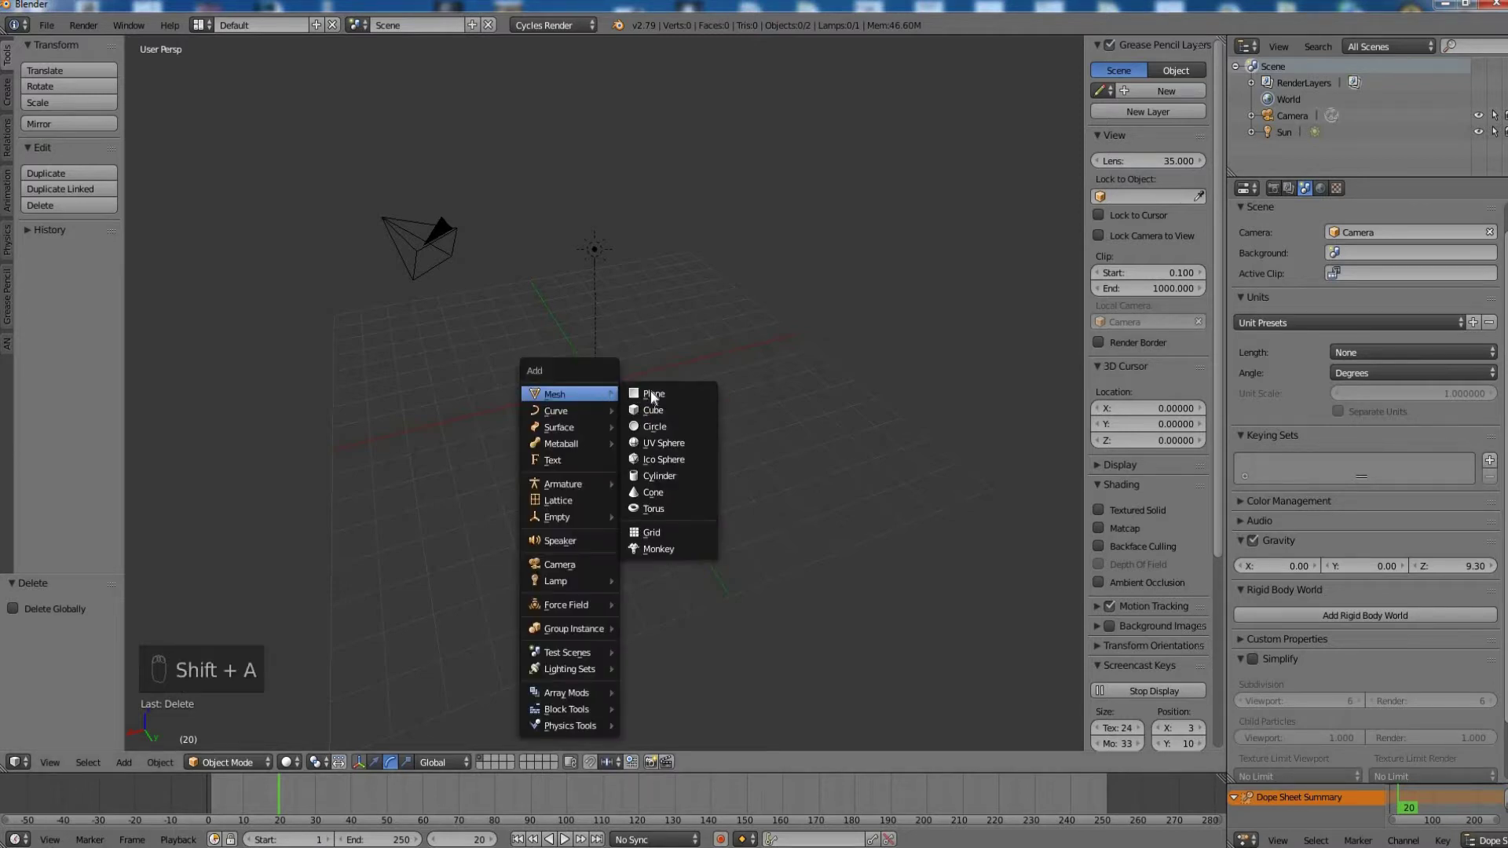
left_click(652, 396)
key("s")
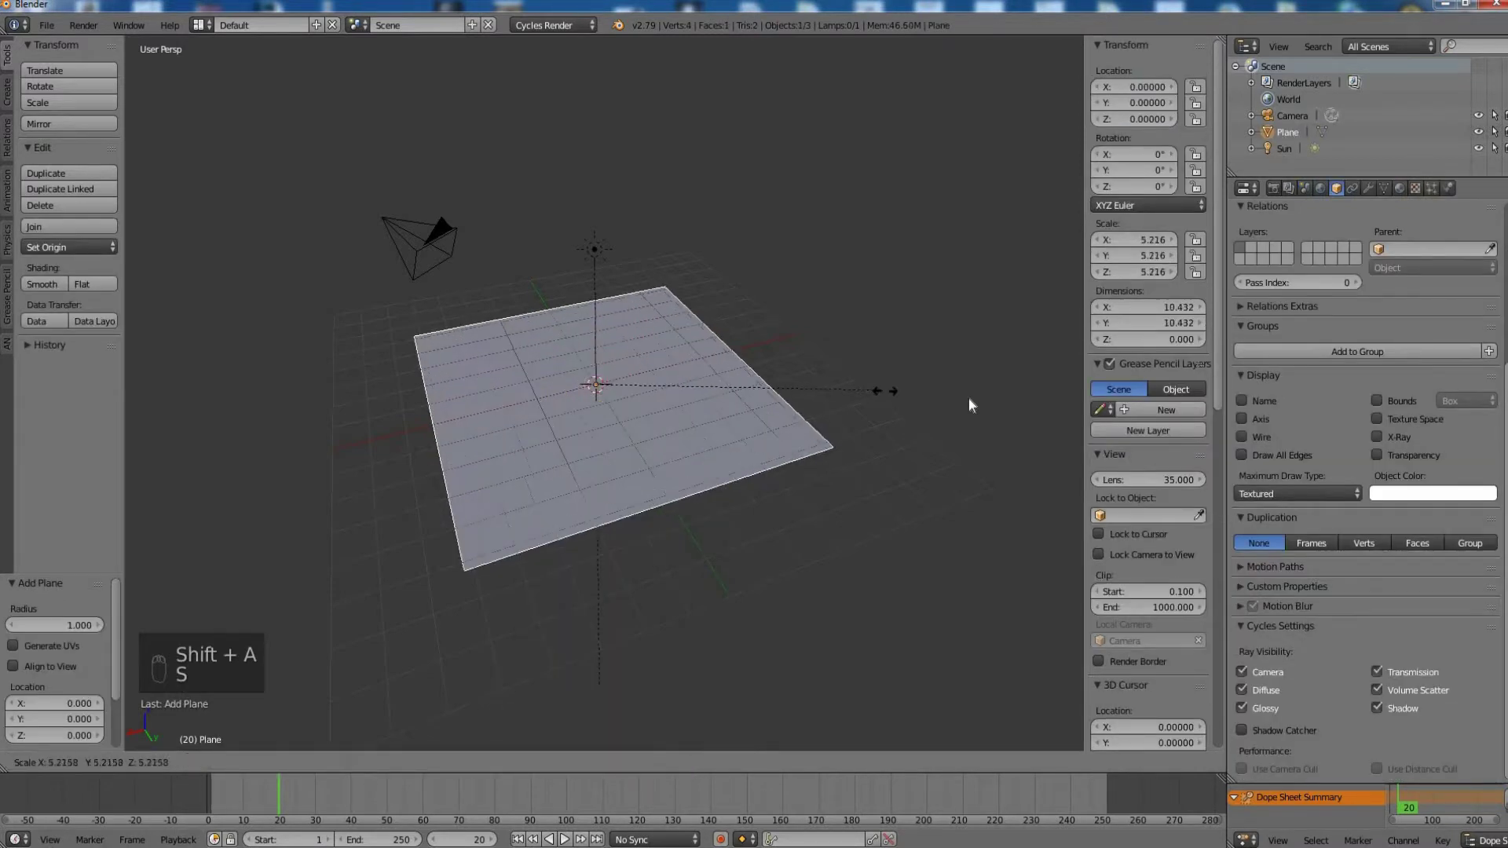
left_click(955, 398)
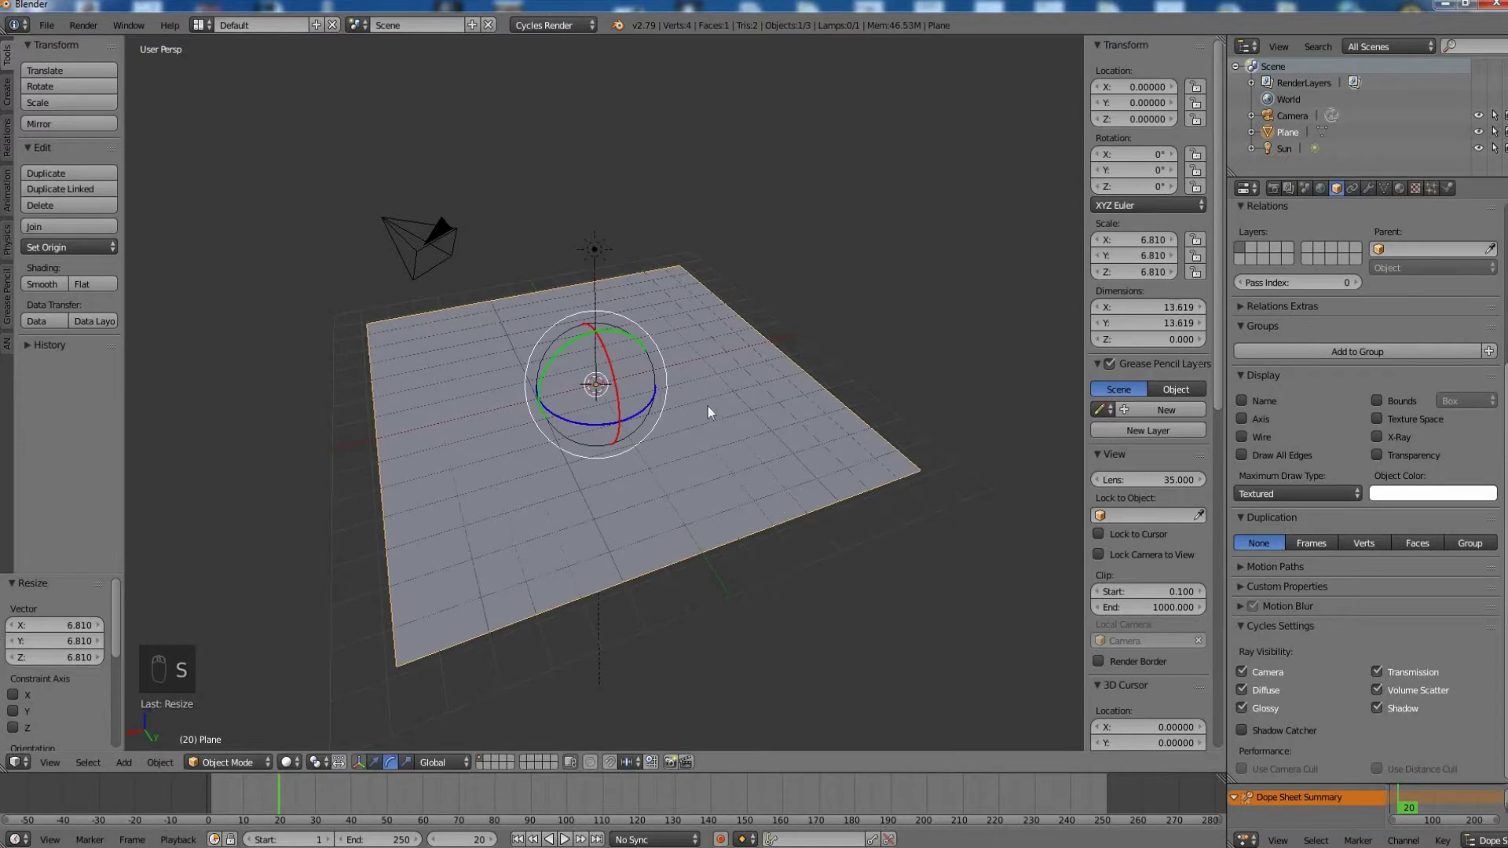
key("ctrl+a")
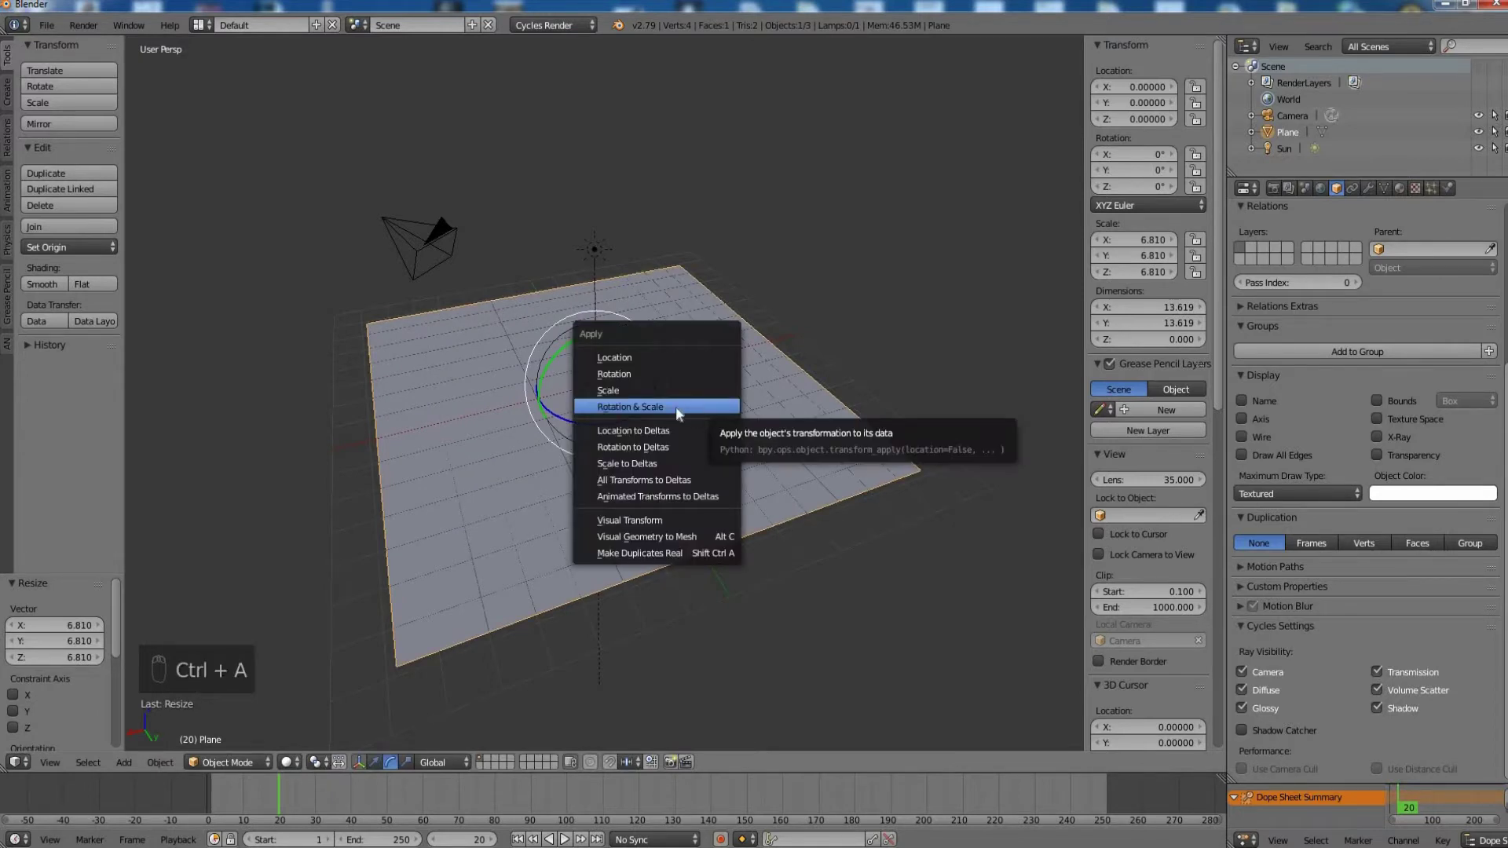
left_click(659, 407)
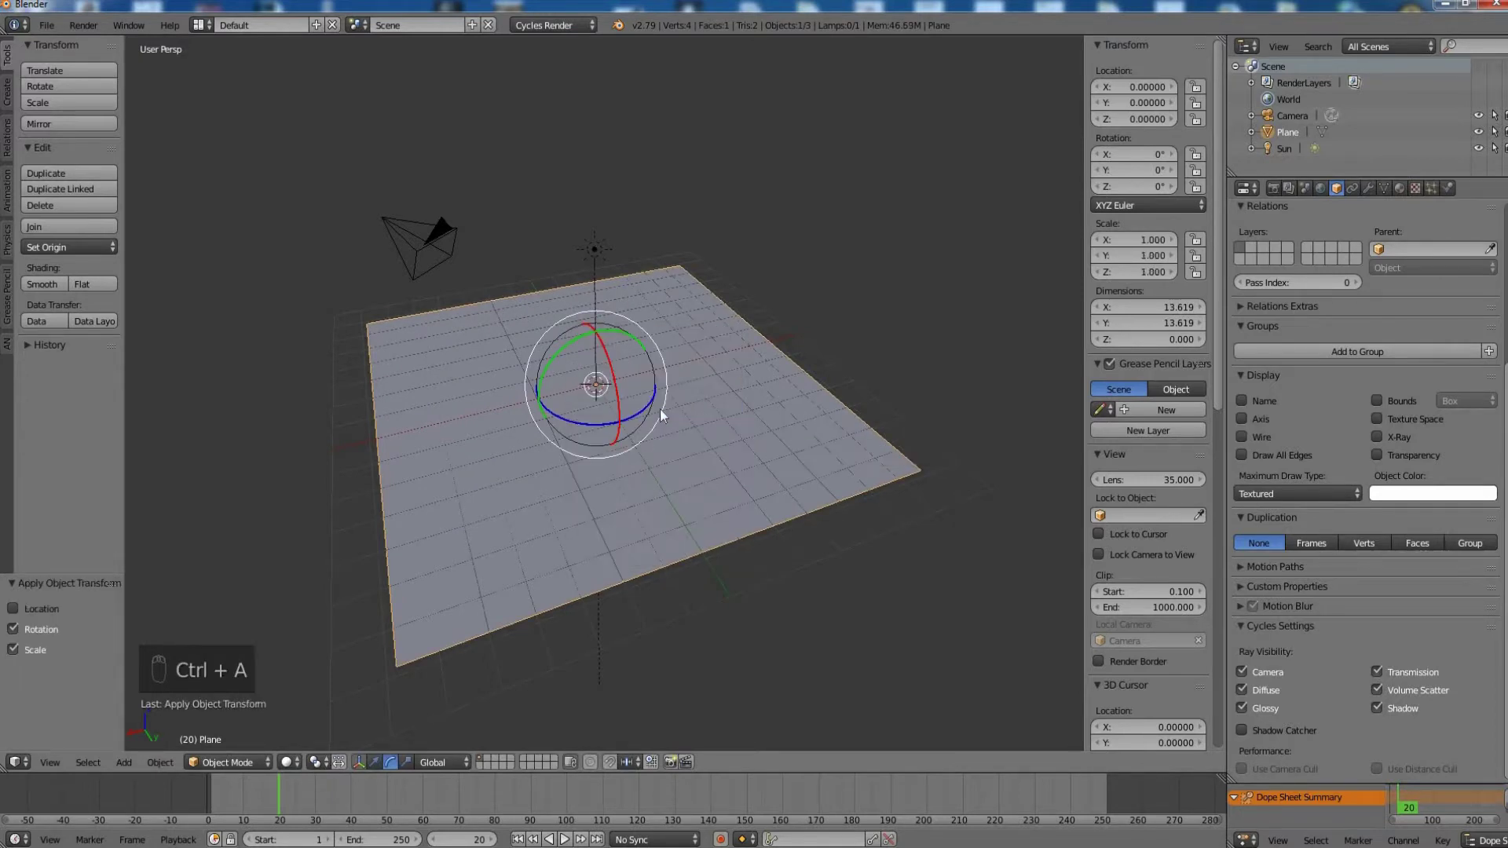
- In Edit Mode, UV-unwrap the plane and subdivide it with 50 cuts
key("Tab")
key("u")
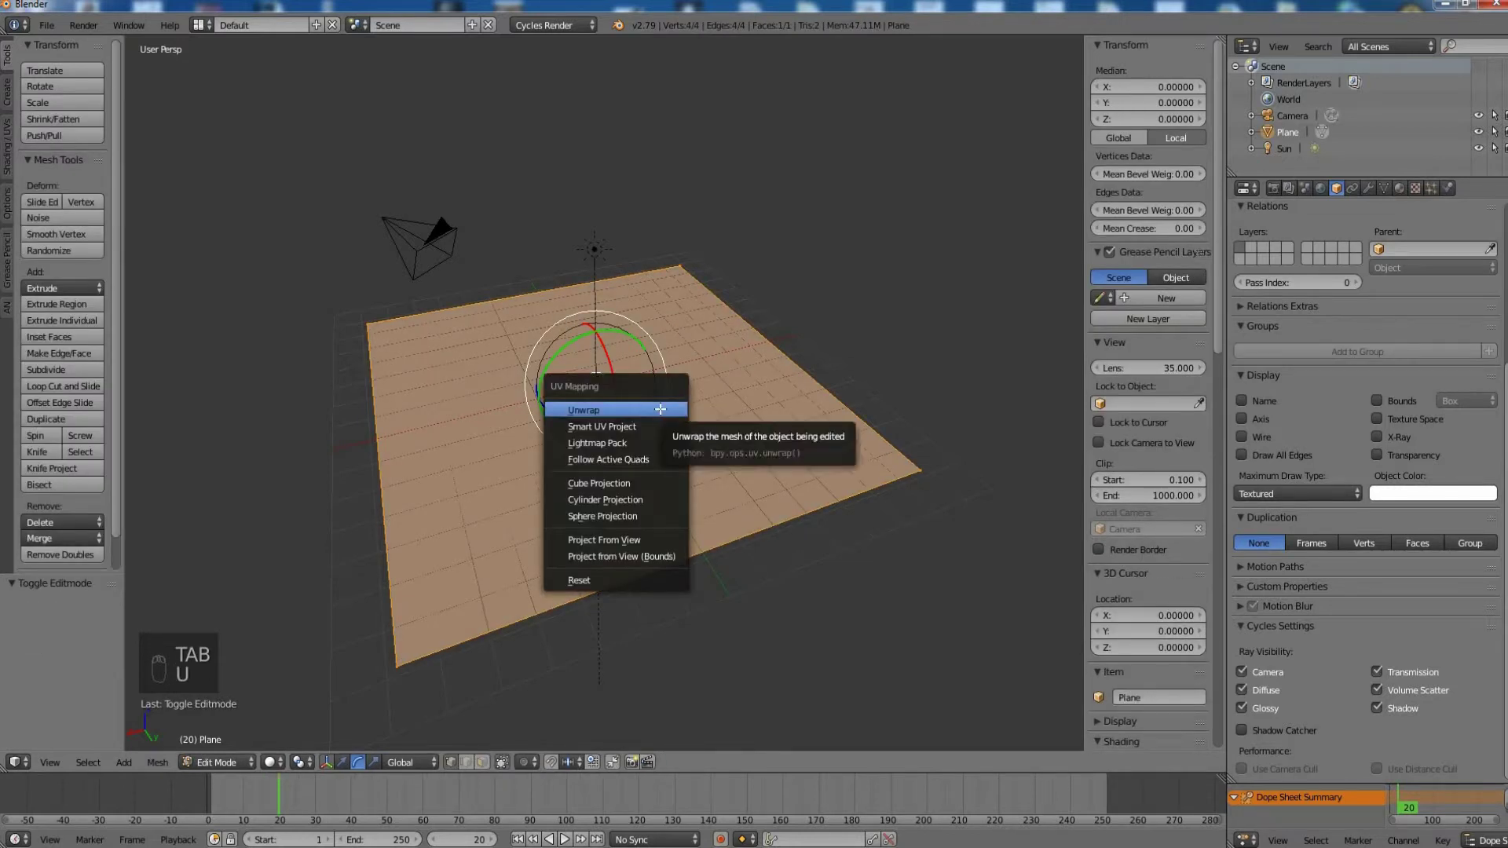
left_click(660, 409)
key("w")
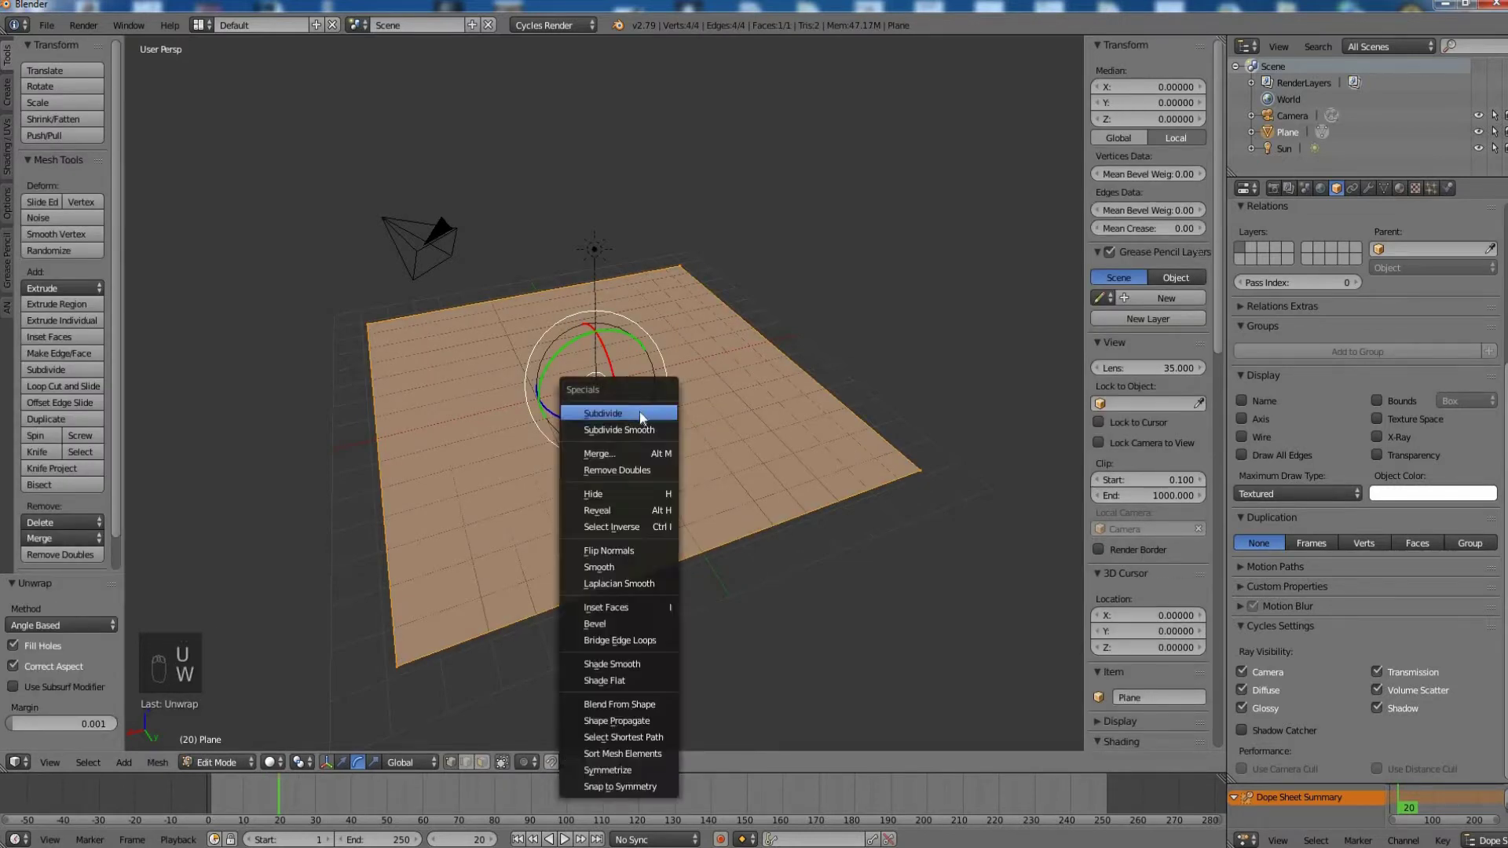
left_click(610, 414)
left_click(61, 624)
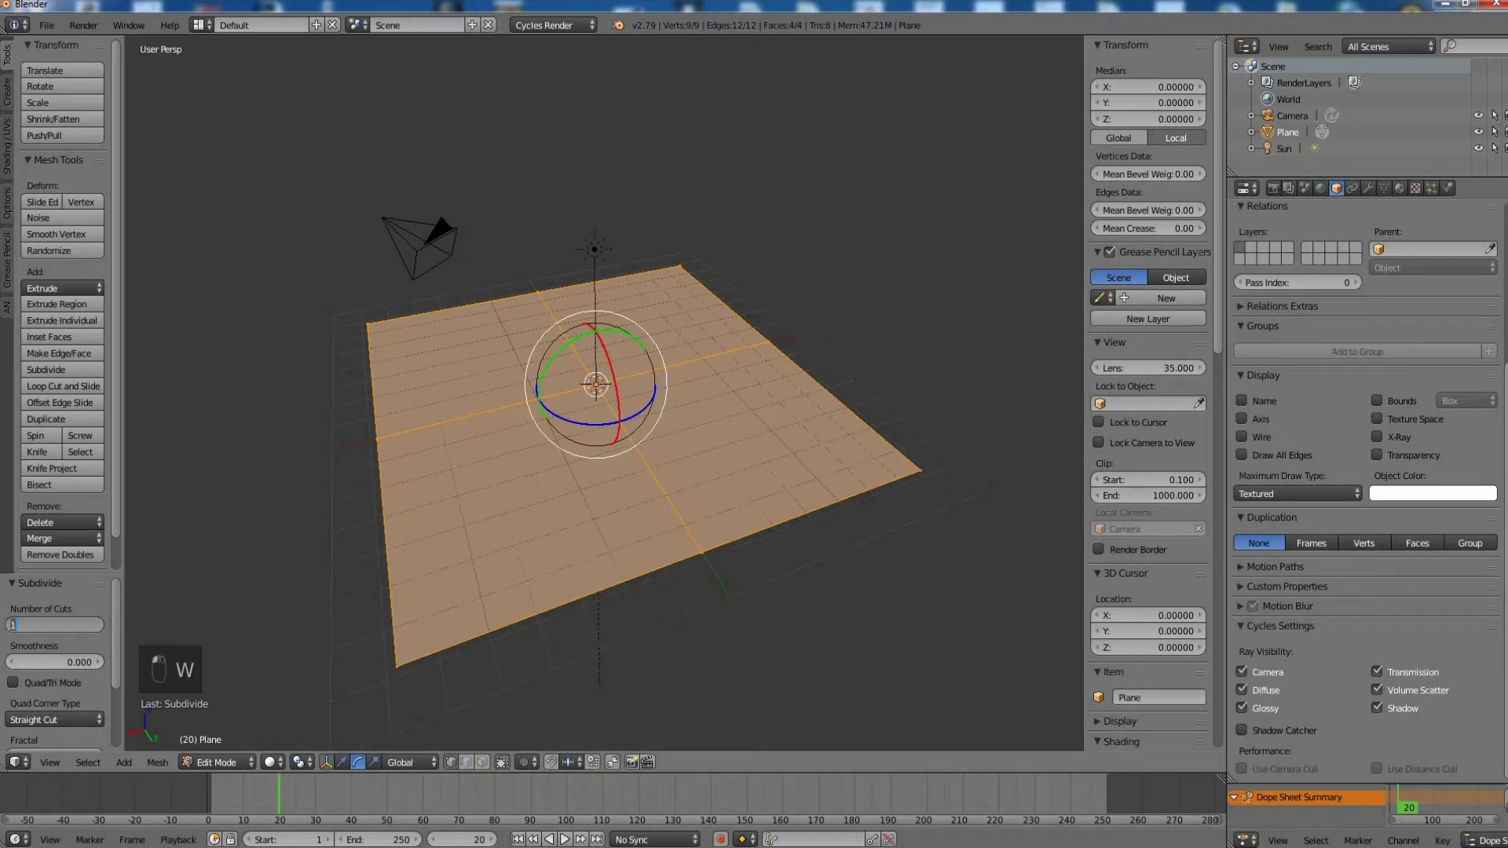
type("50")
key("Return")
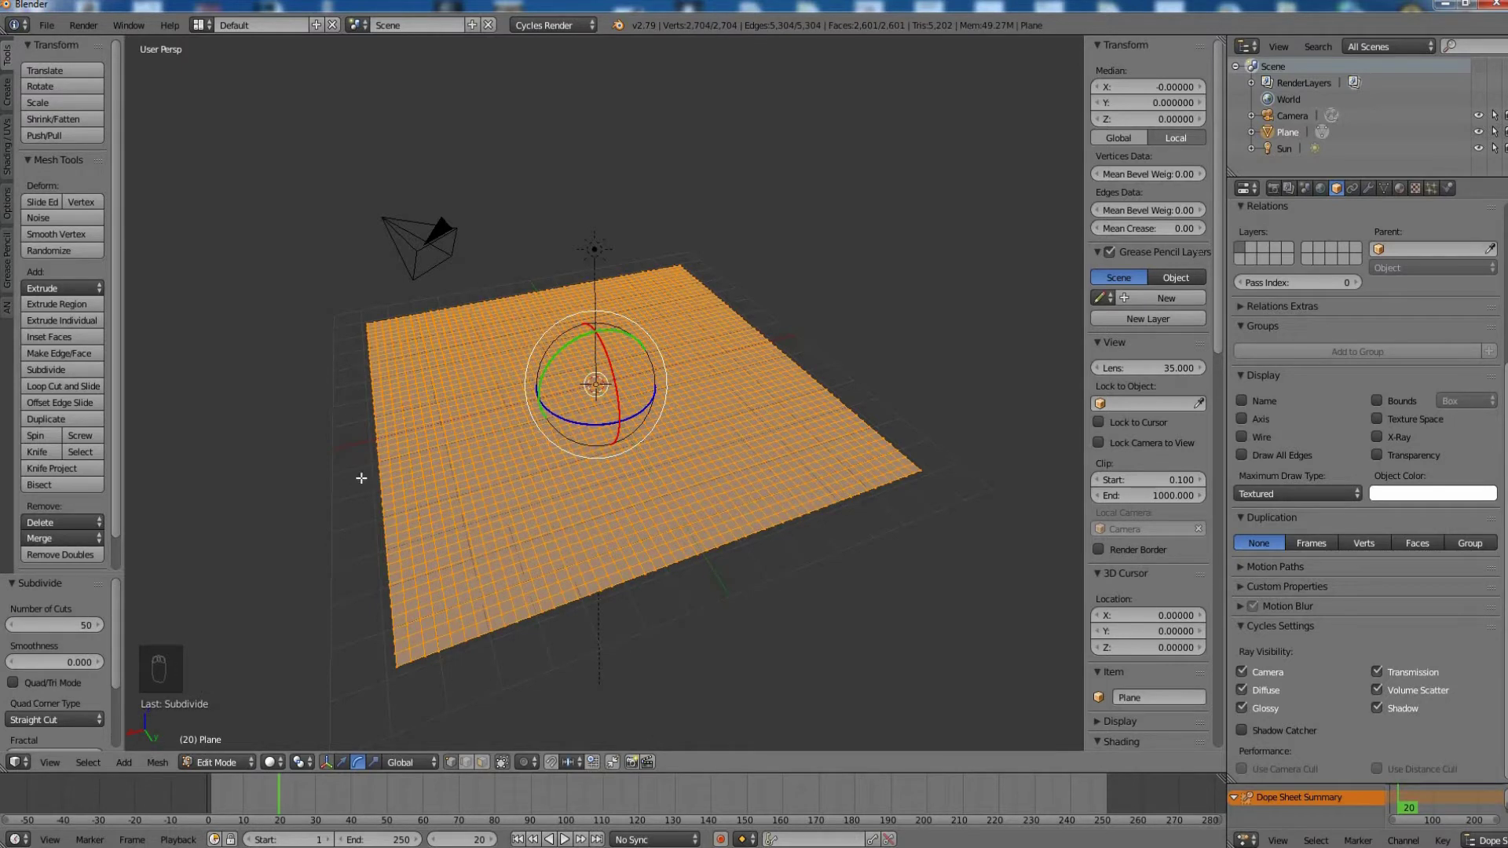
- Triangulate all of the subdivided plane's faces
key("ctrl+f")
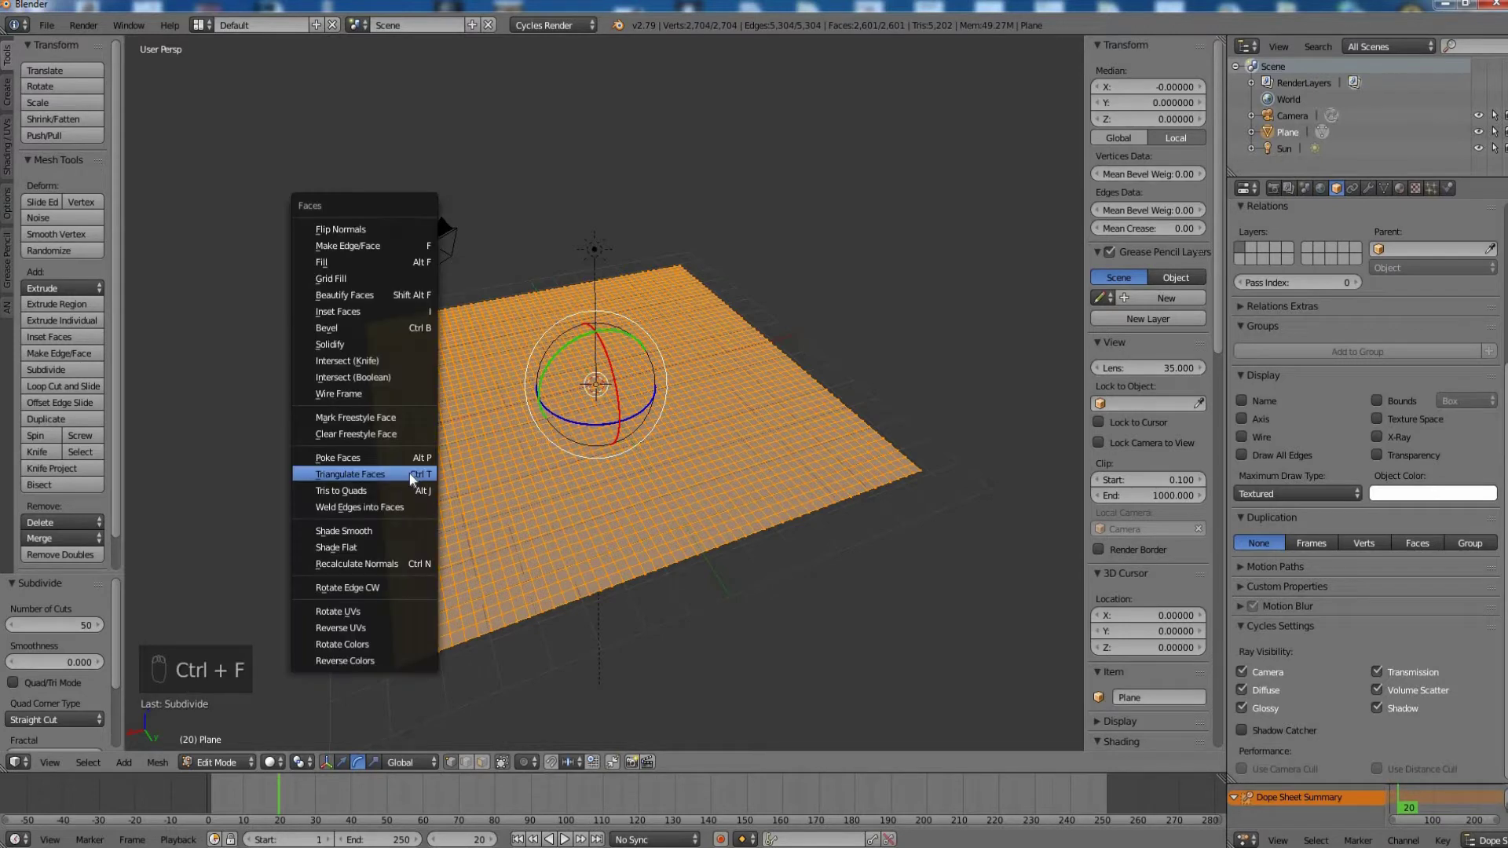
left_click(409, 474)
scroll(641, 638, "up", 2)
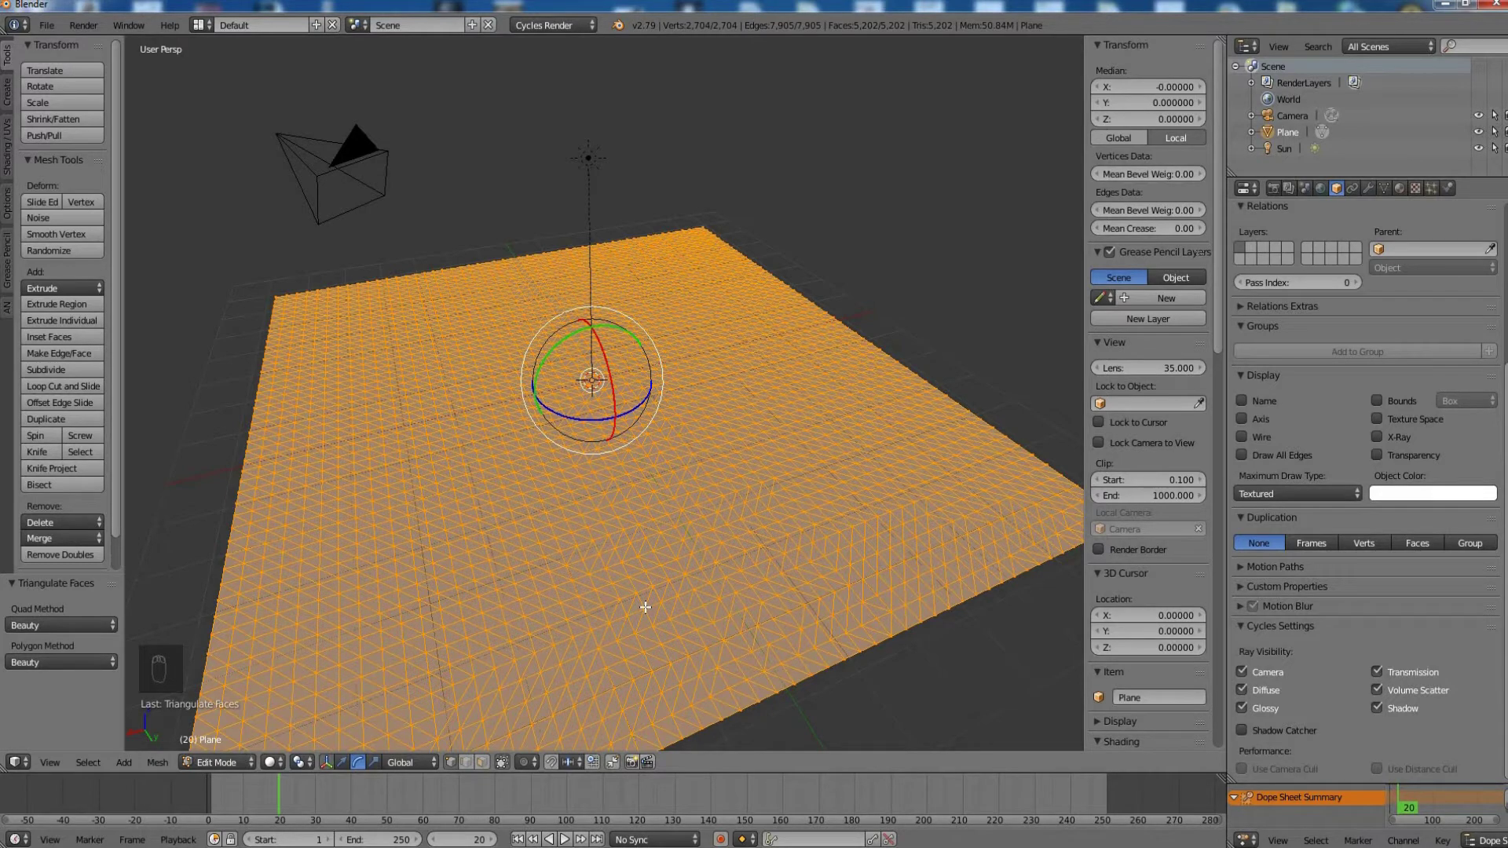
- Back in Object Mode, add a UV sphere and scale it to 6.689
key("Tab")
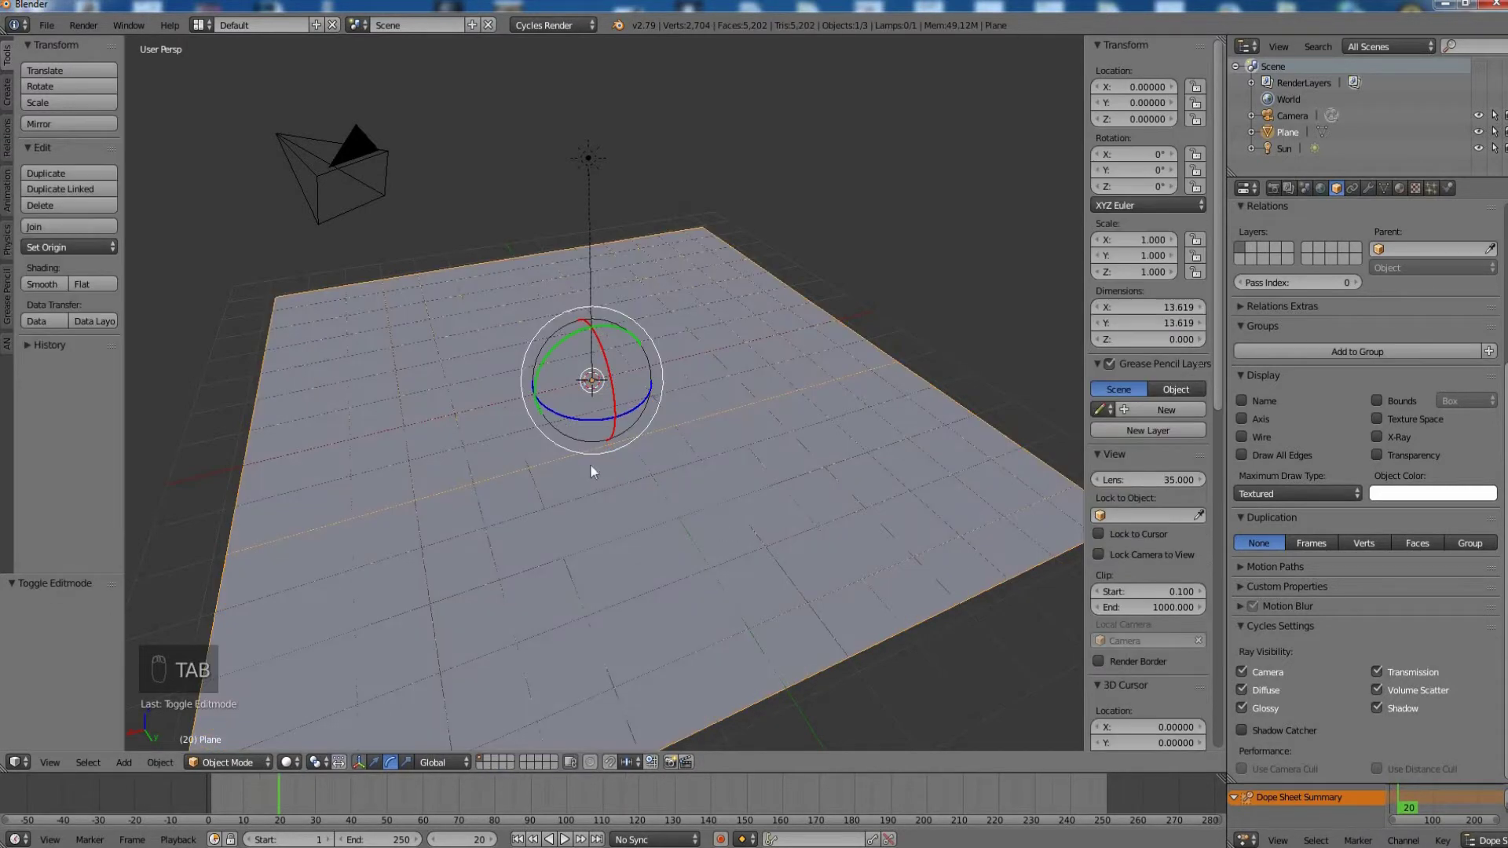
key("shift+a")
mouse_move(595, 466)
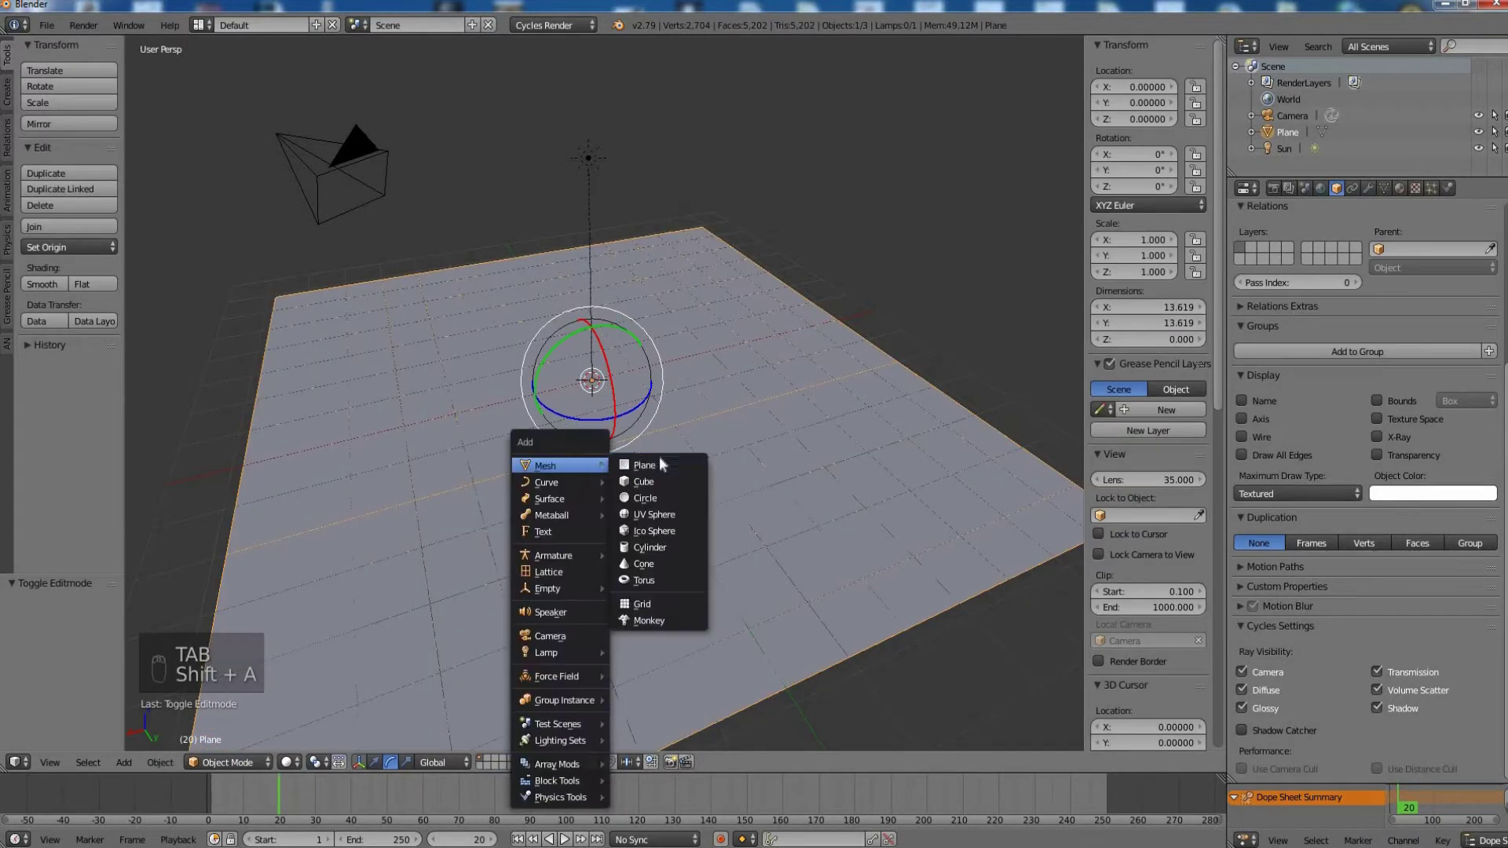
left_click(653, 517)
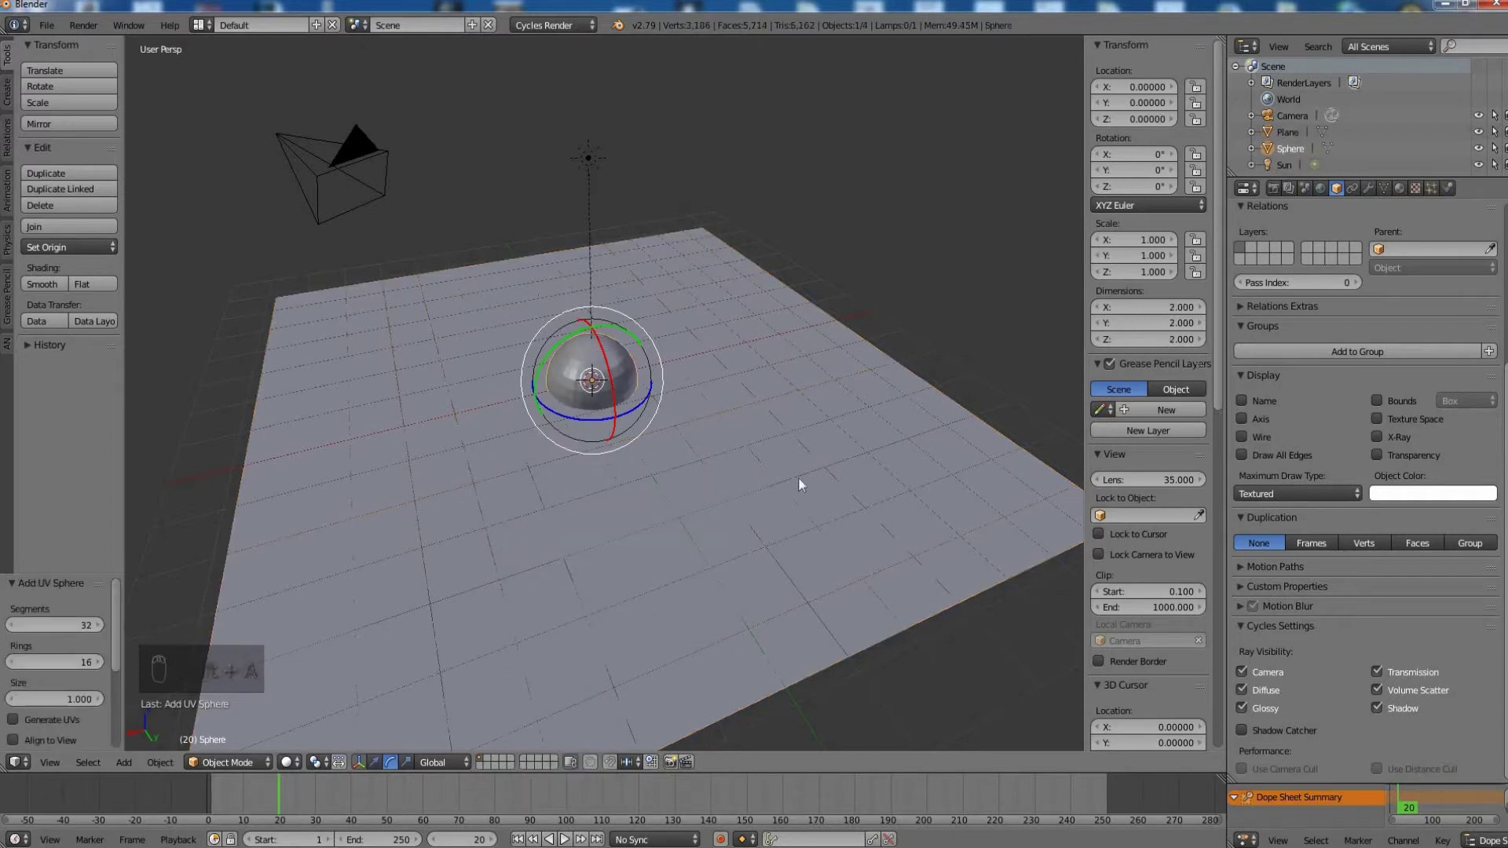
key("s")
left_click(398, 439)
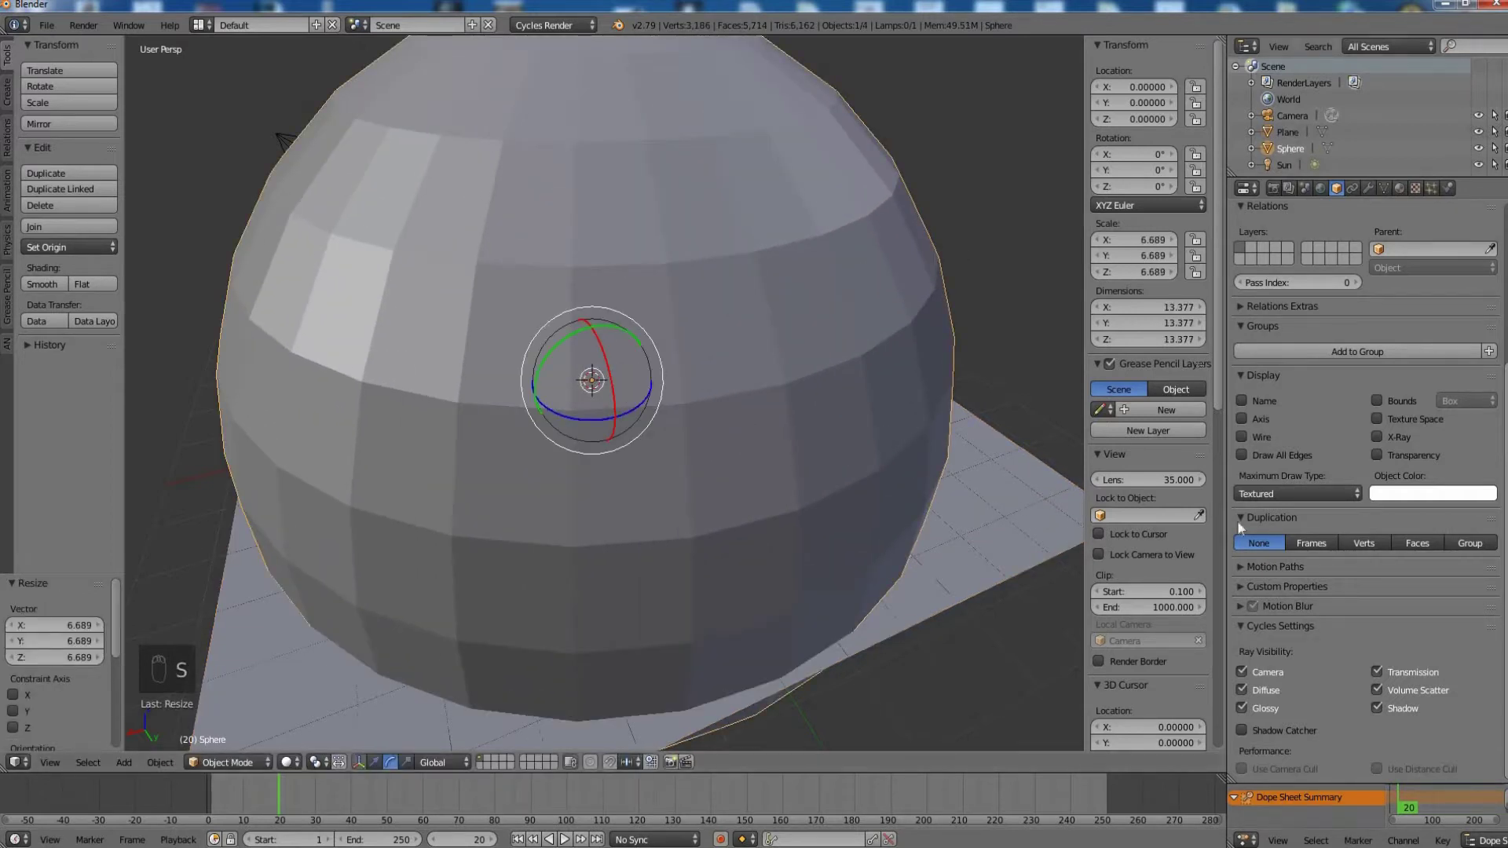
- Hide the sphere from all render ray types and display it as wireframe
left_click_drag(1247, 703, 1247, 705)
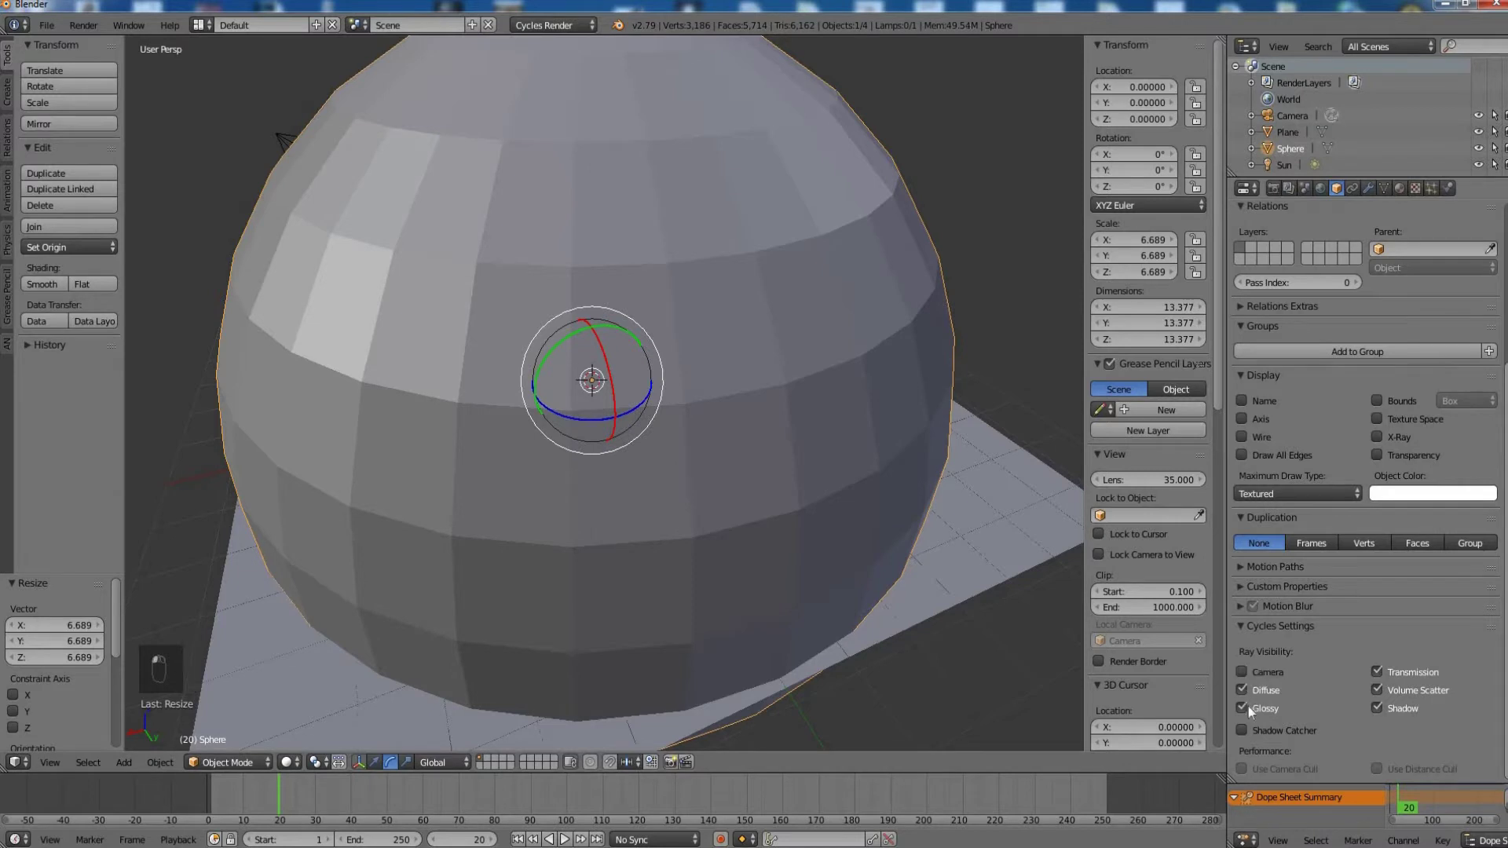
left_click_drag(1390, 689, 1390, 675)
left_click(1306, 490)
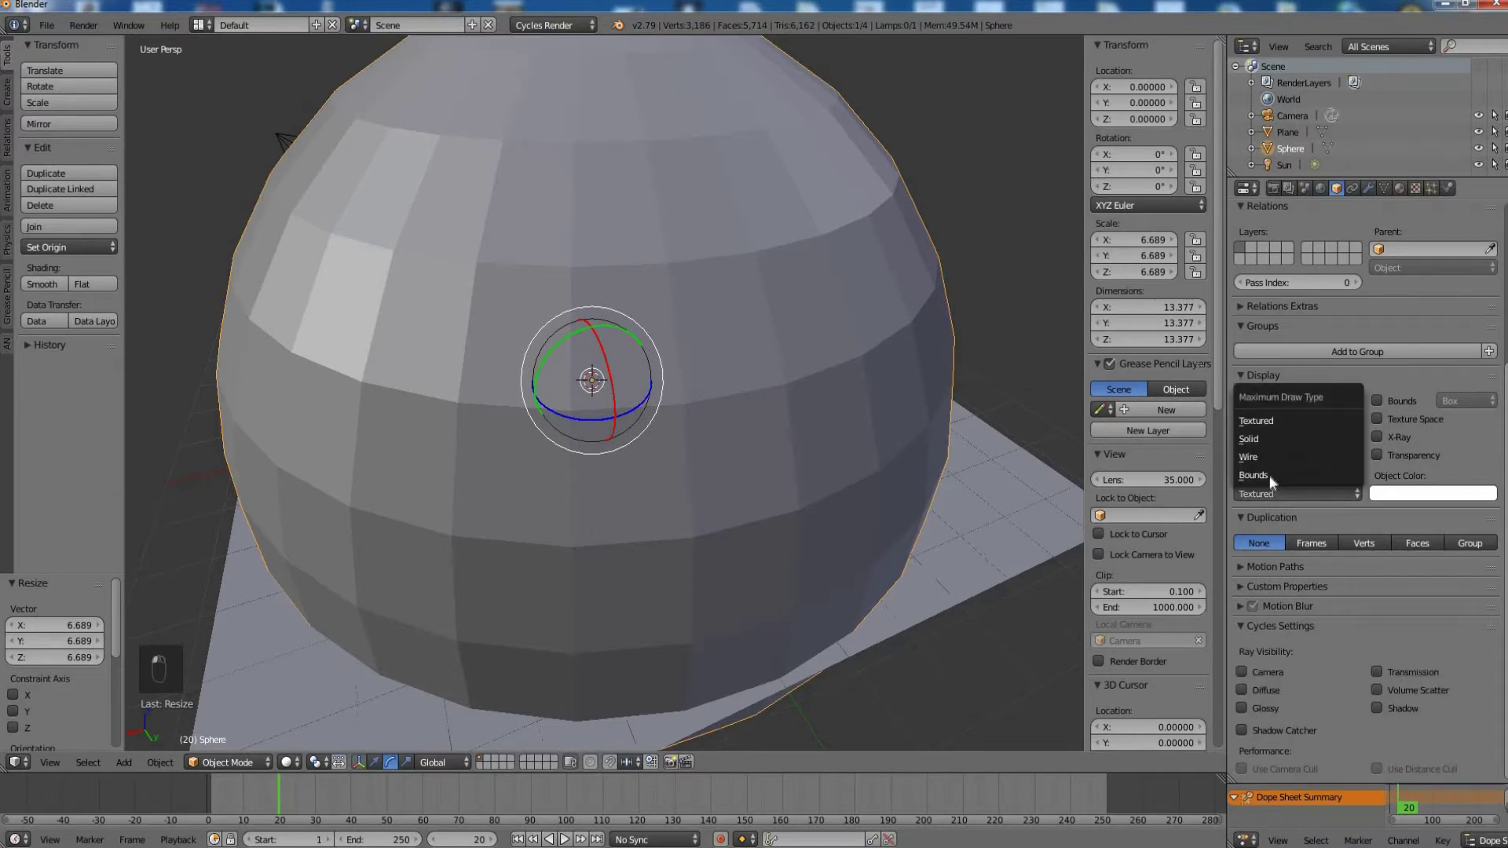
left_click(1298, 456)
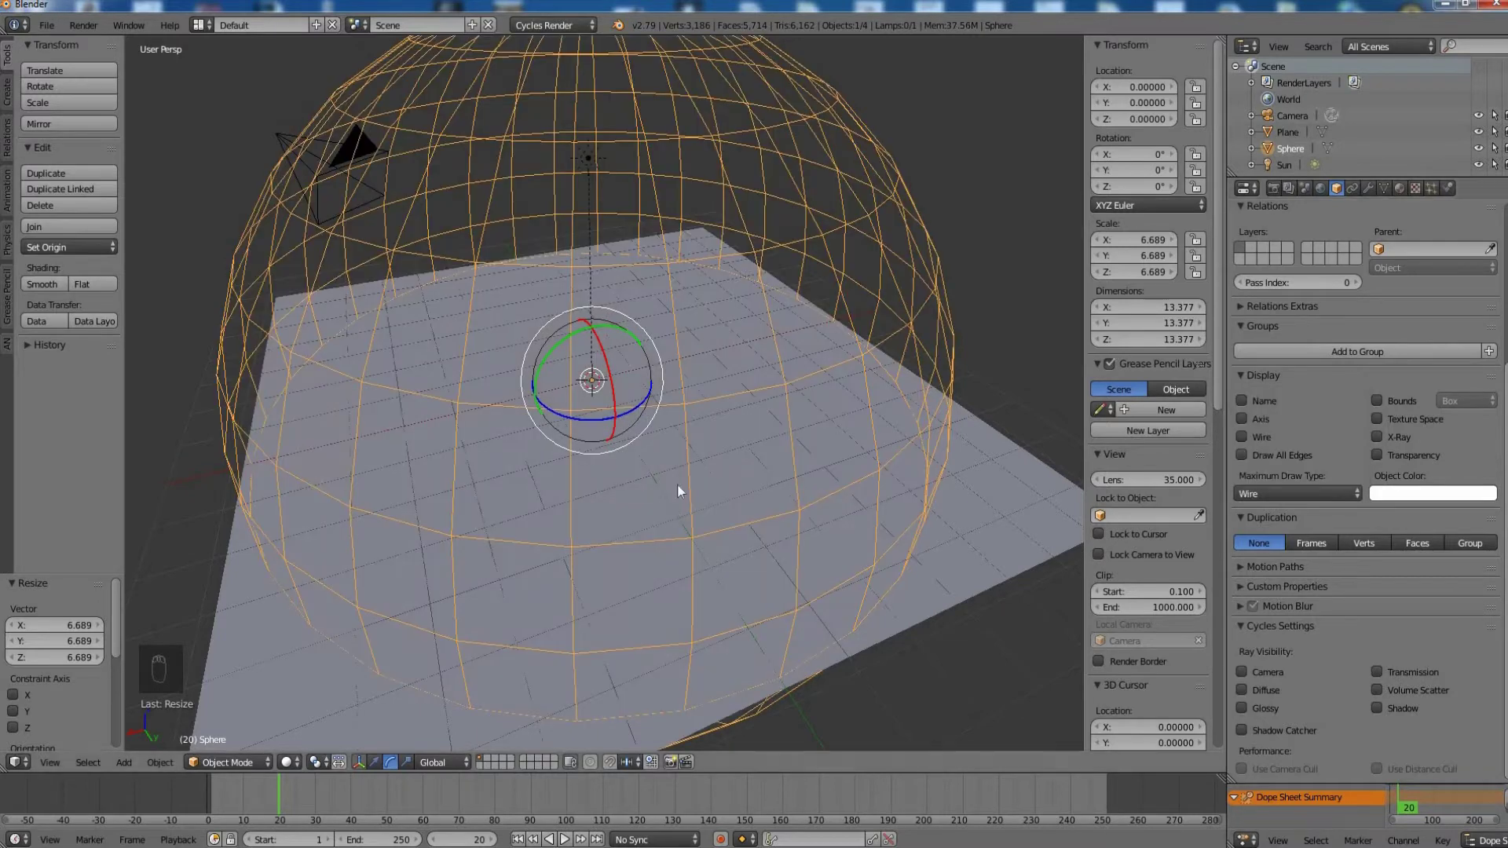
- From a top orthographic view, enlarge the sphere to 9.659 so it encloses the plane
key("KP_5")
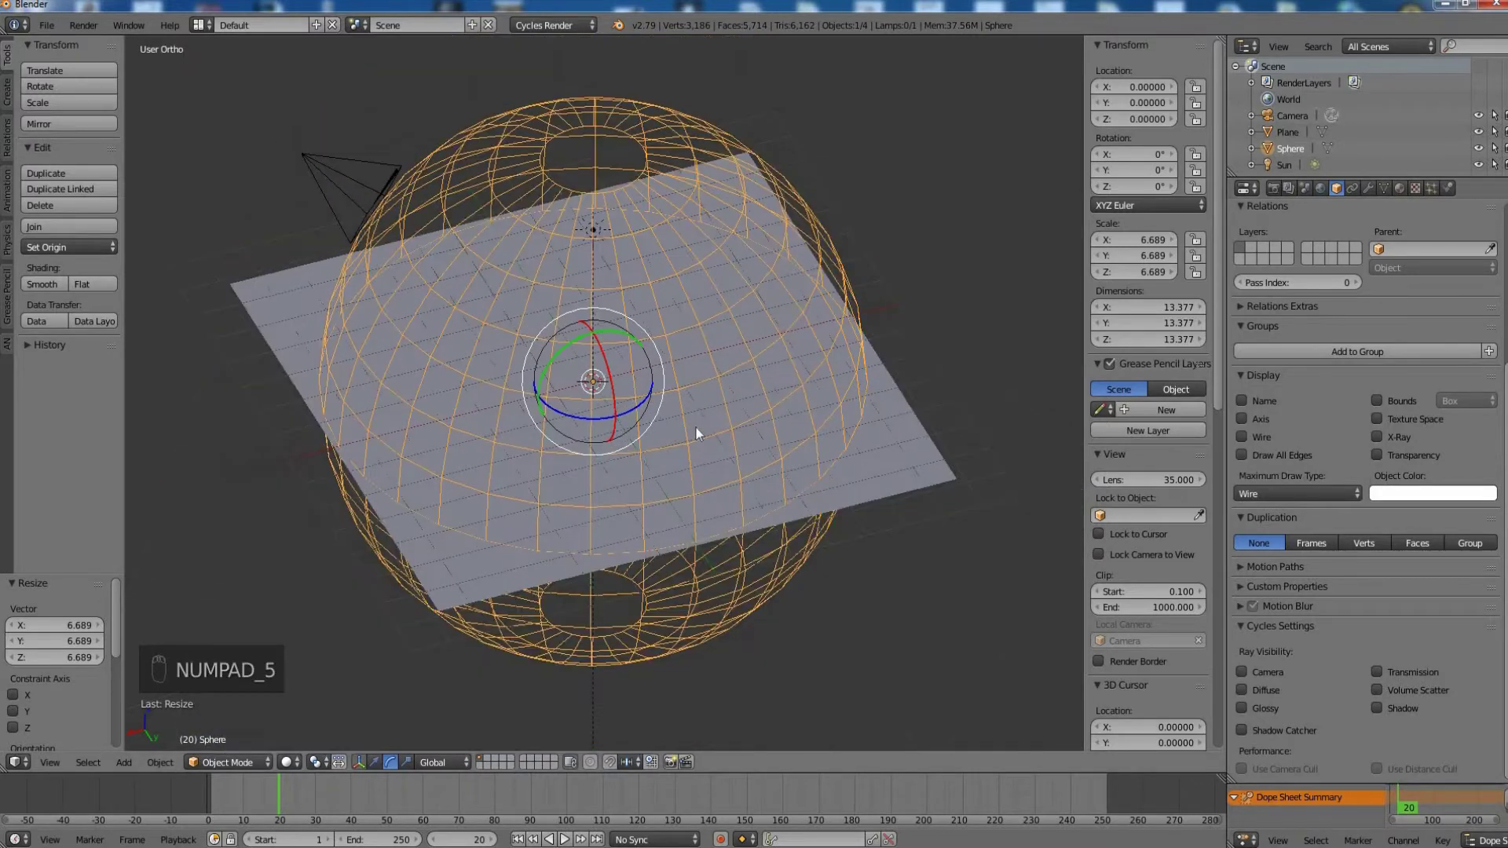
key("KP_7")
key("s")
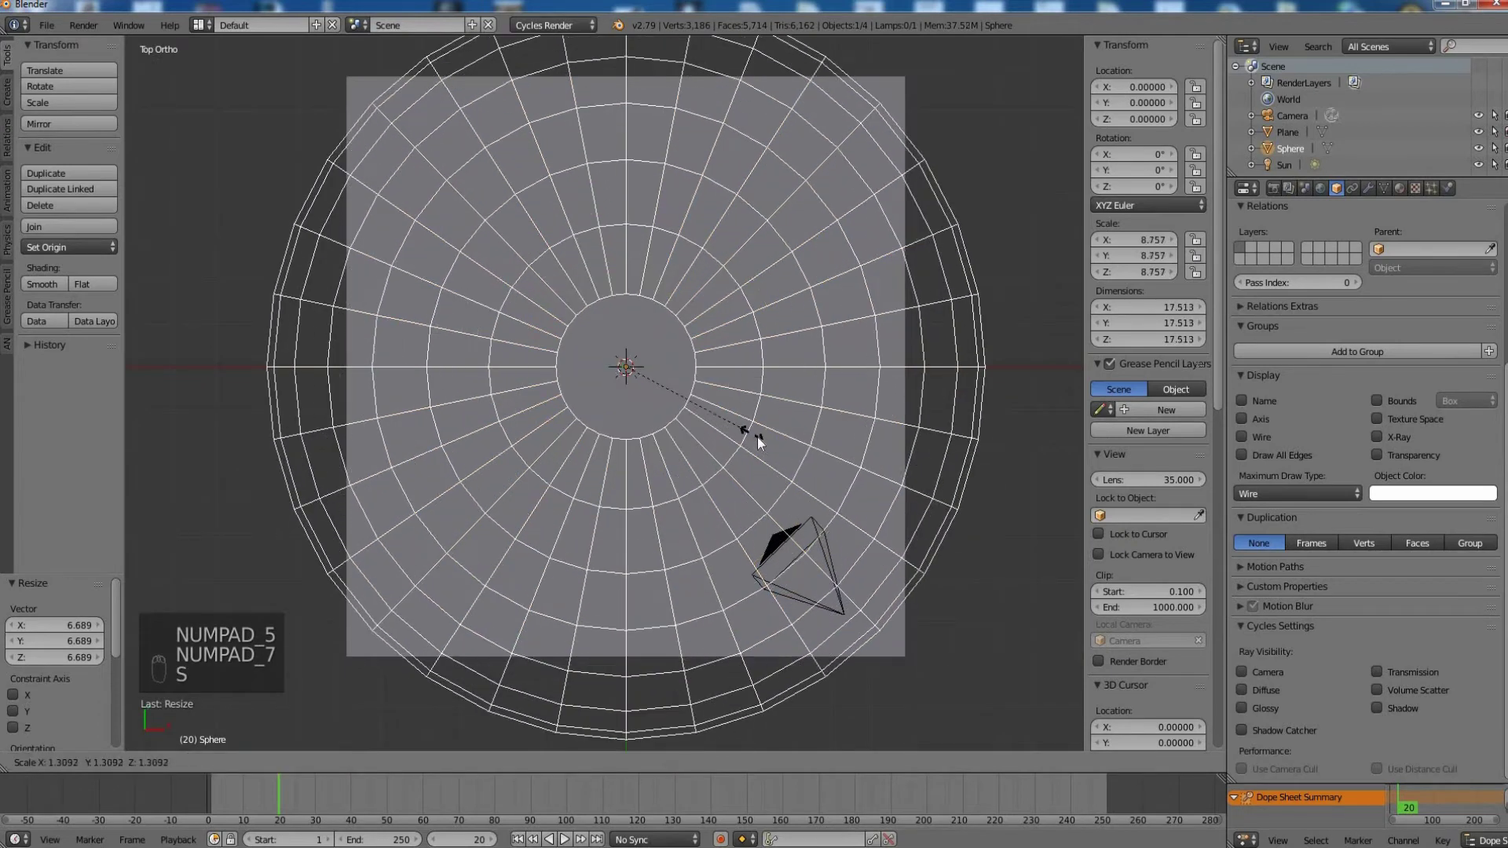
left_click(764, 444)
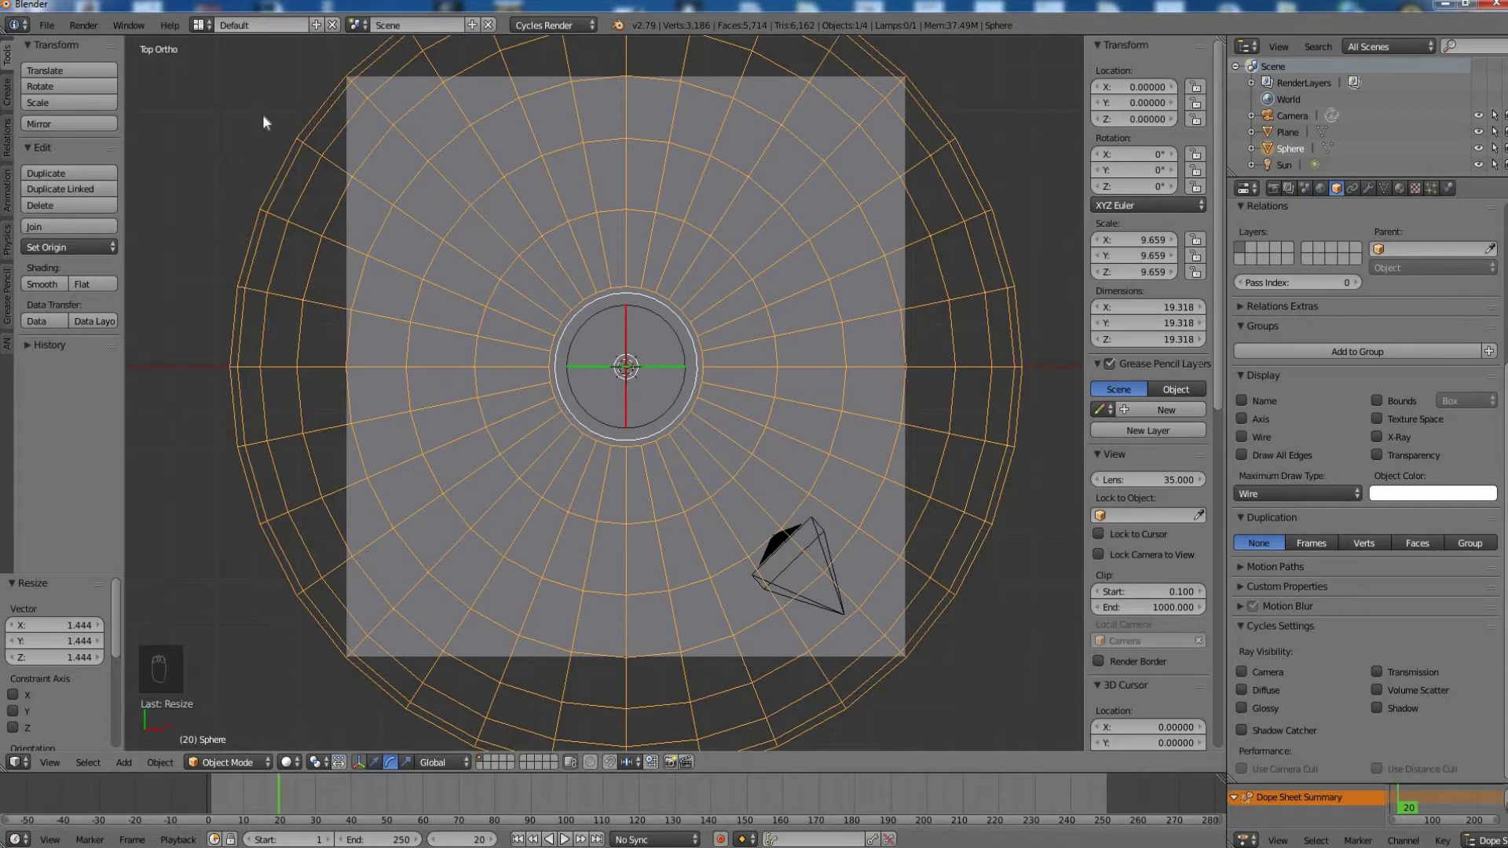
key("KP_5")
scroll(713, 408, "down", 8)
middle_click_drag(714, 408, 691, 404)
- Make the plane a Dynamic Paint canvas
right_click(691, 403)
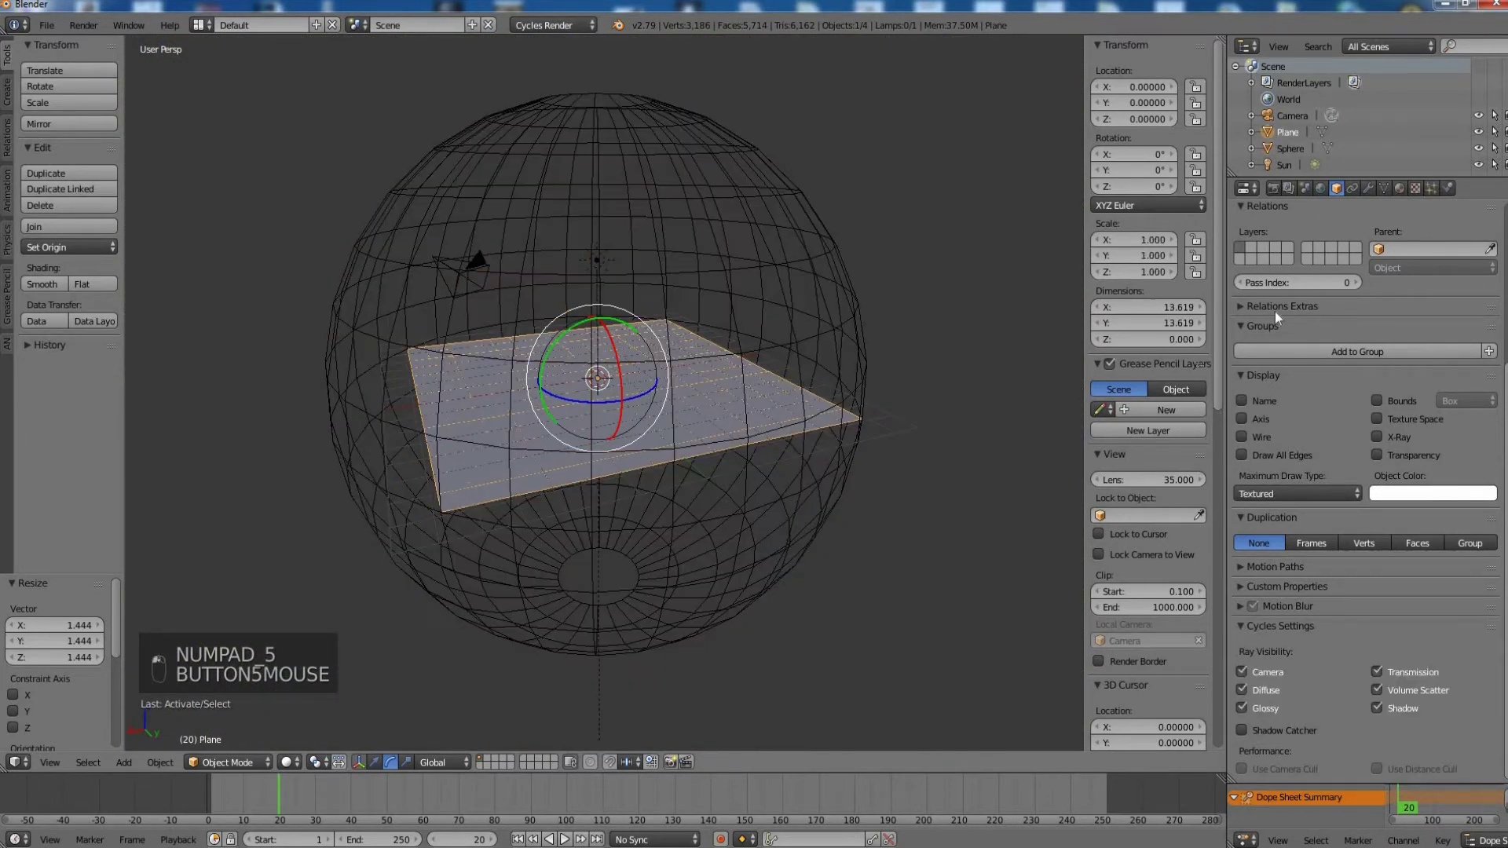
left_click(1447, 188)
left_click(1315, 317)
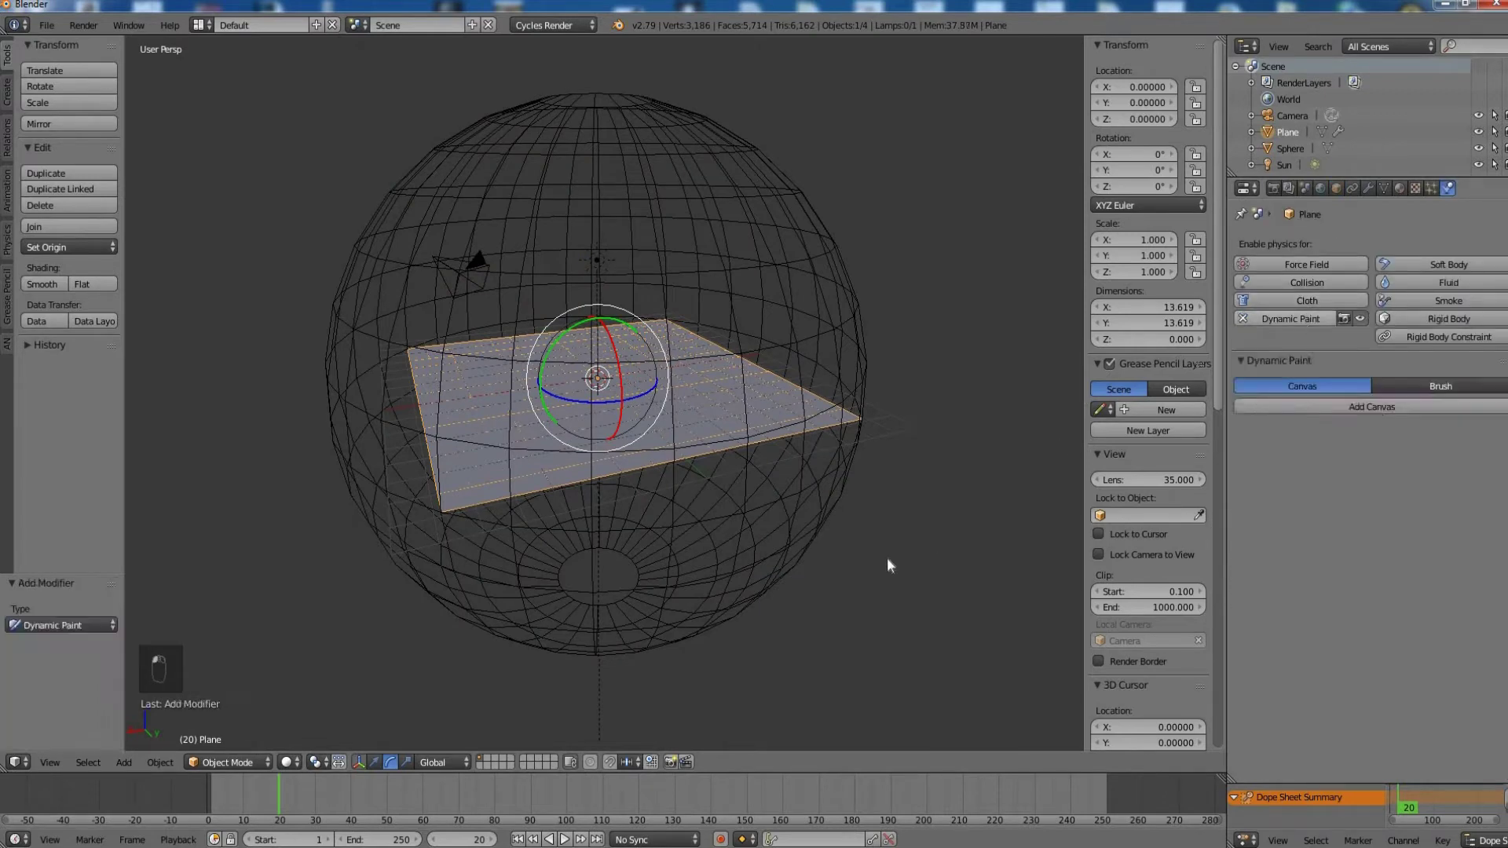
left_click(1371, 406)
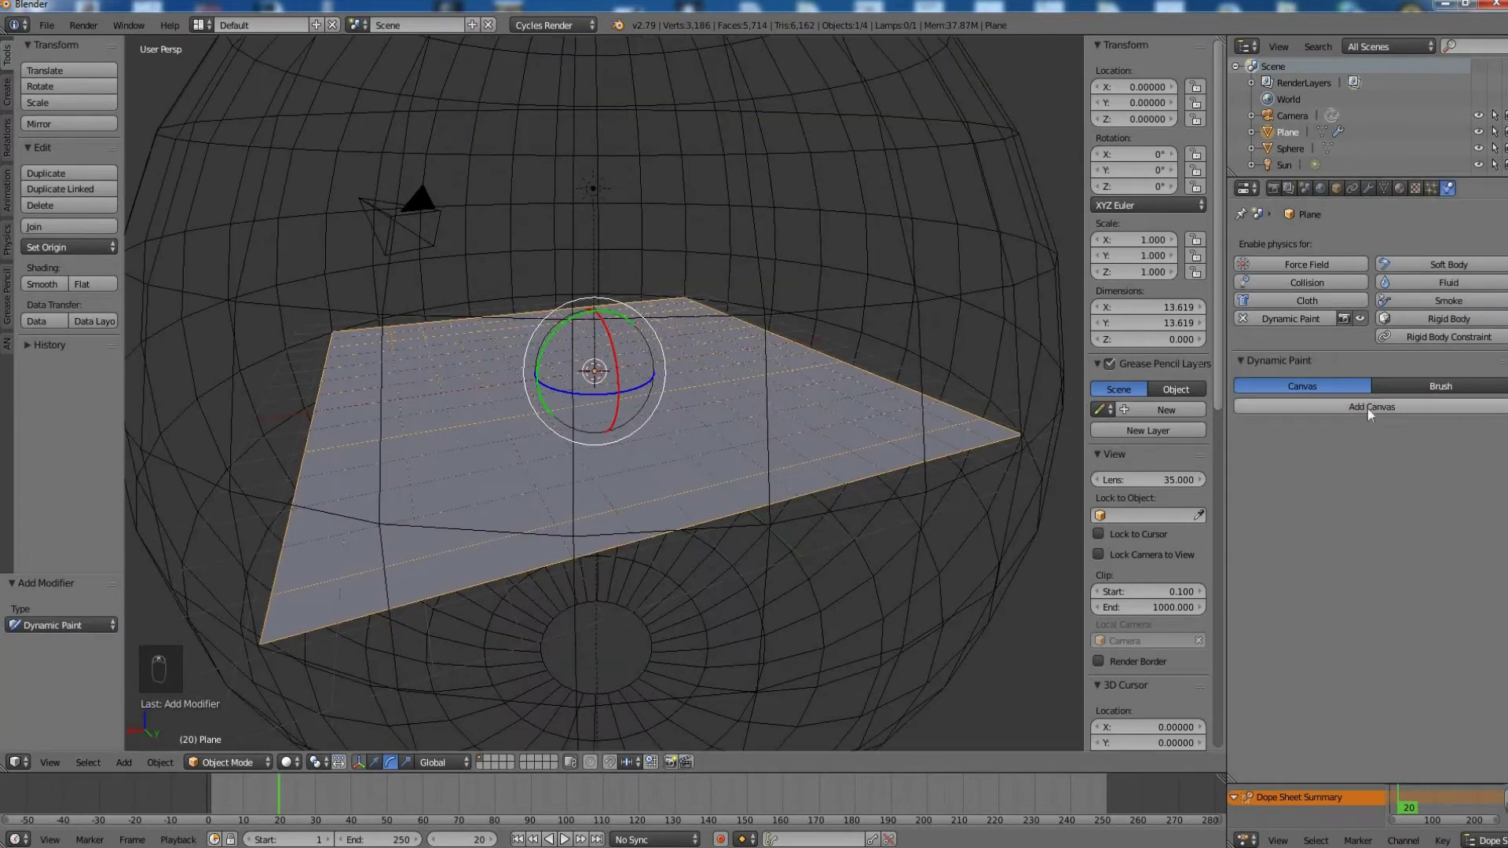
- Set the canvas surface to Weight with fade time 10 and create the dp_weight output group
scroll(1369, 507, "down", 3)
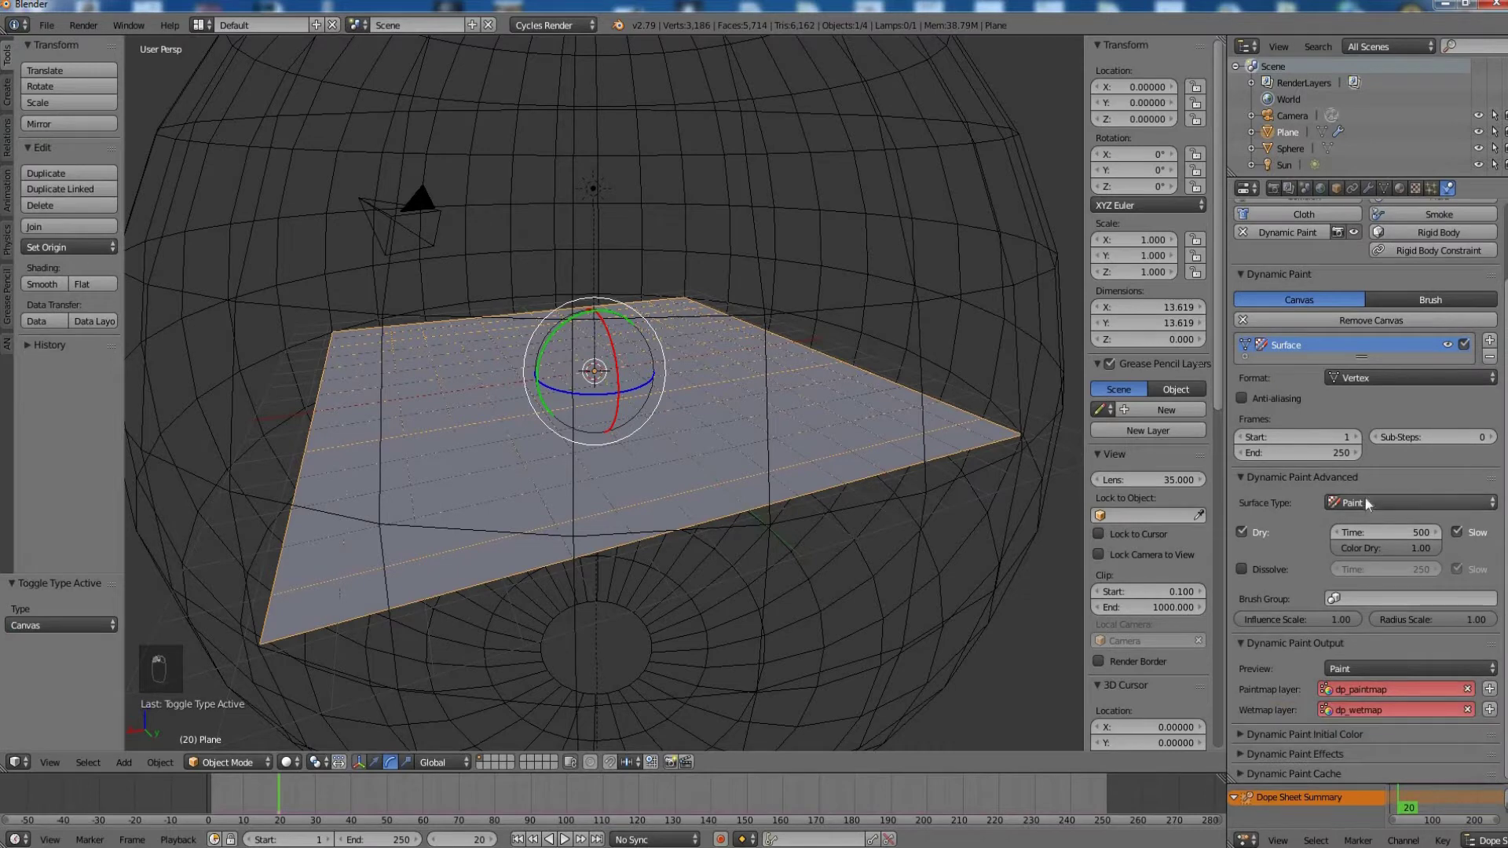
left_click(1369, 503)
left_click(1363, 448)
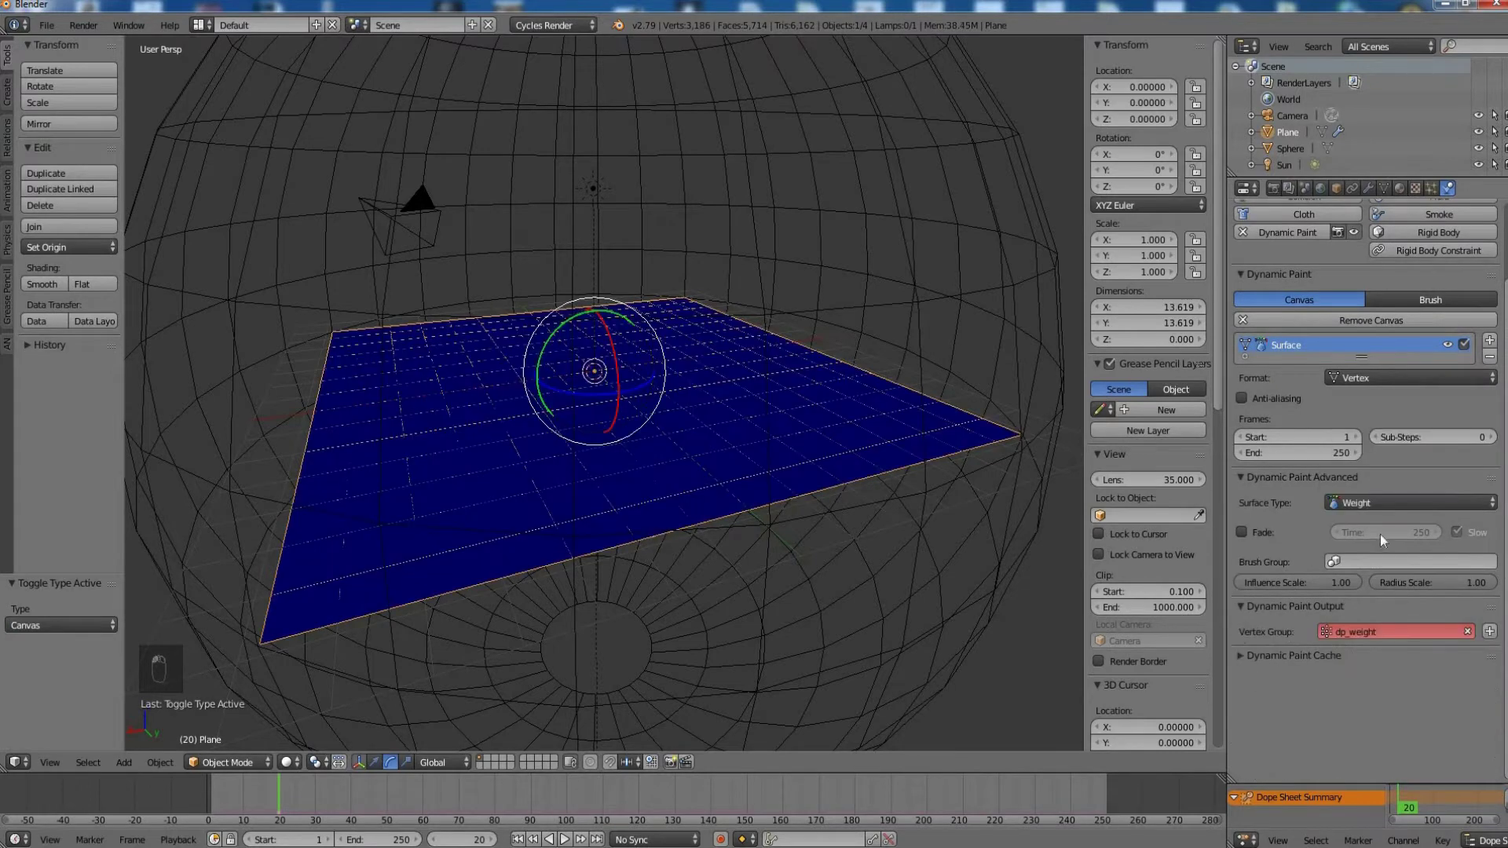
left_click(1242, 533)
left_click(1375, 540)
type("10")
key("Return")
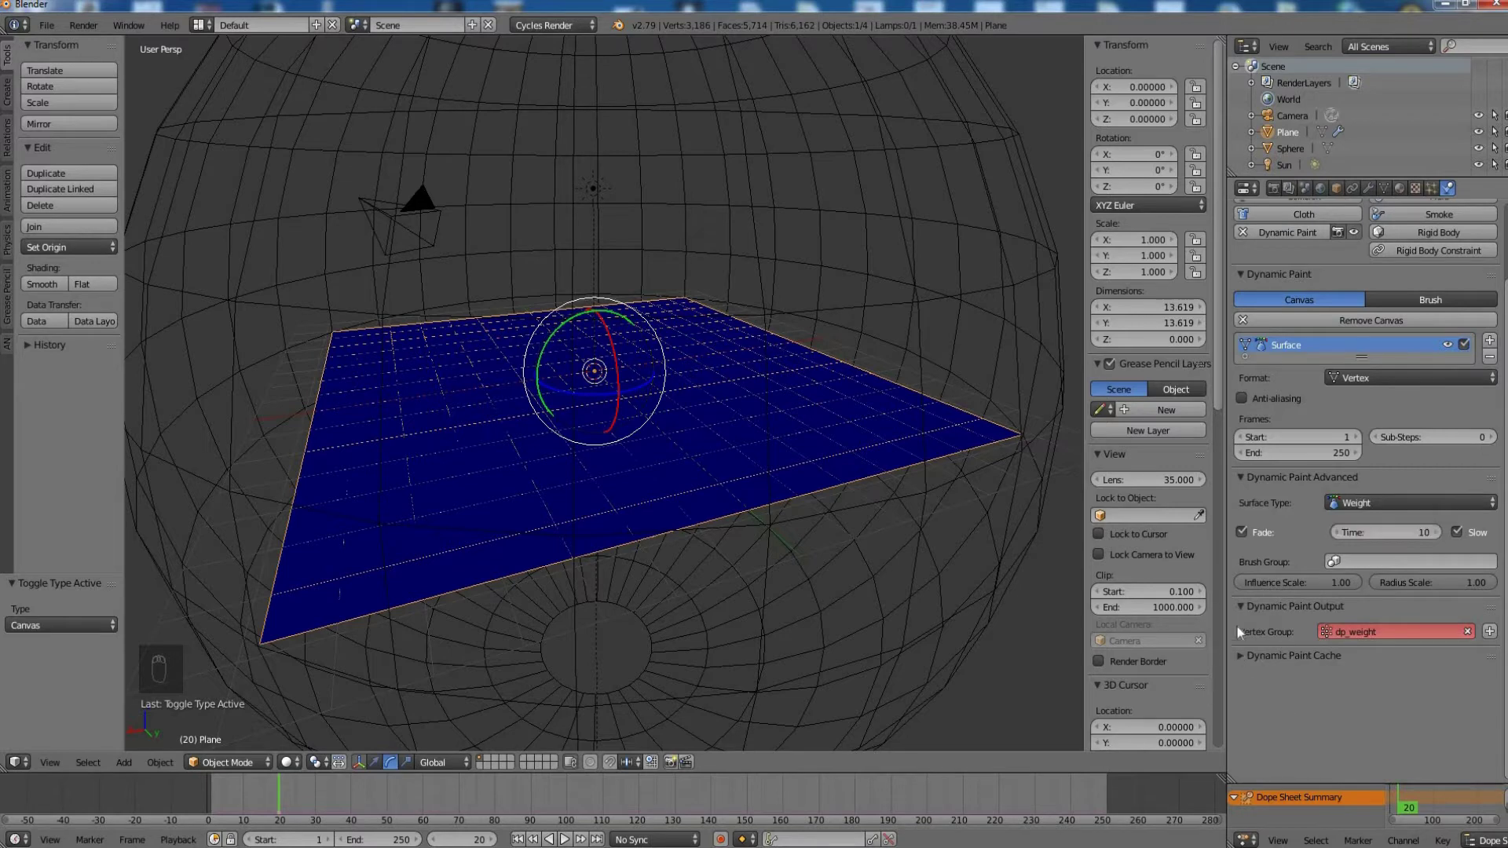
left_click(1490, 636)
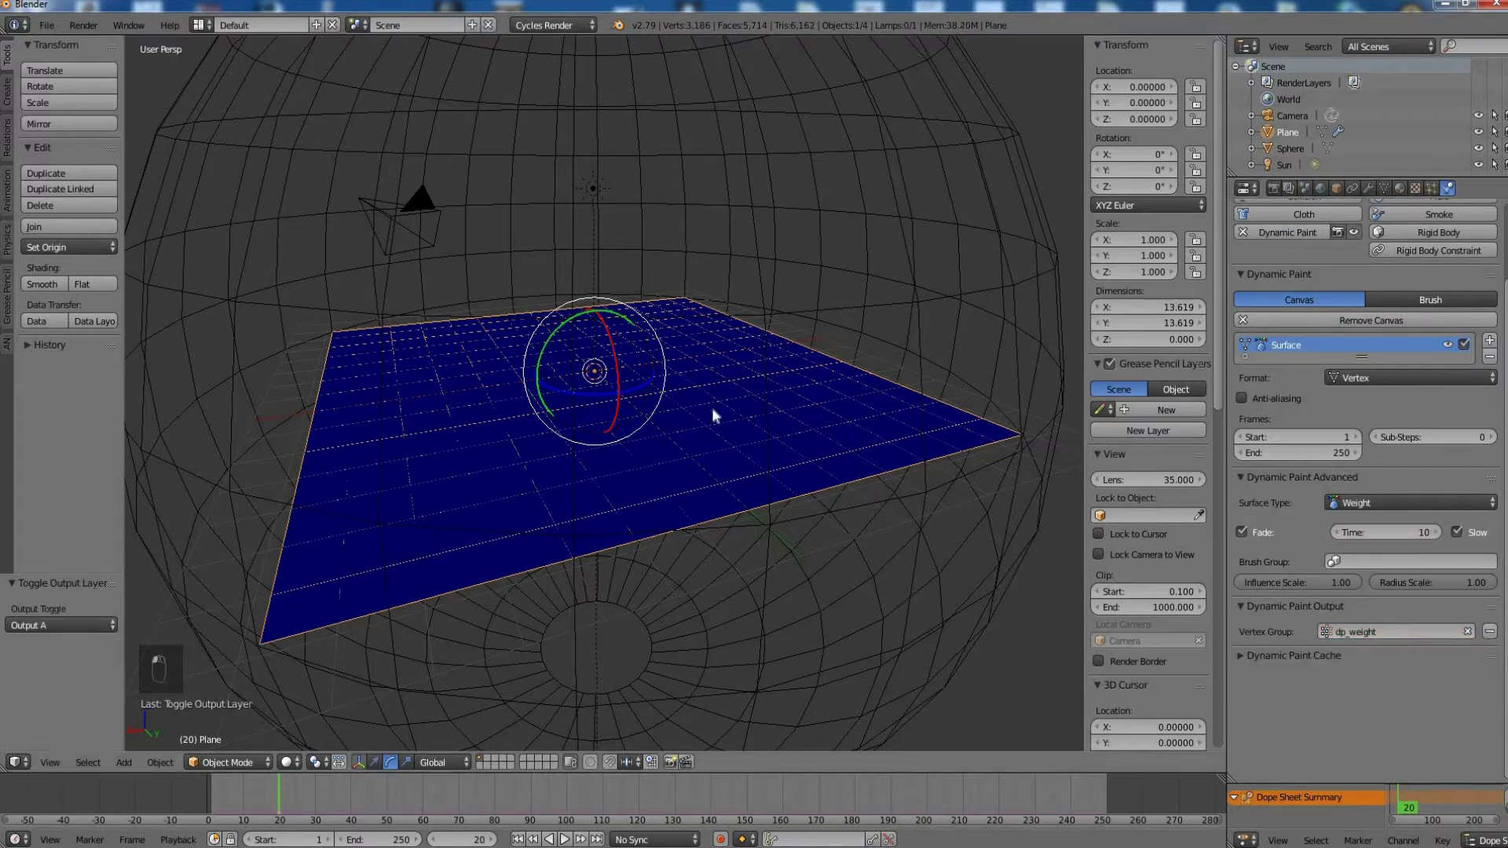
- Make the sphere a Dynamic Paint brush painting with Mesh Volume + Proximity, then reselect the plane
right_click(913, 200)
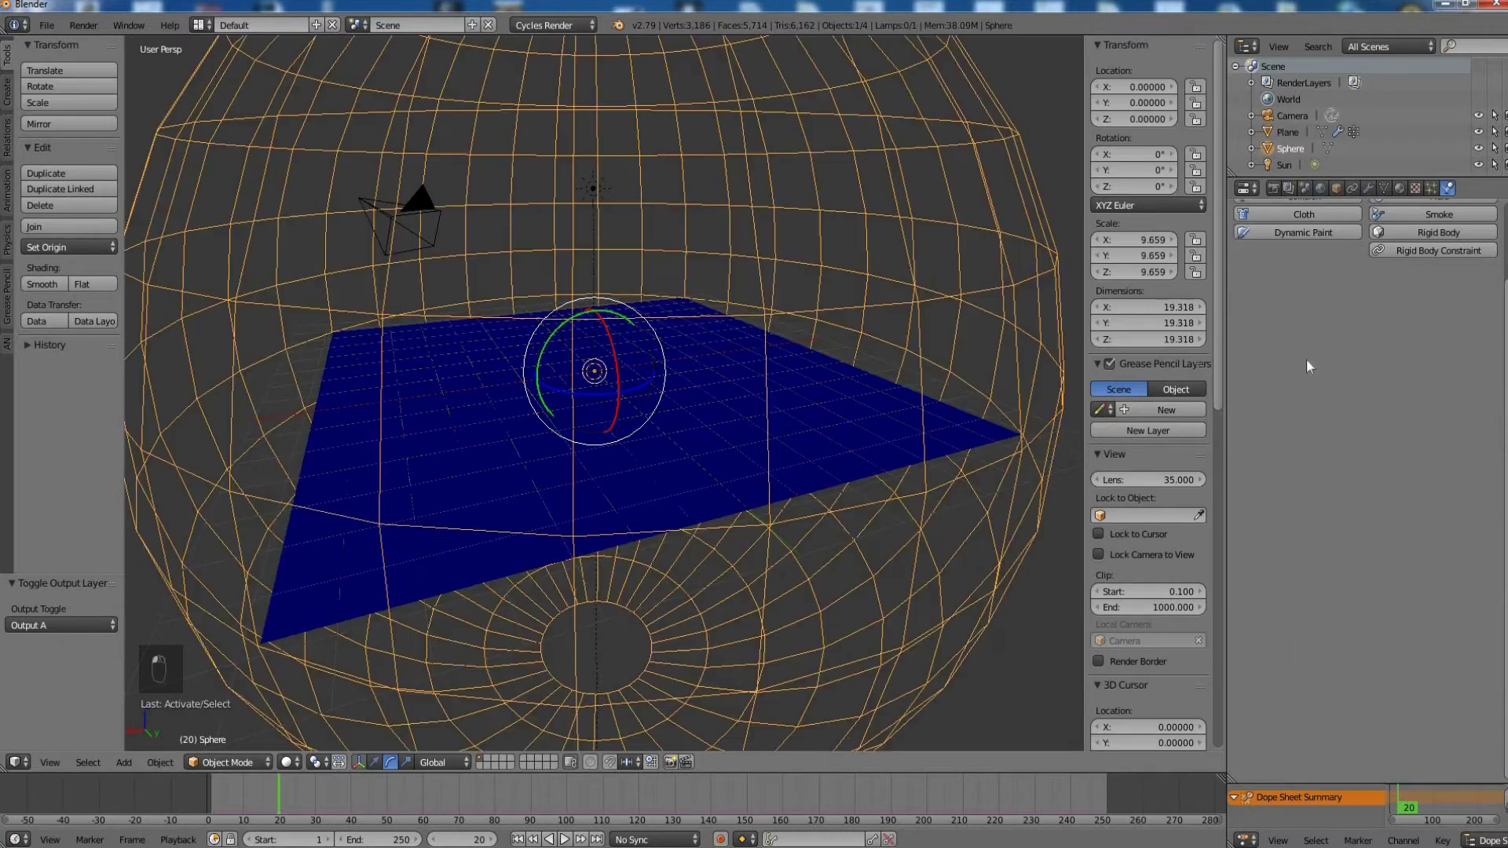
left_click(1327, 229)
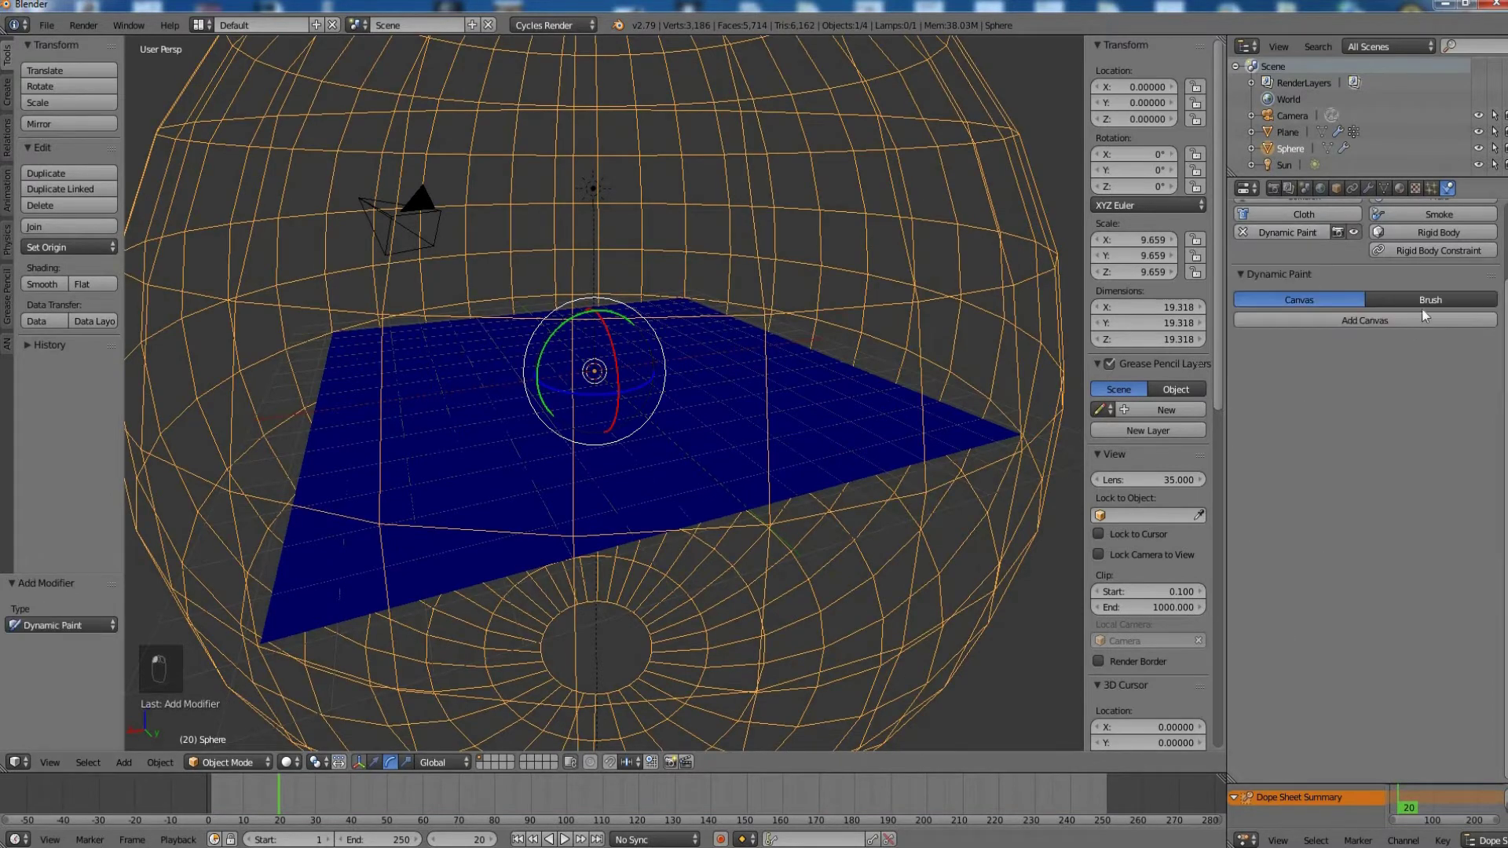
left_click(1430, 301)
left_click(1379, 321)
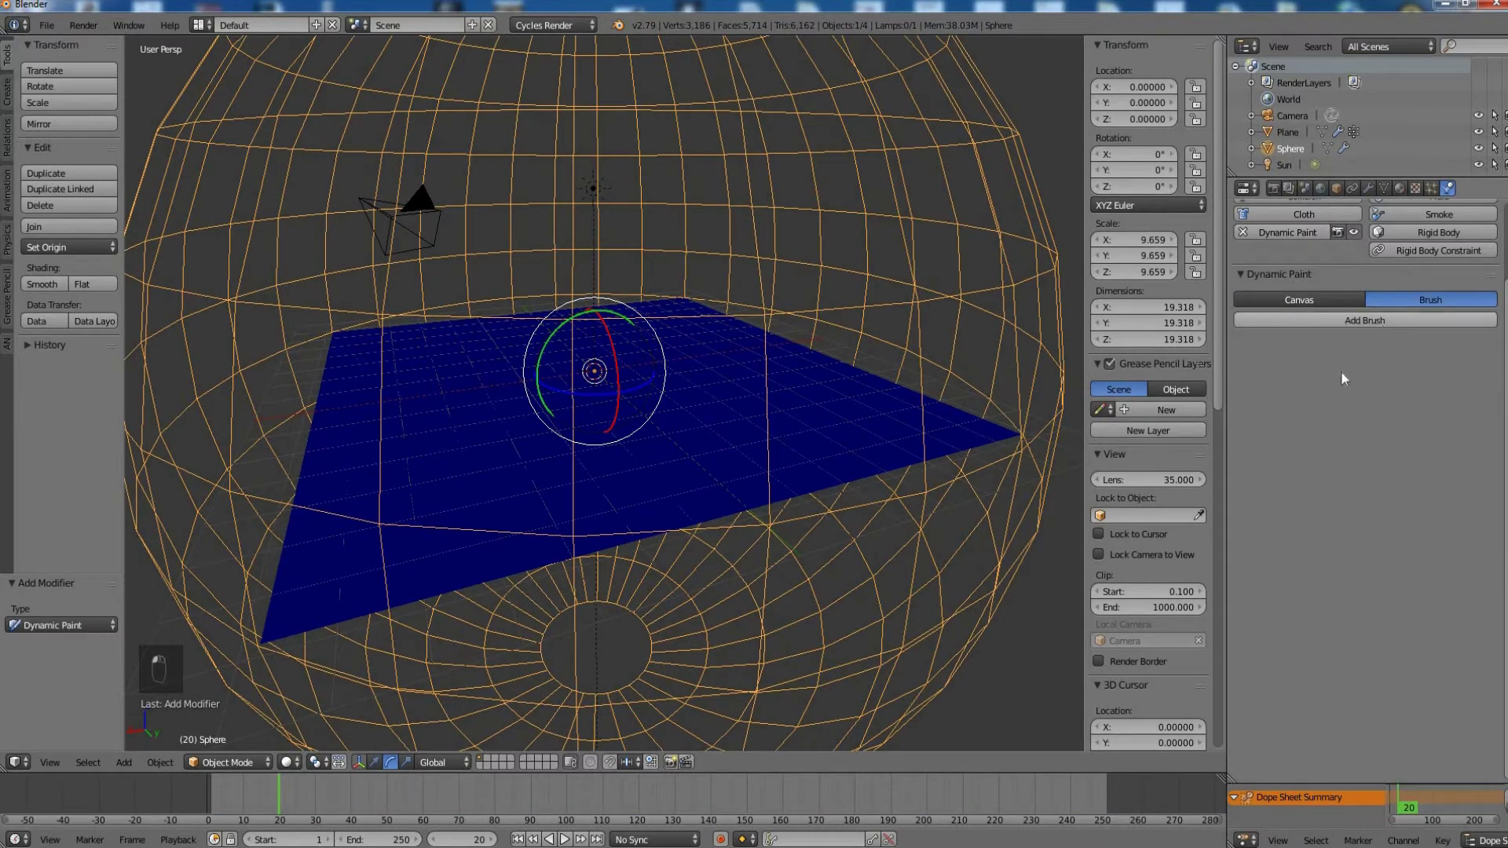
left_click(1364, 424)
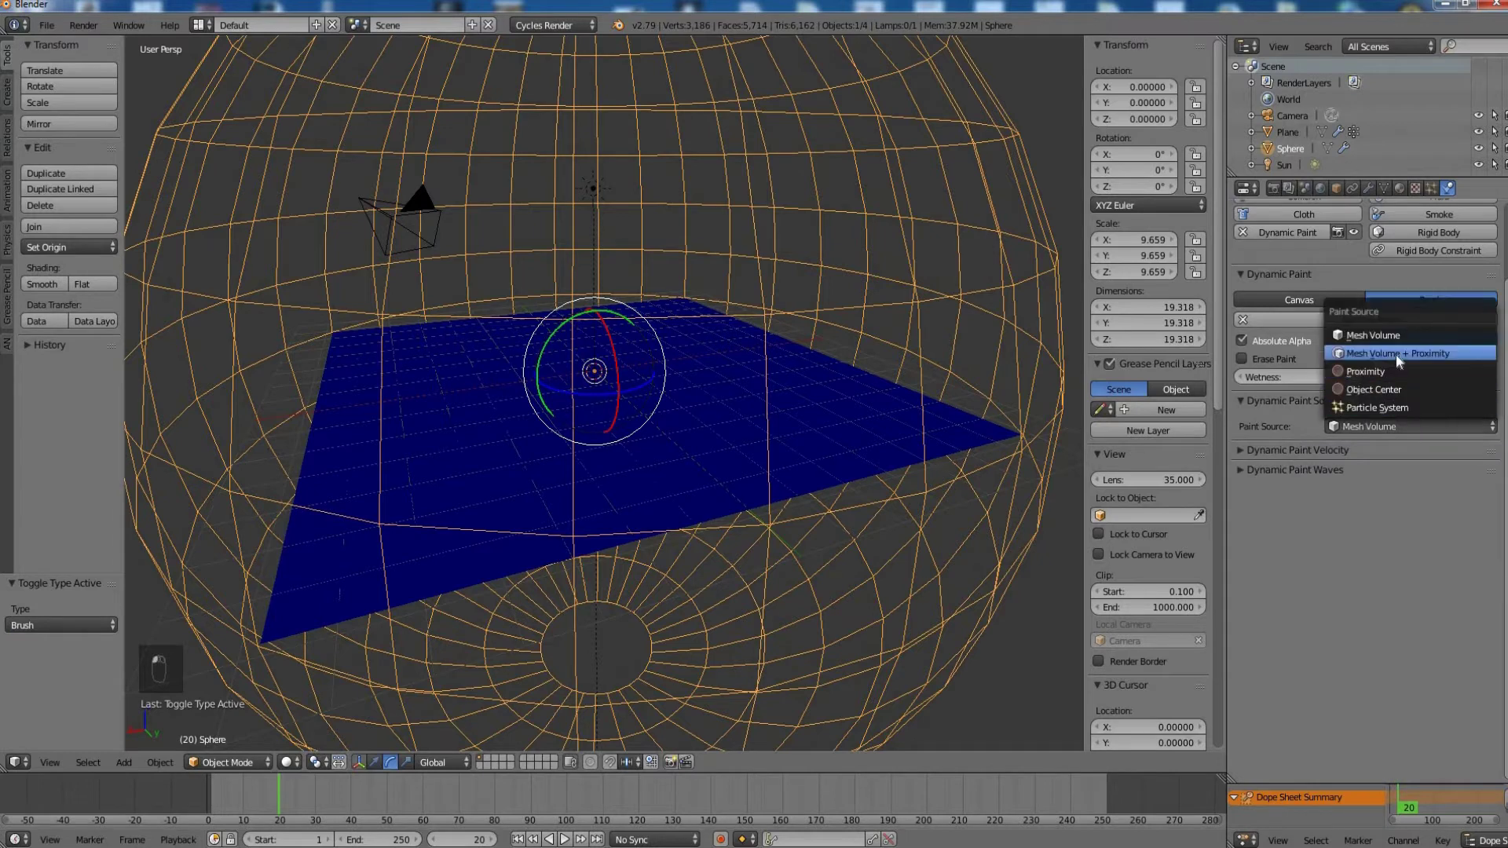
left_click(1420, 352)
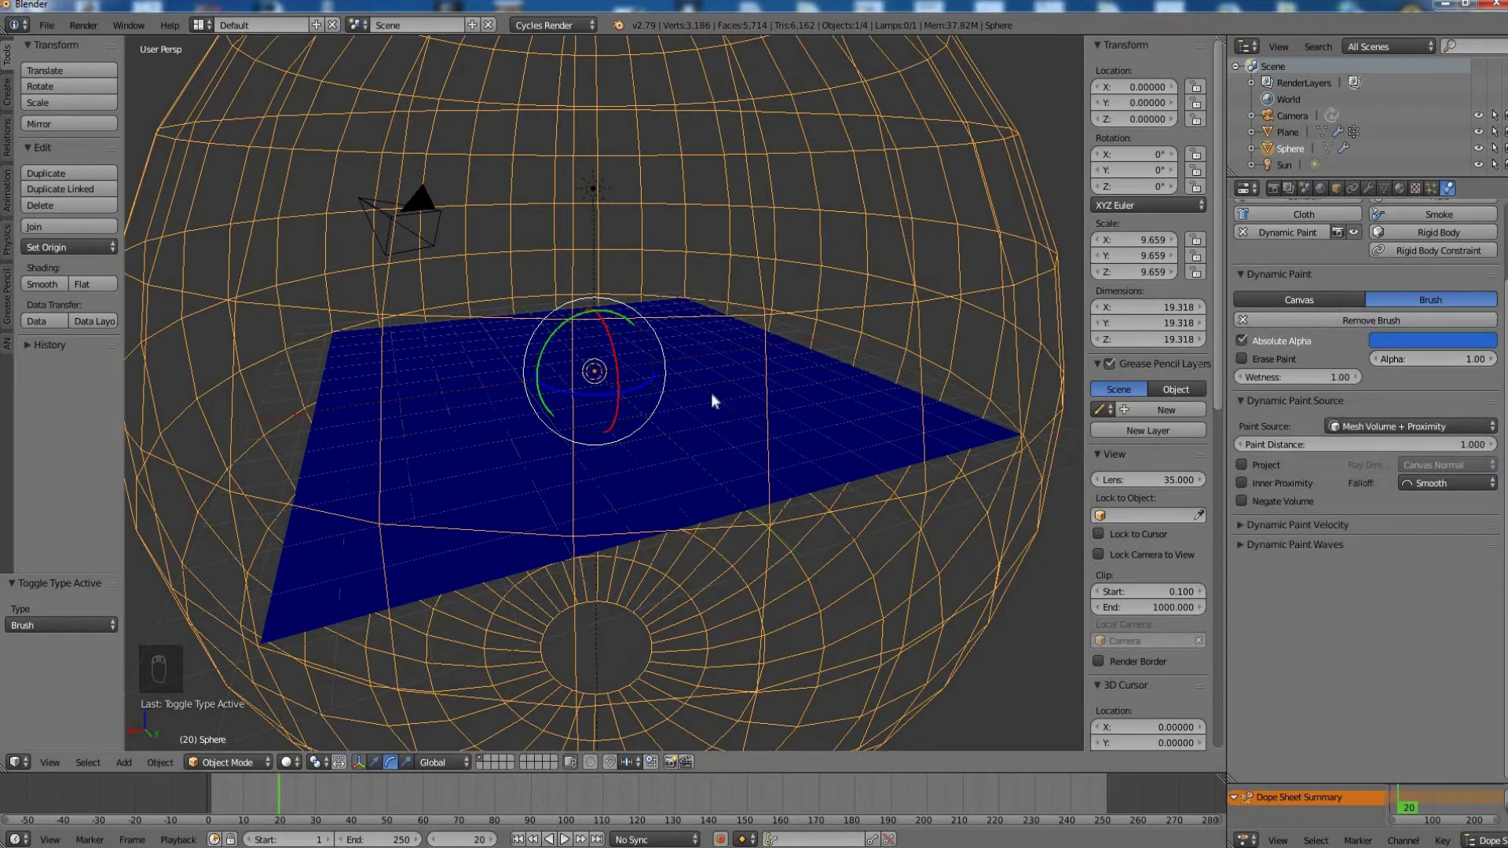
scroll(704, 427, "down", 4)
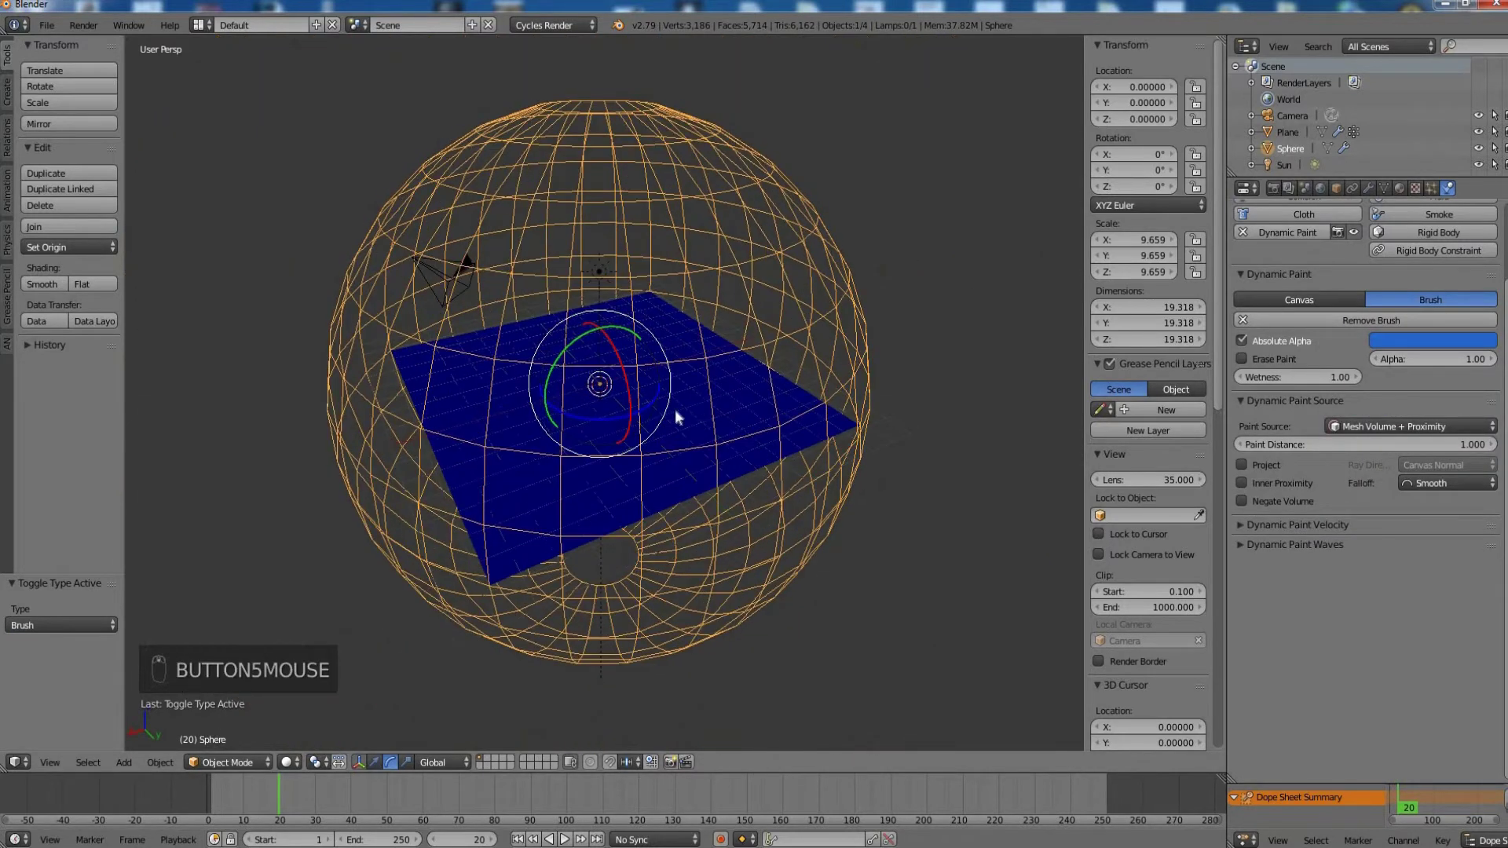
right_click(709, 454)
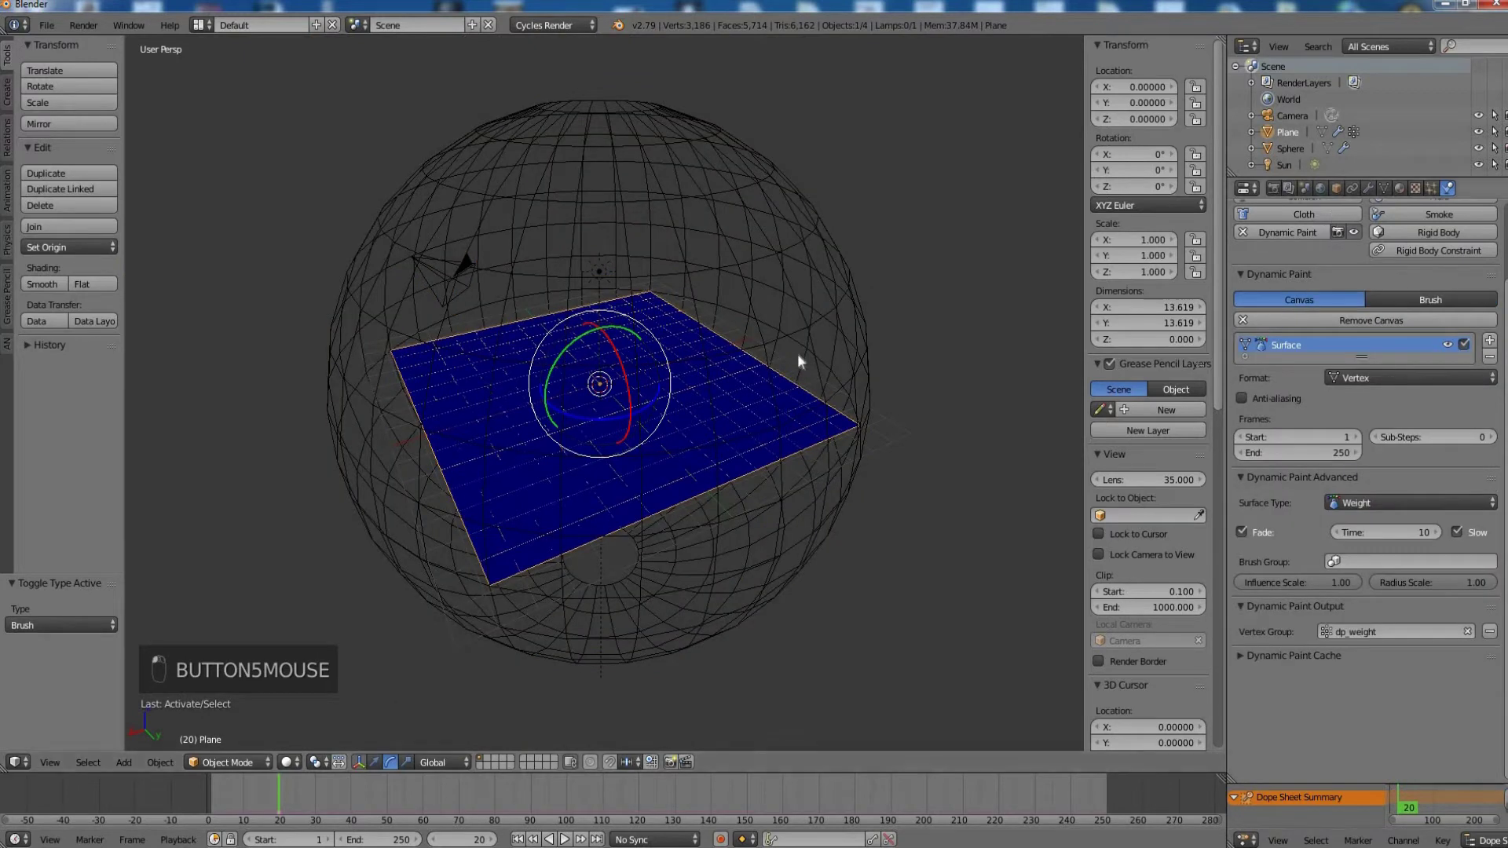
- Run Quick Explode on the plane and set the particle lifetime to 600
key("space")
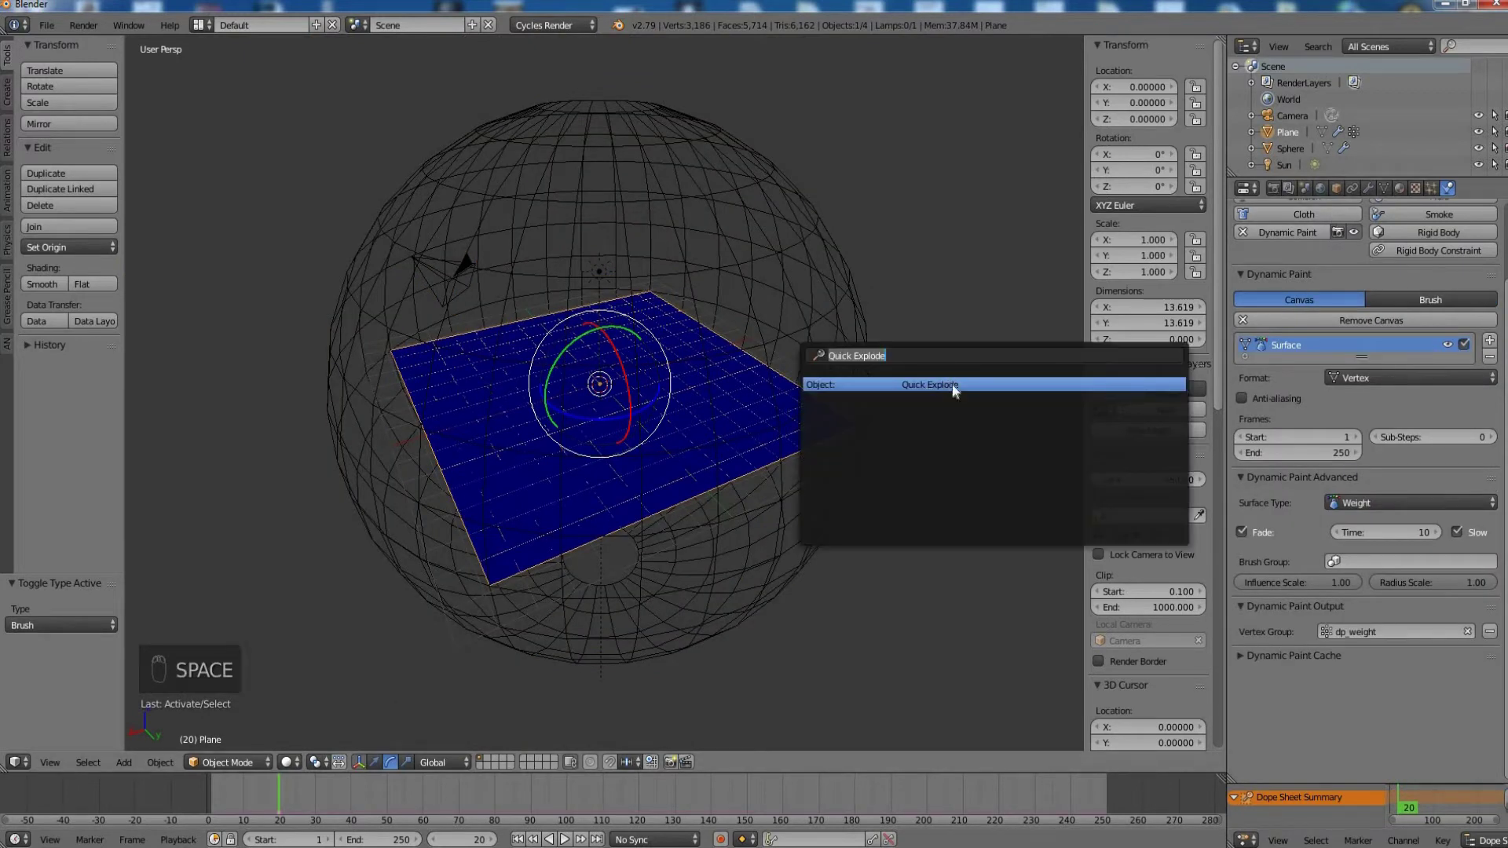
key("Return")
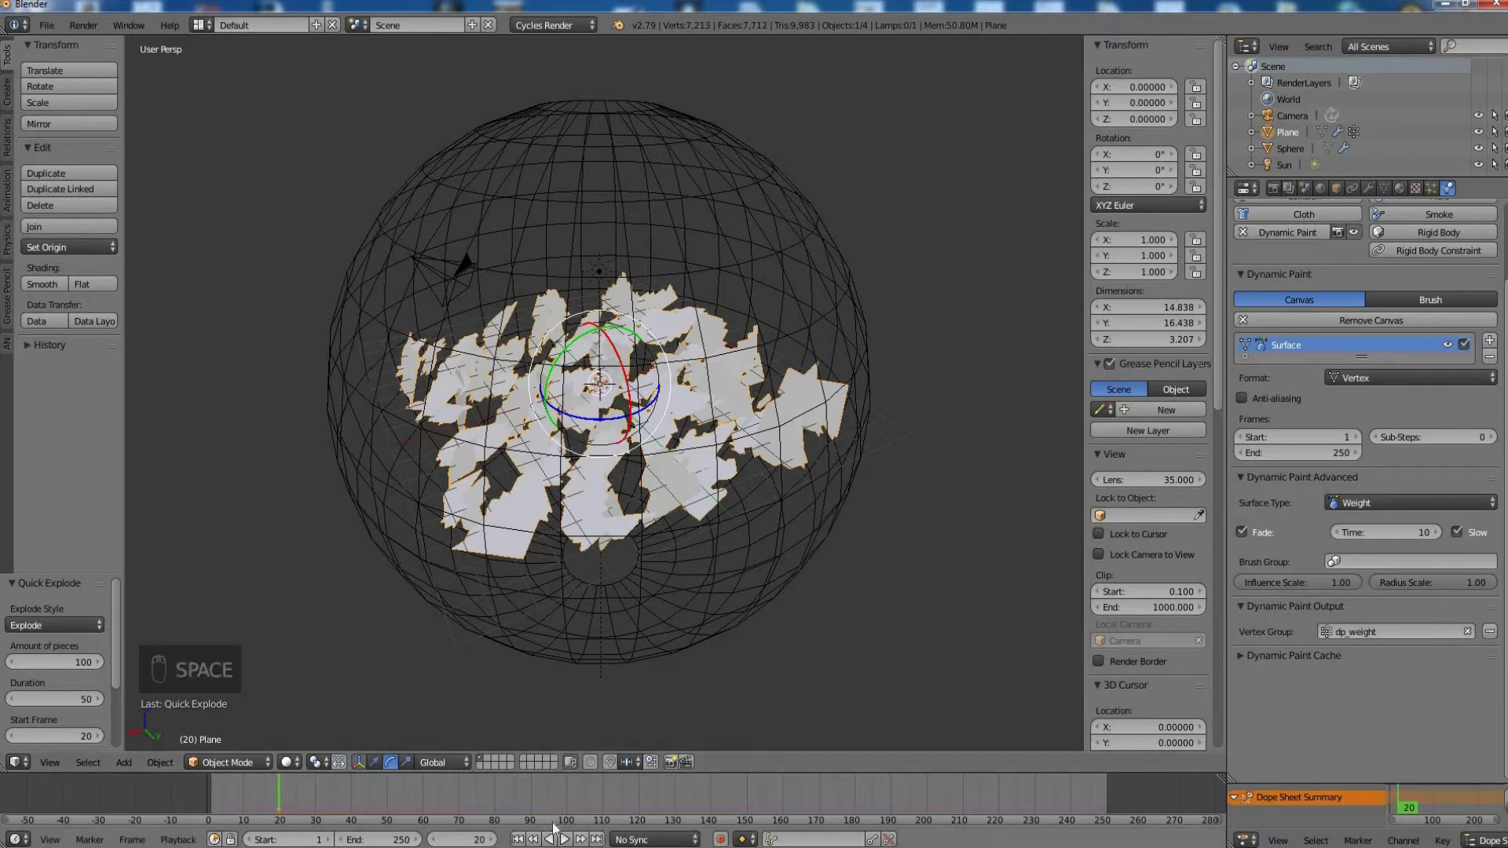
left_click(1432, 189)
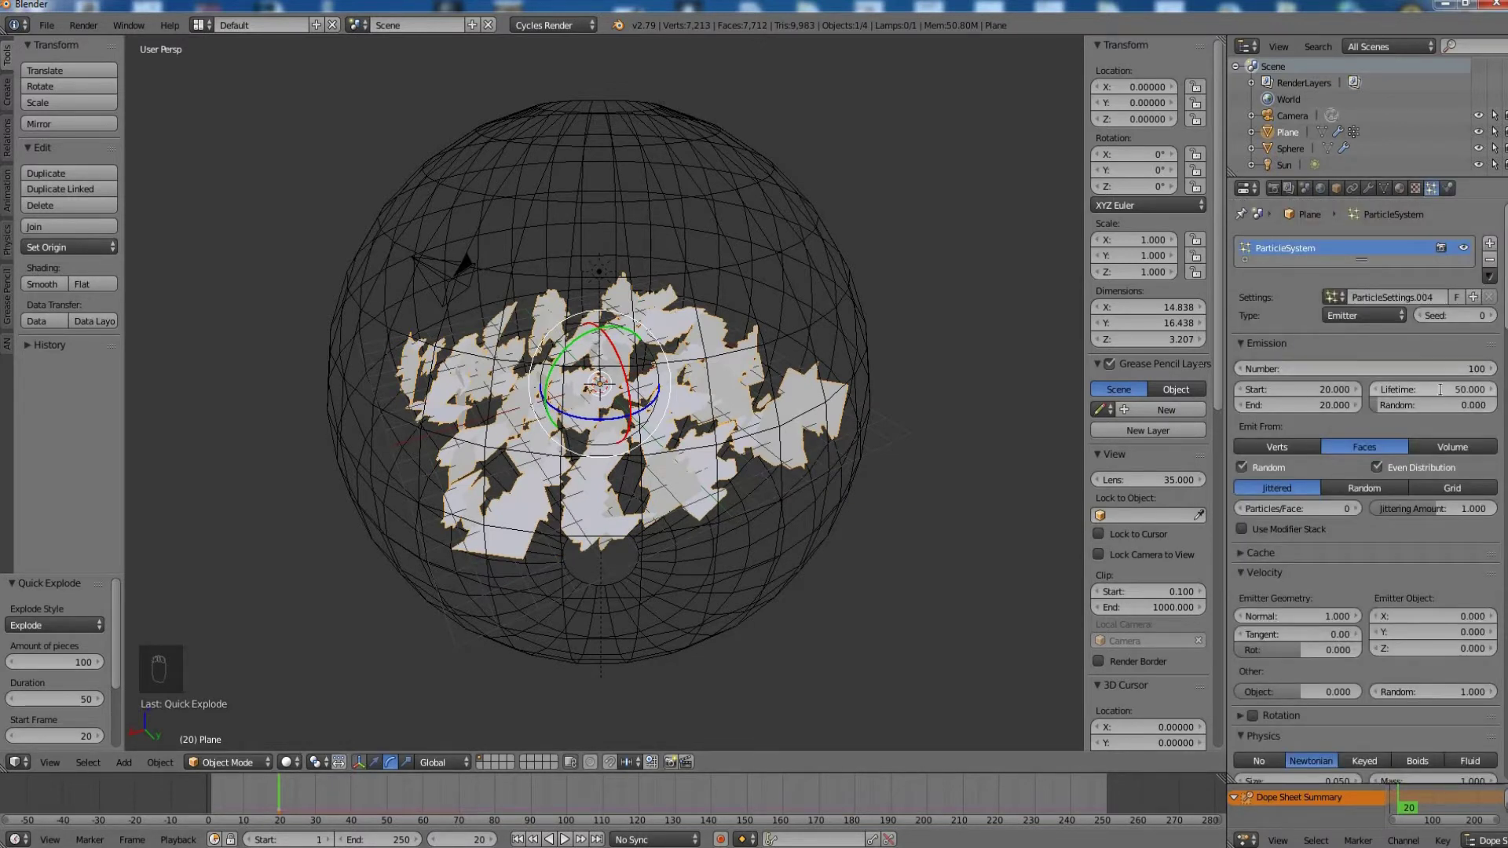
left_click(1439, 389)
type("600")
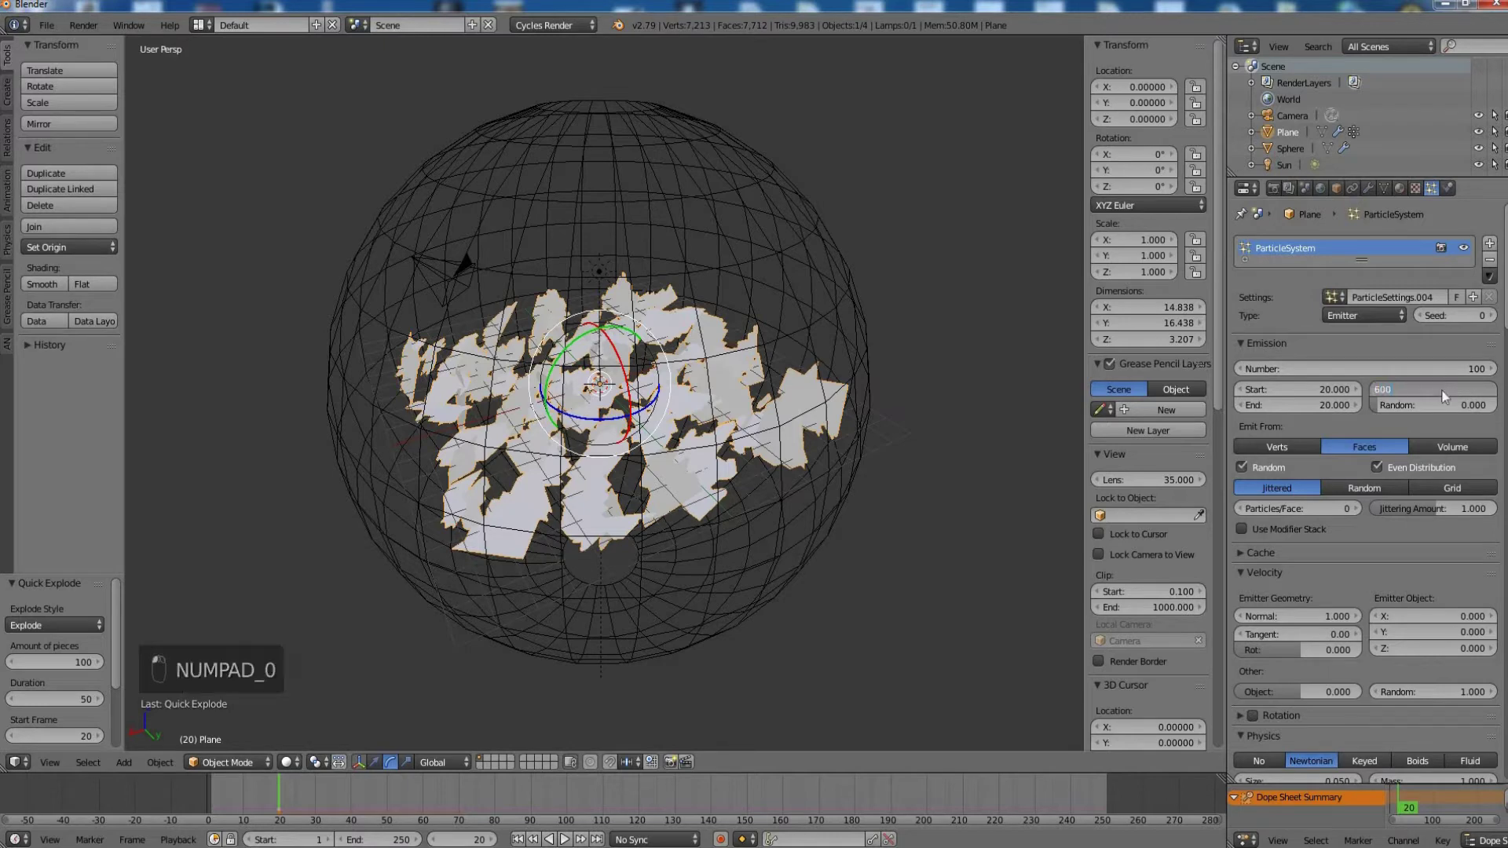
- Set particle emission start and end to frame 1 and physics to No
left_click(1267, 388)
type("1")
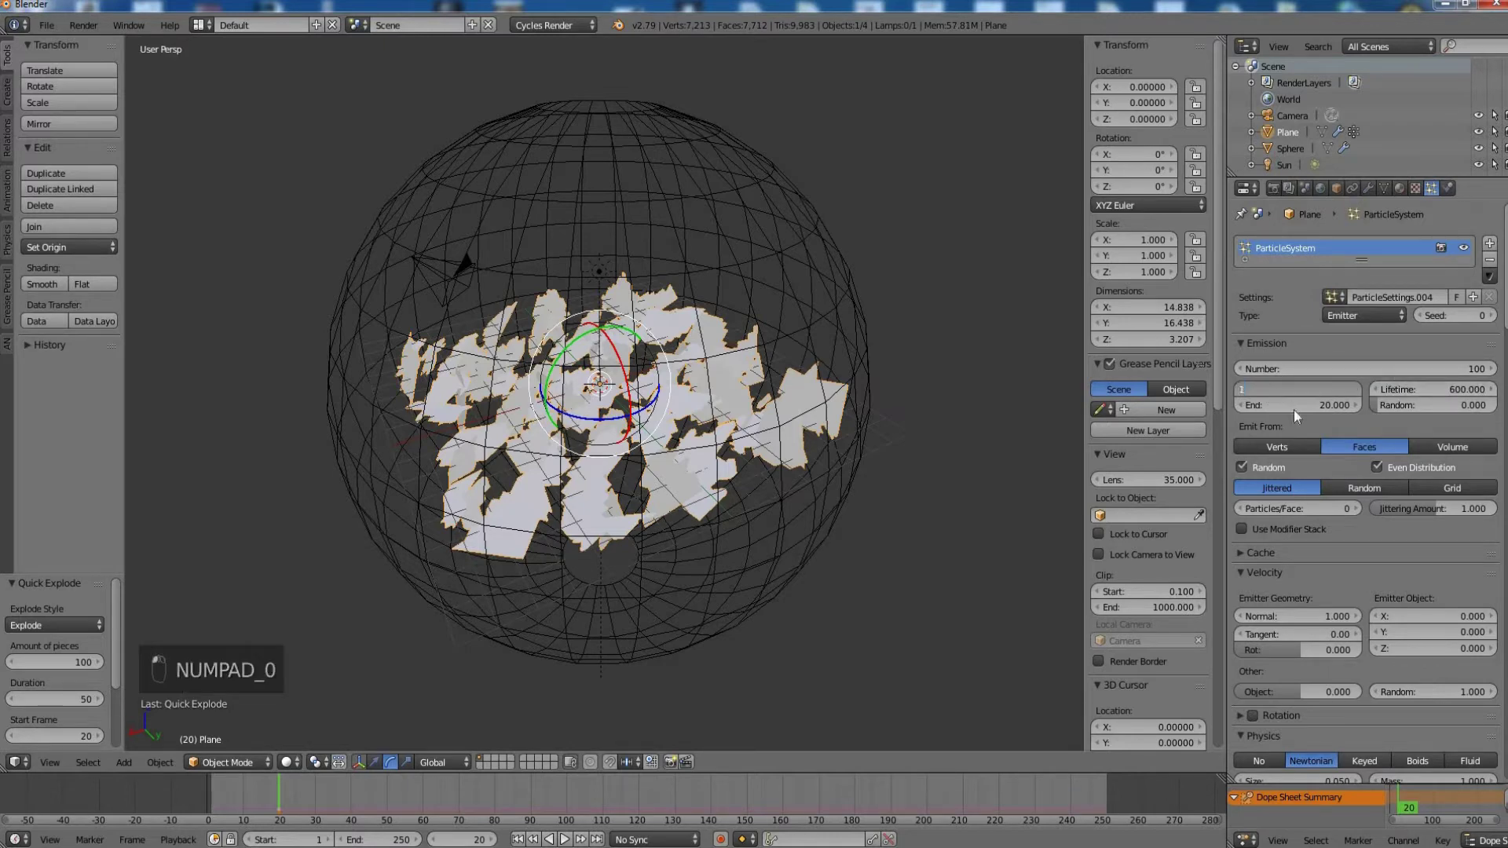
key("Return")
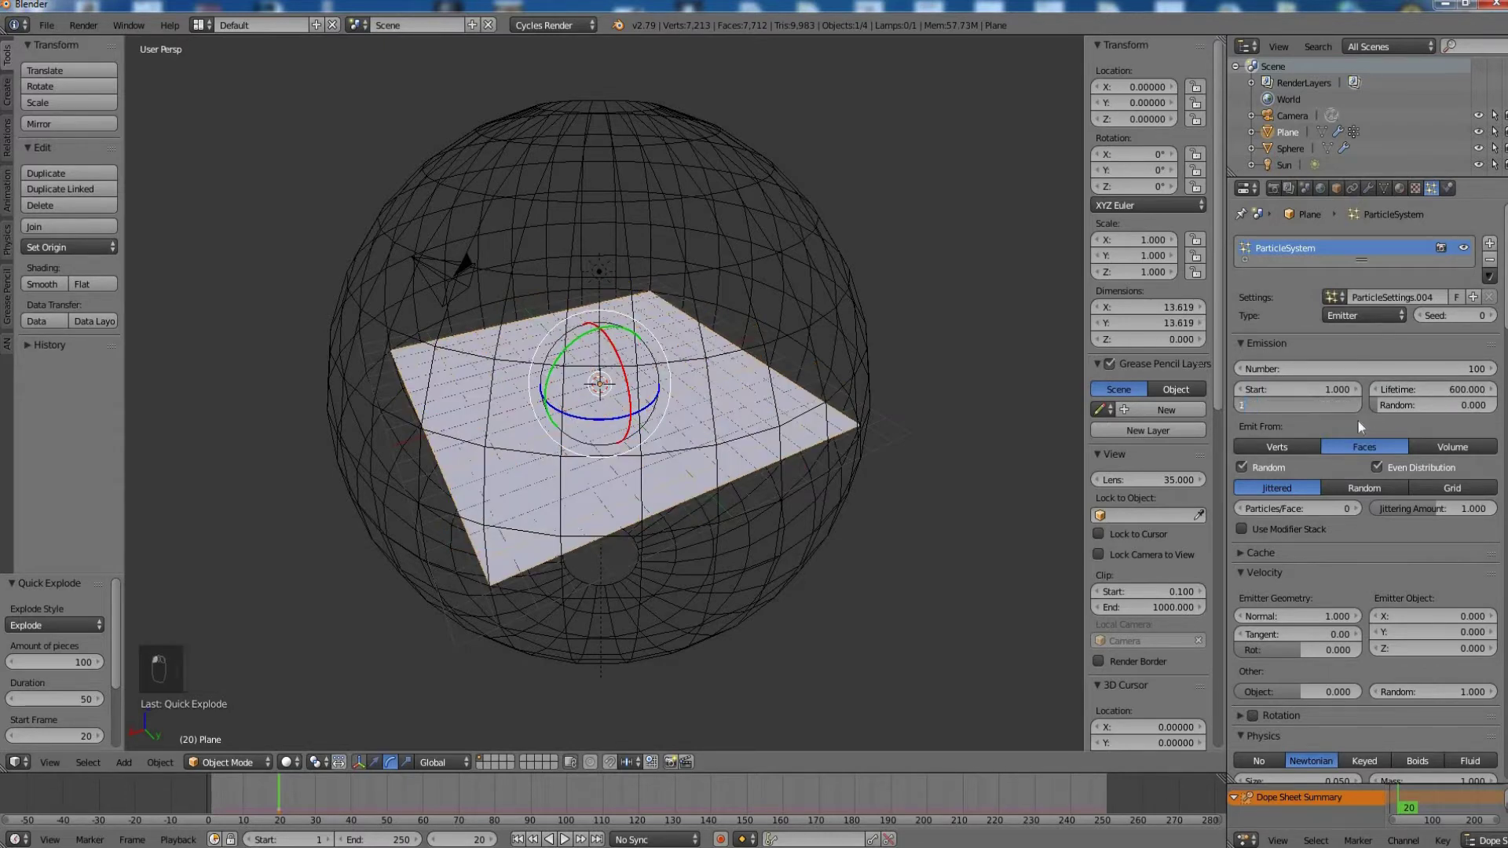
left_click(1313, 405)
type("1")
key("Return")
left_click(1260, 760)
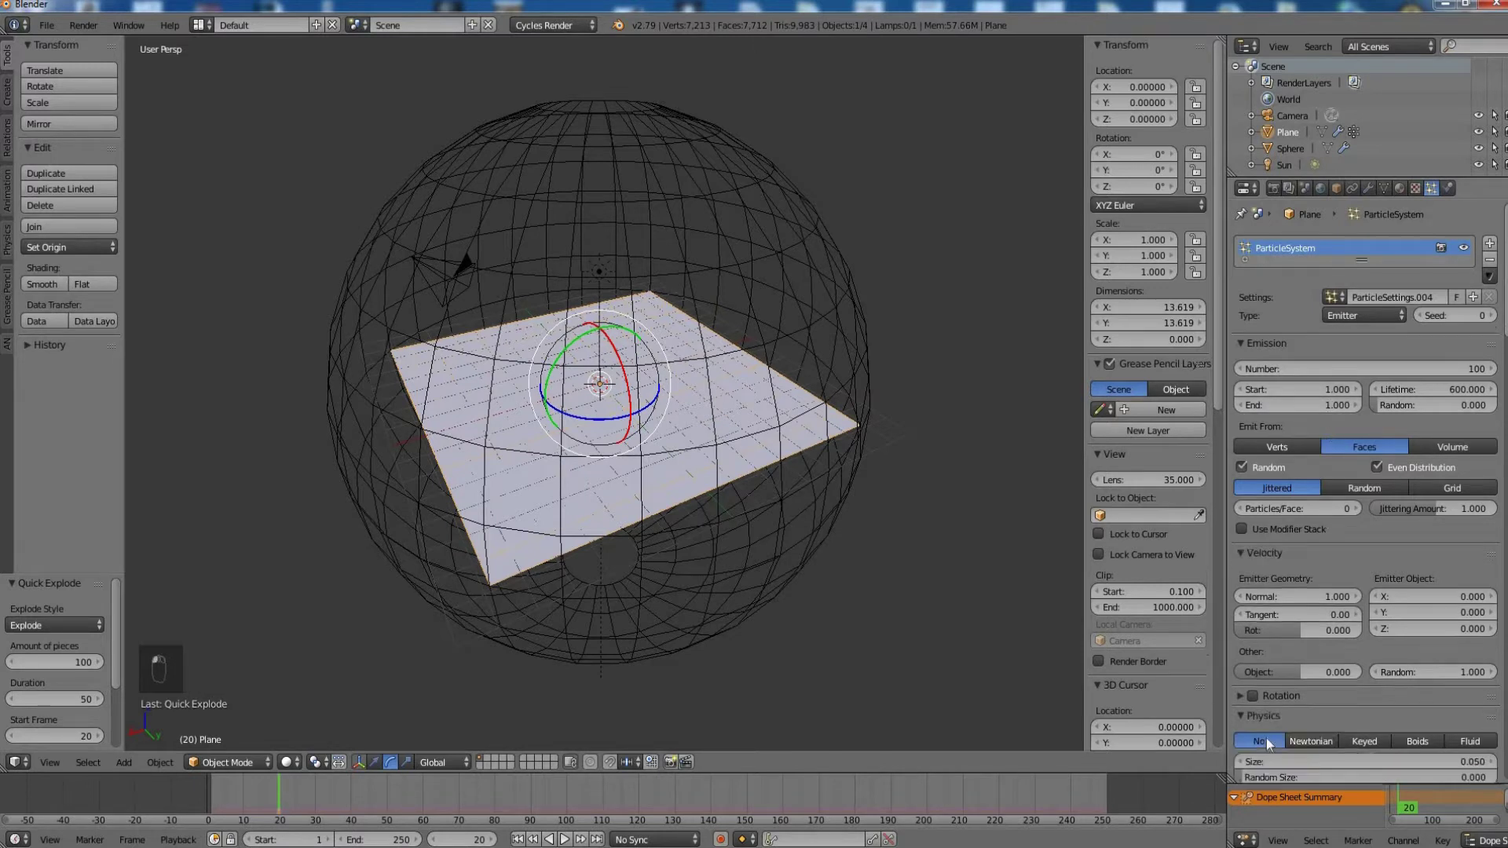
scroll(1277, 600, "down", 5)
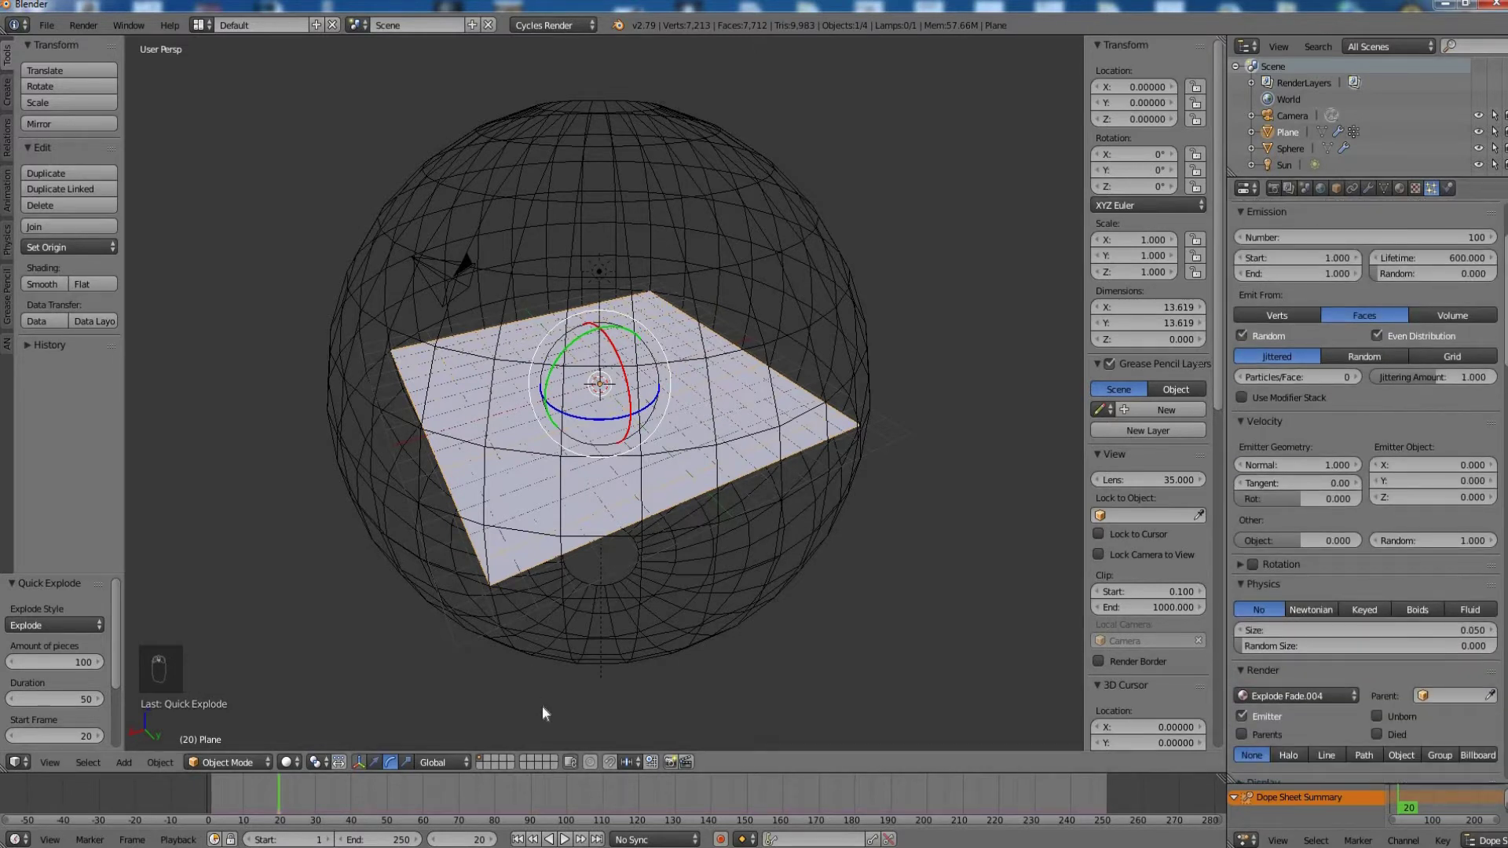
- Move the Dynamic Paint modifier below ParticleSystem and Explode to the bottom of the stack
left_click(1367, 189)
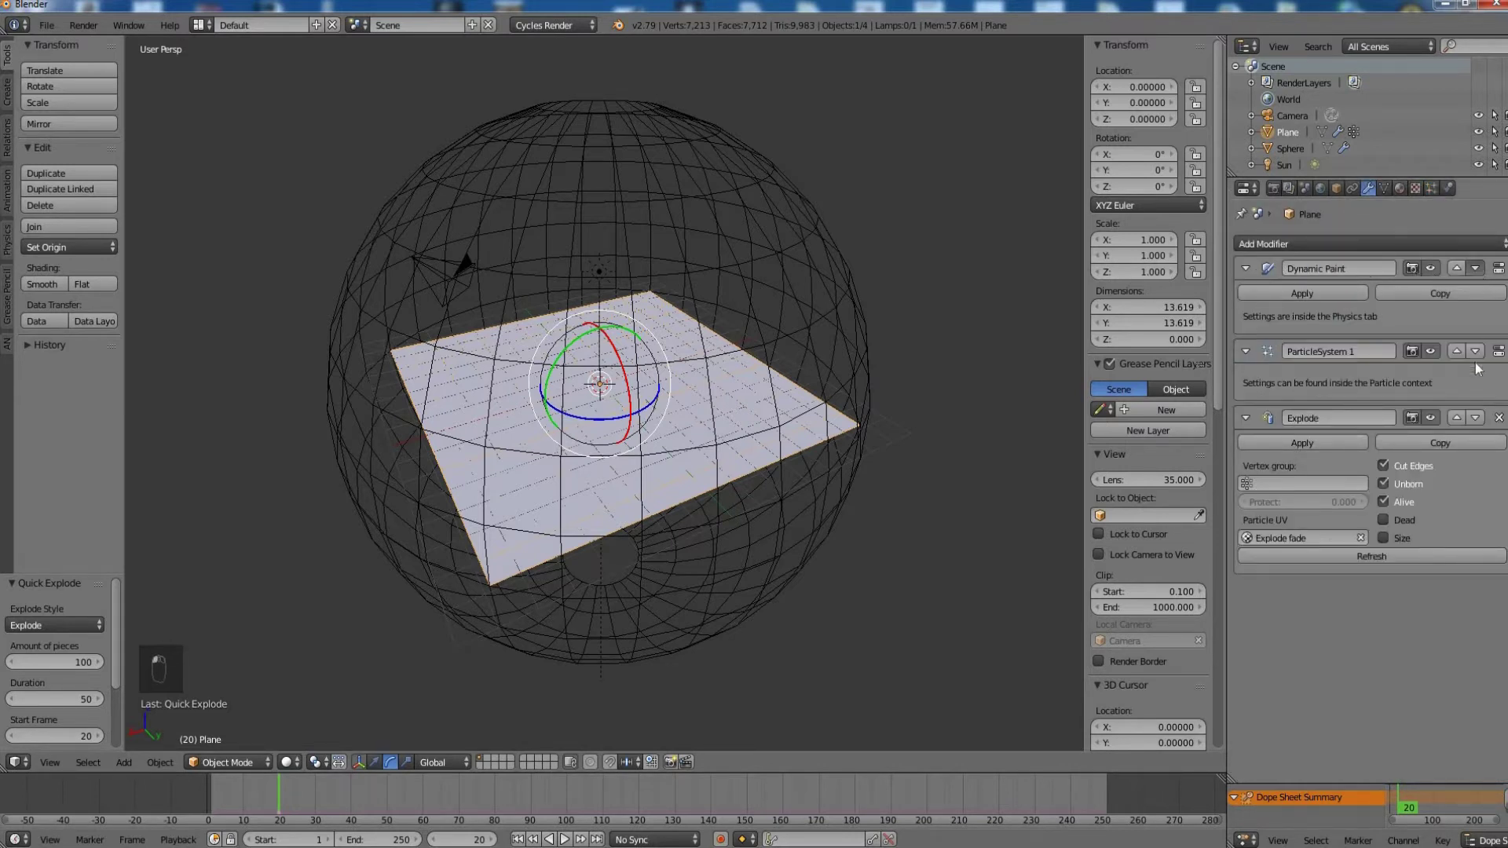
left_click(1475, 267)
left_click(1476, 335)
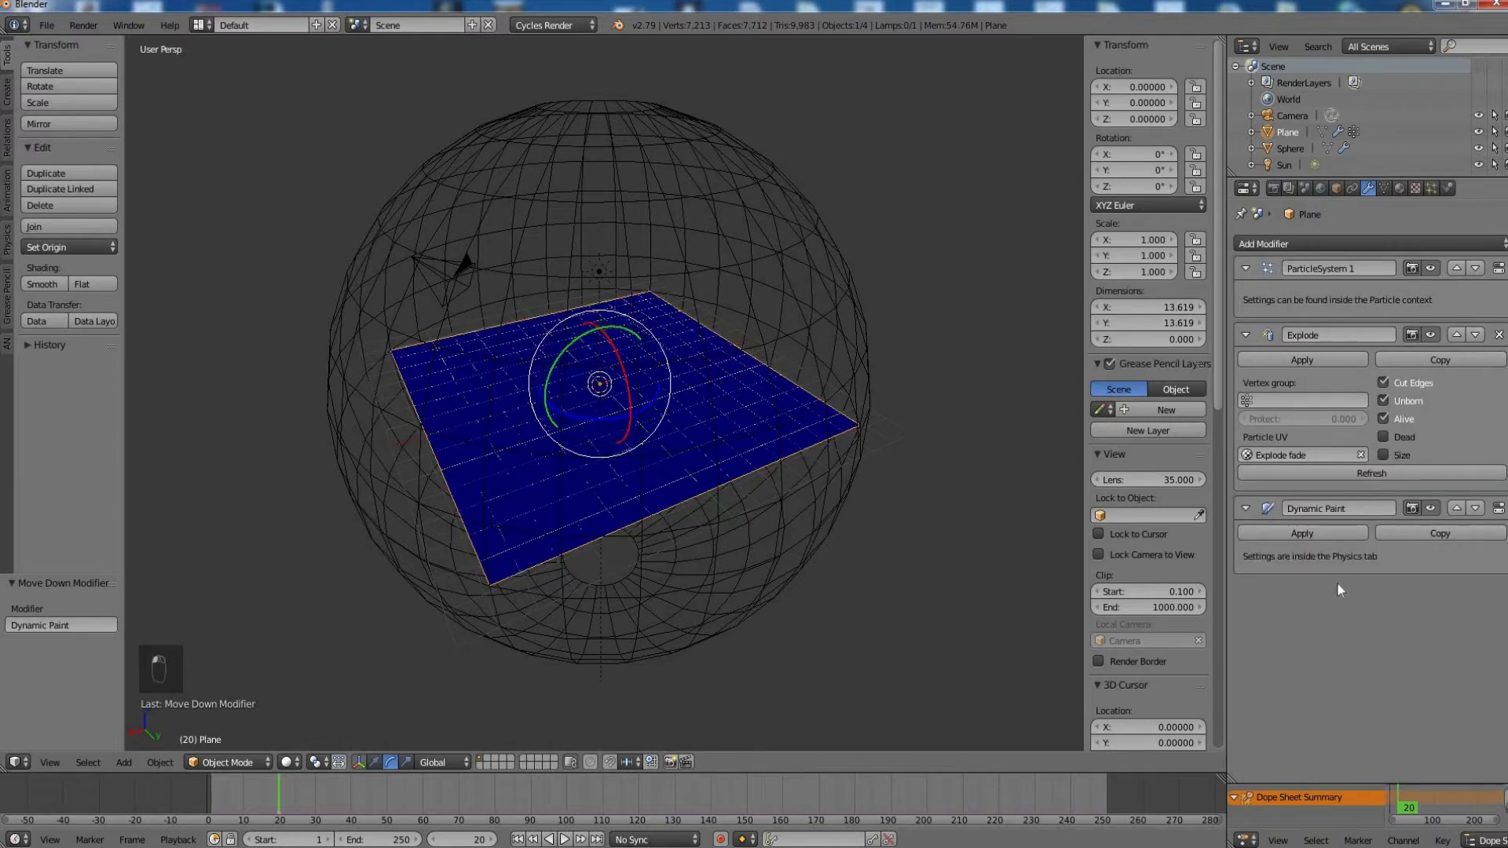
right_click(658, 201)
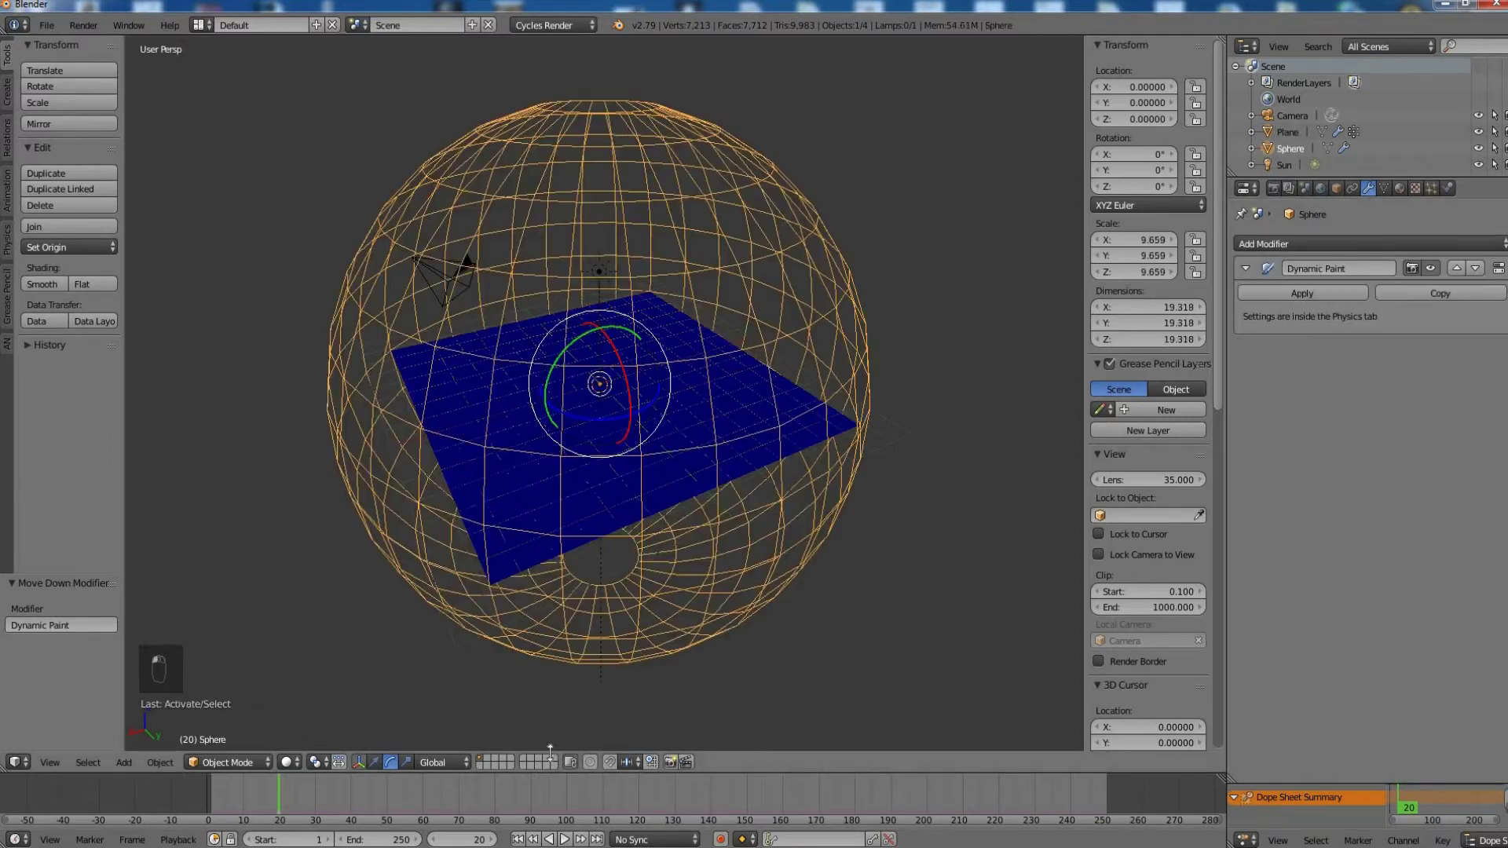
- Keyframe the sphere rising from Z 0 at frame 1 to Z 11.736 at frame 60
left_click(211, 785)
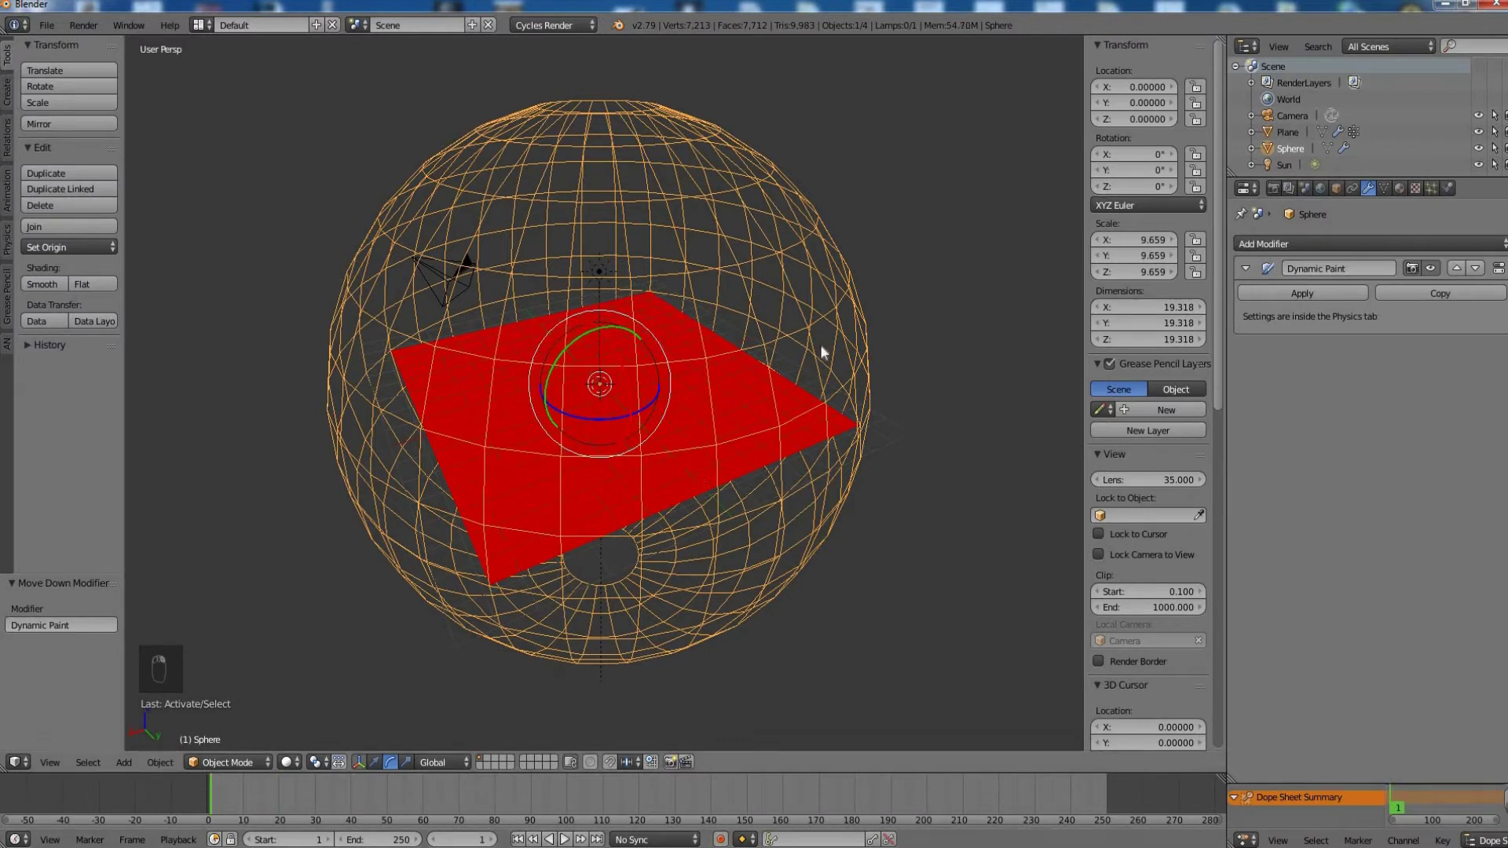
right_click(1119, 90)
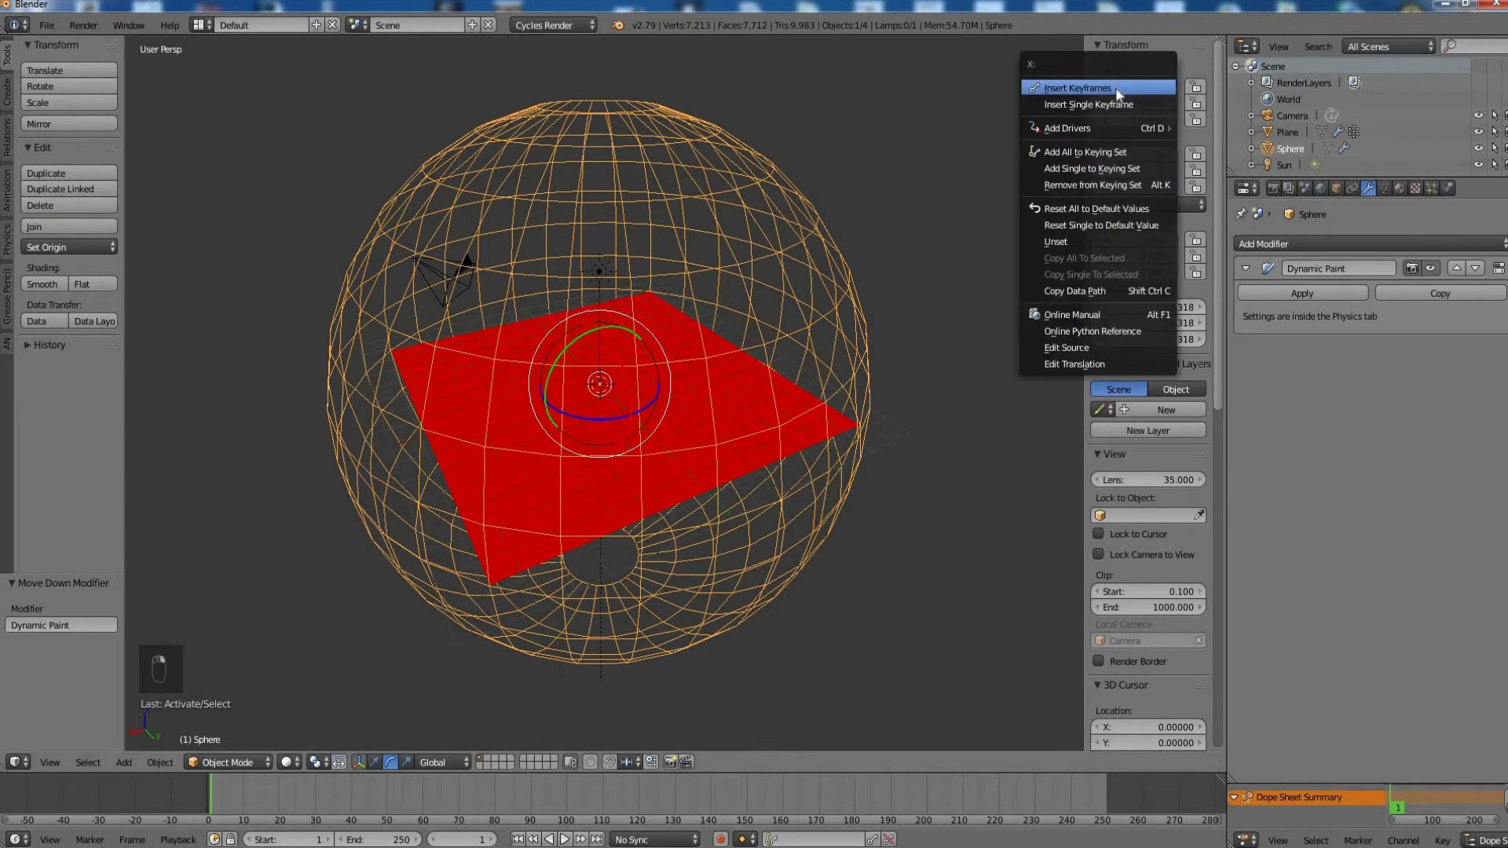
left_click(1118, 90)
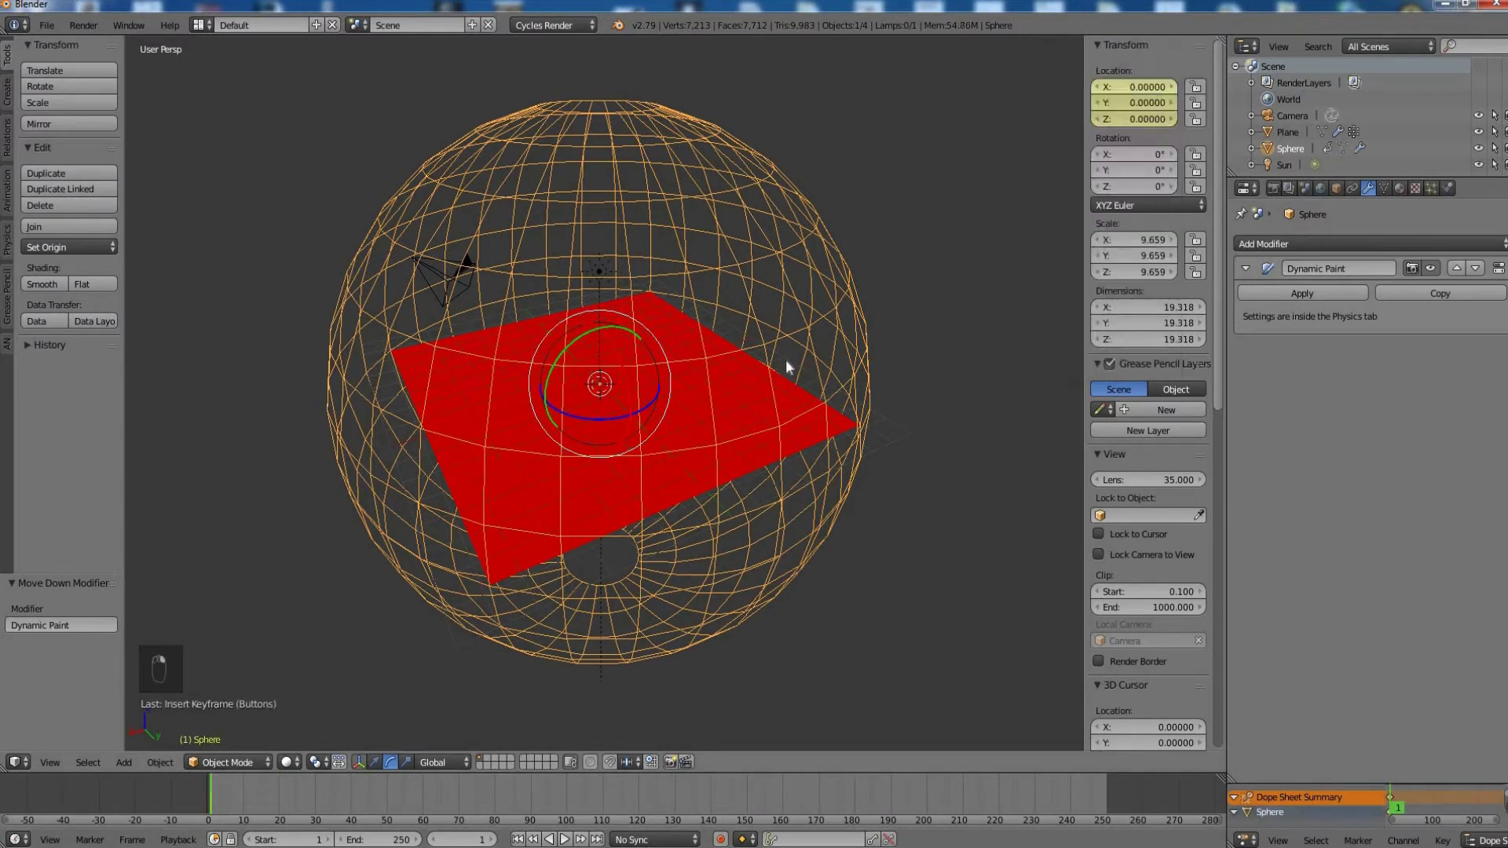
left_click(423, 801)
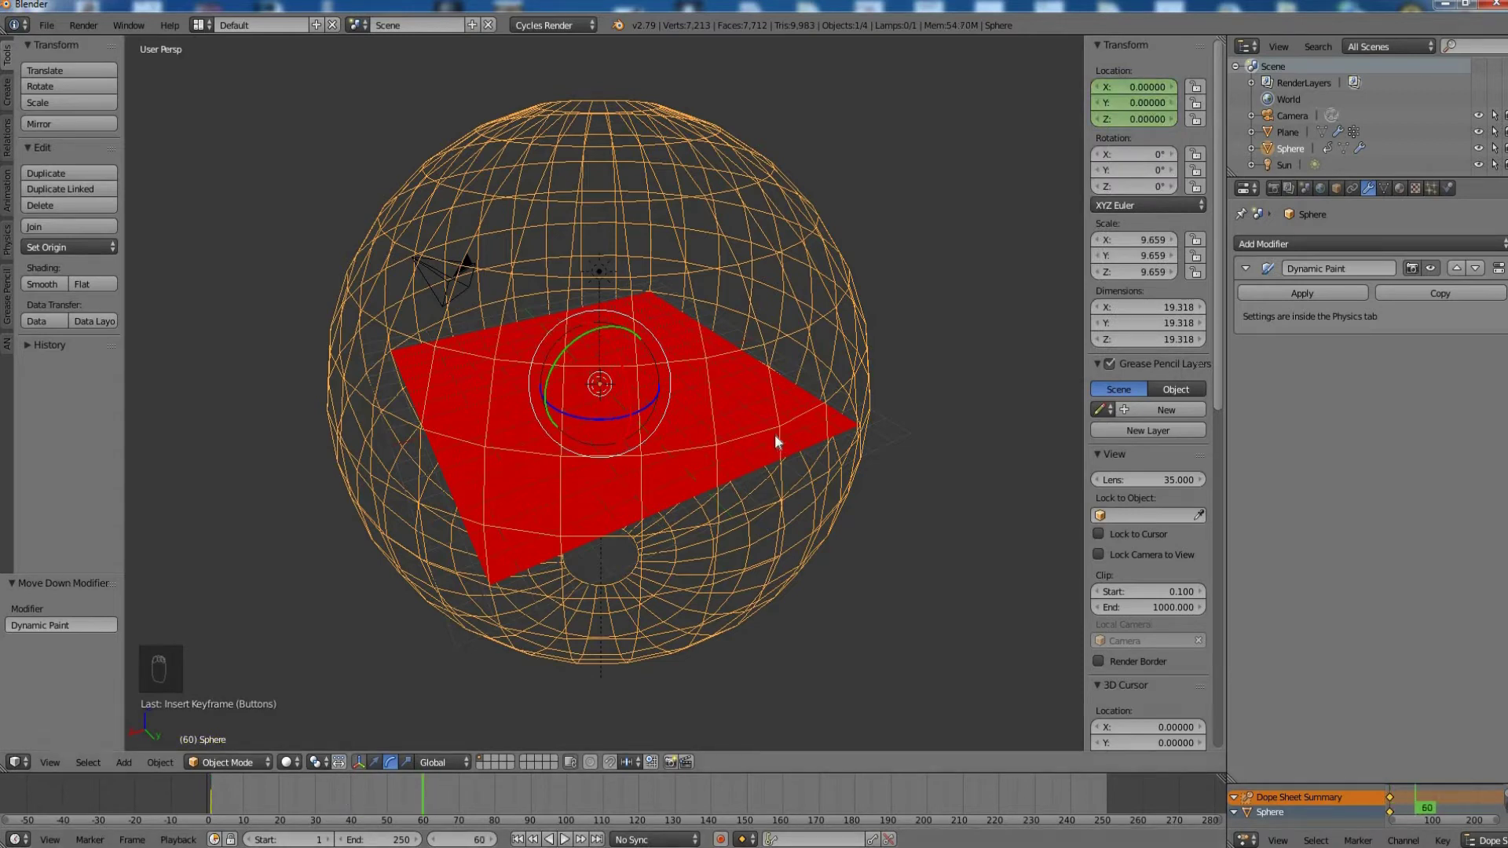
key("g")
key("z")
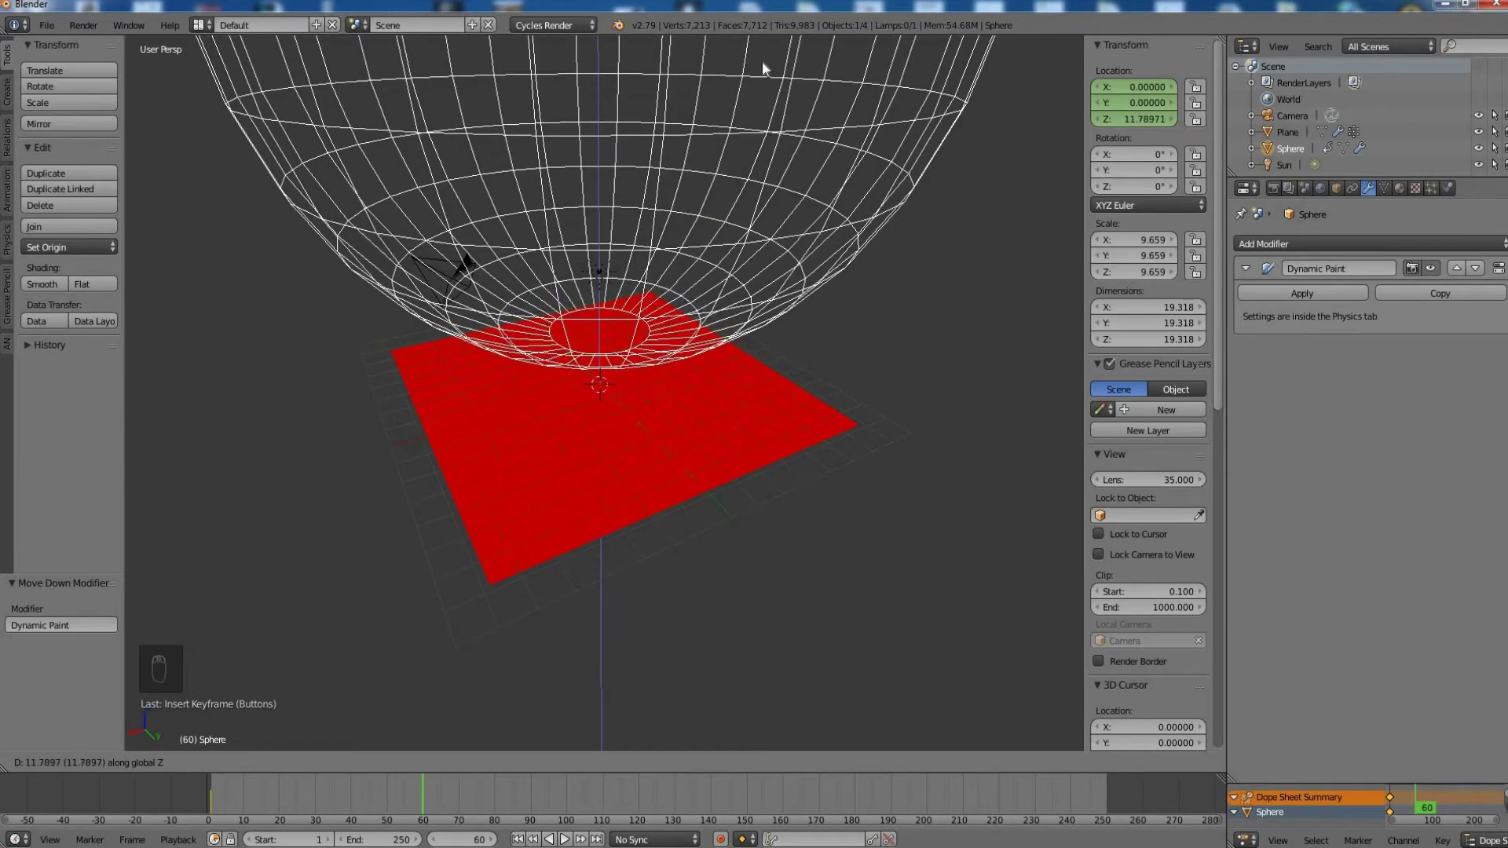
left_click(1069, 63)
right_click(1128, 116)
left_click(1128, 113)
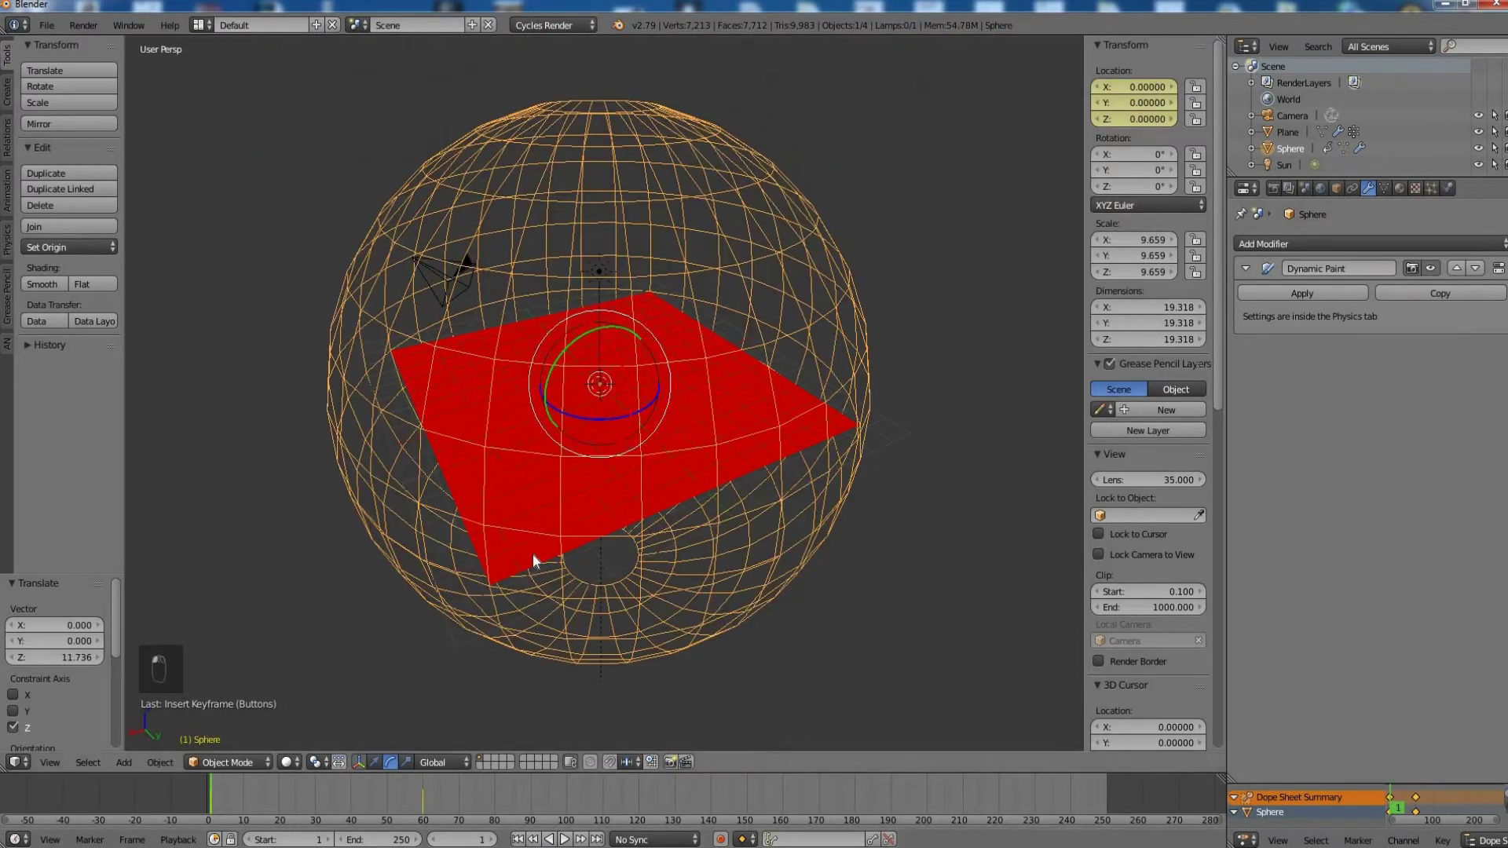
- Play the animation, stop it, and rewind to frame 1
key("alt+a")
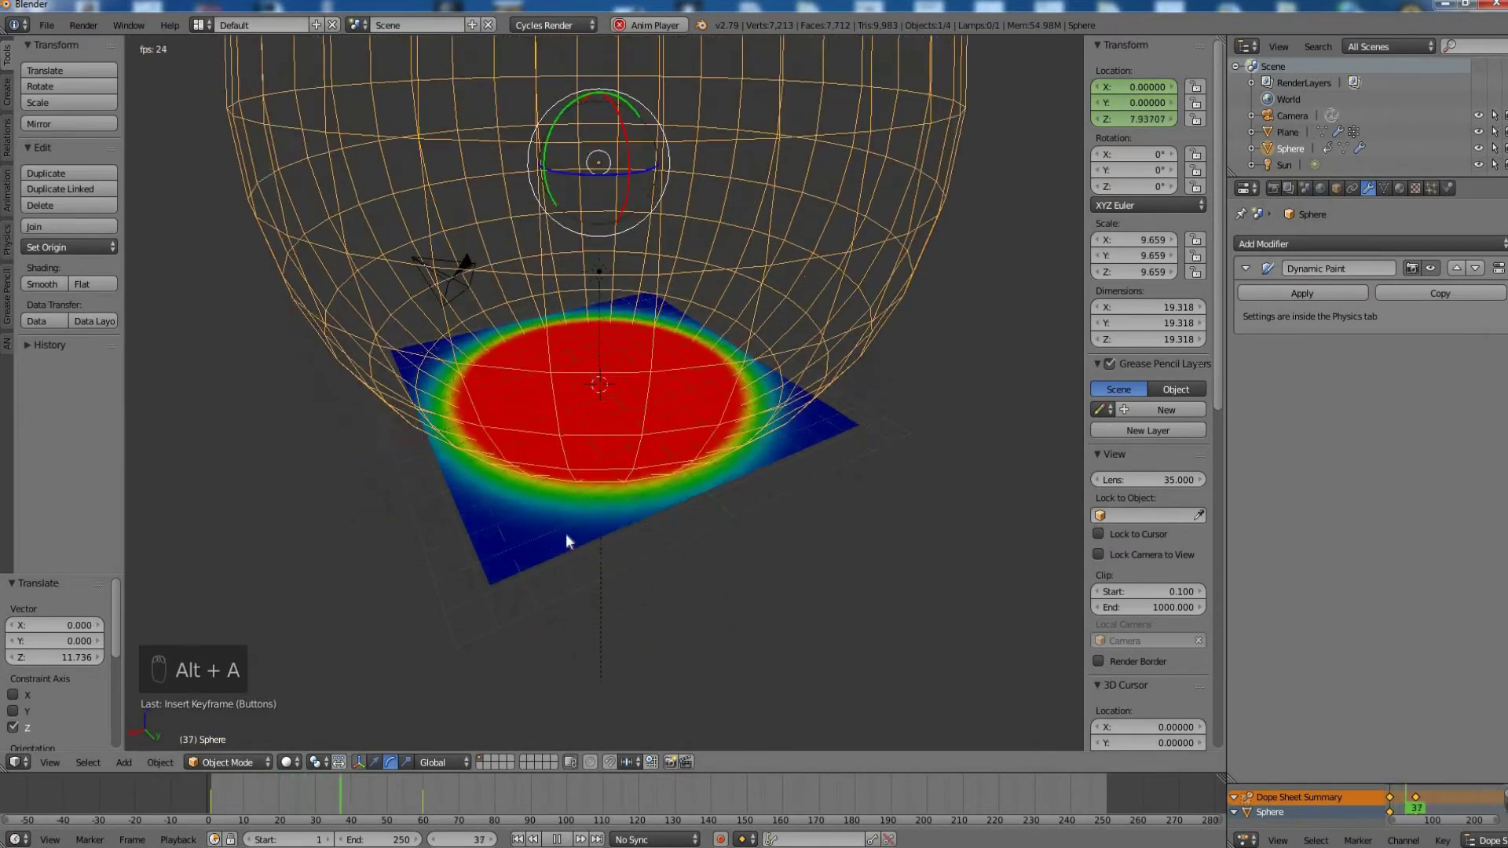
key("alt+a")
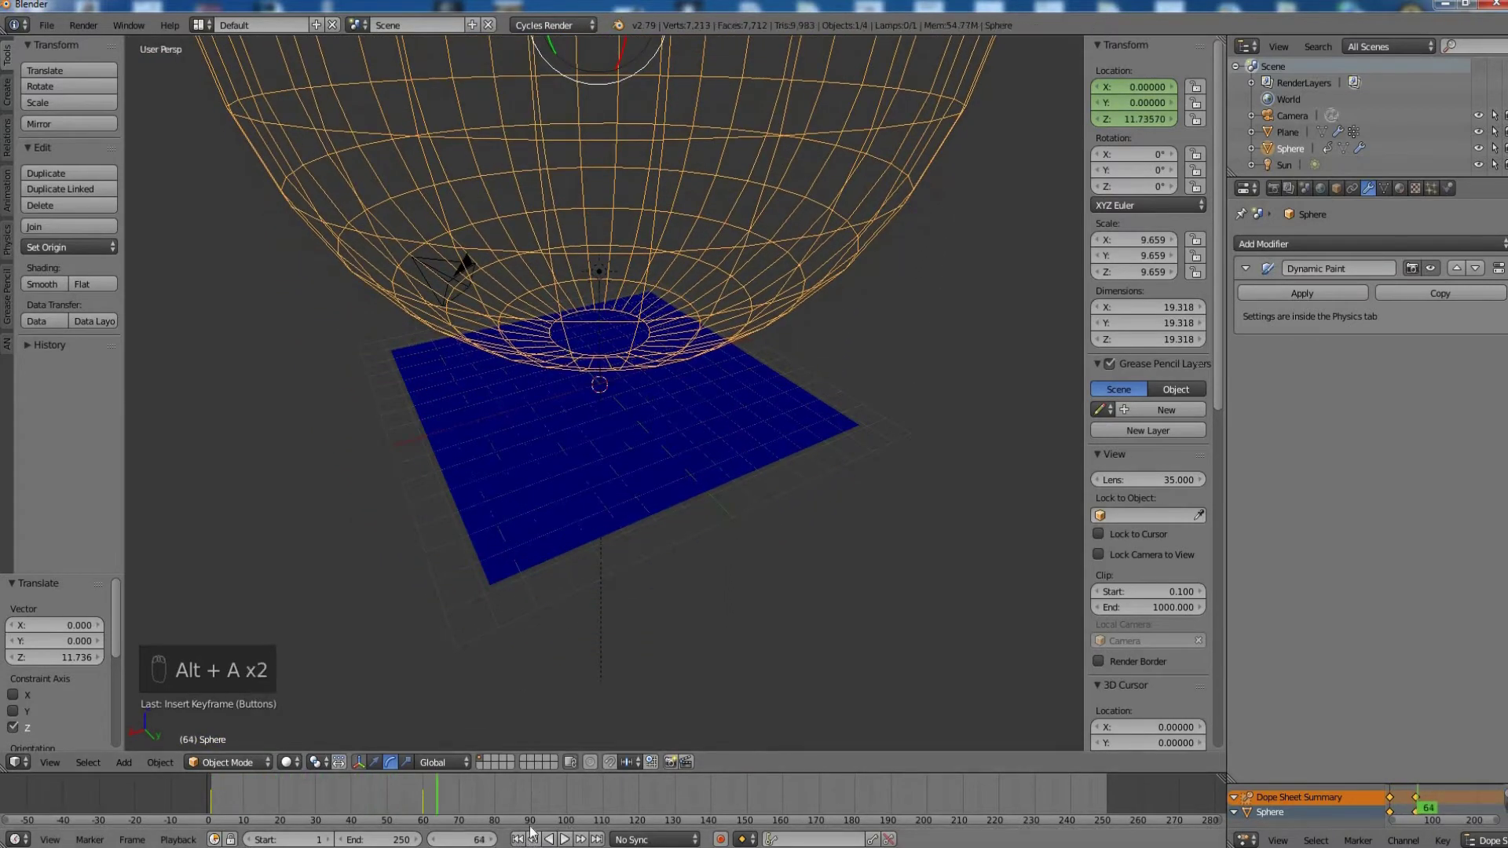
left_click(534, 840)
- Add cloth physics to the plane
right_click(696, 408)
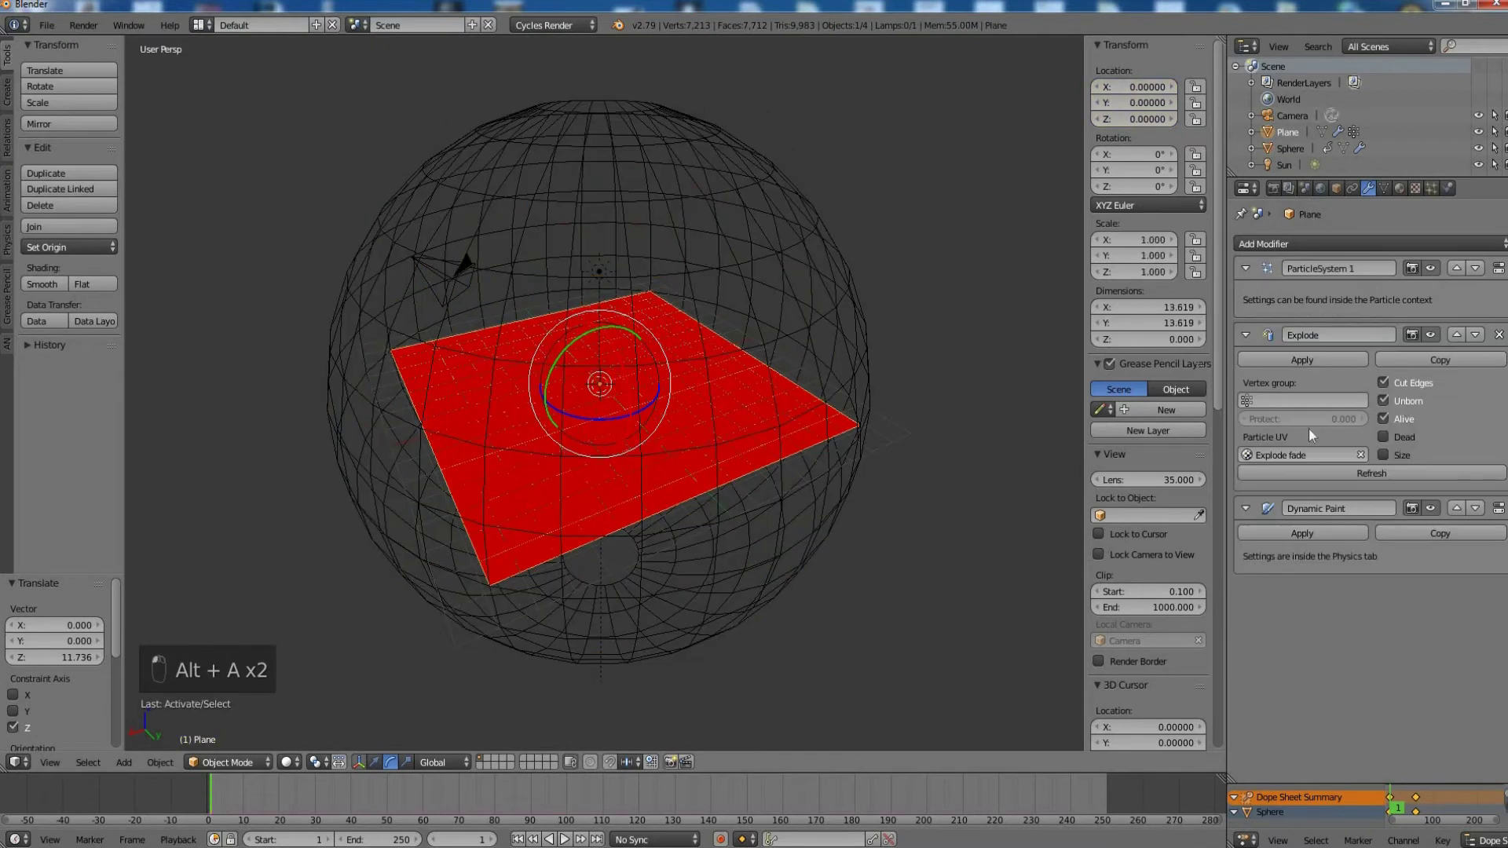
left_click(1449, 188)
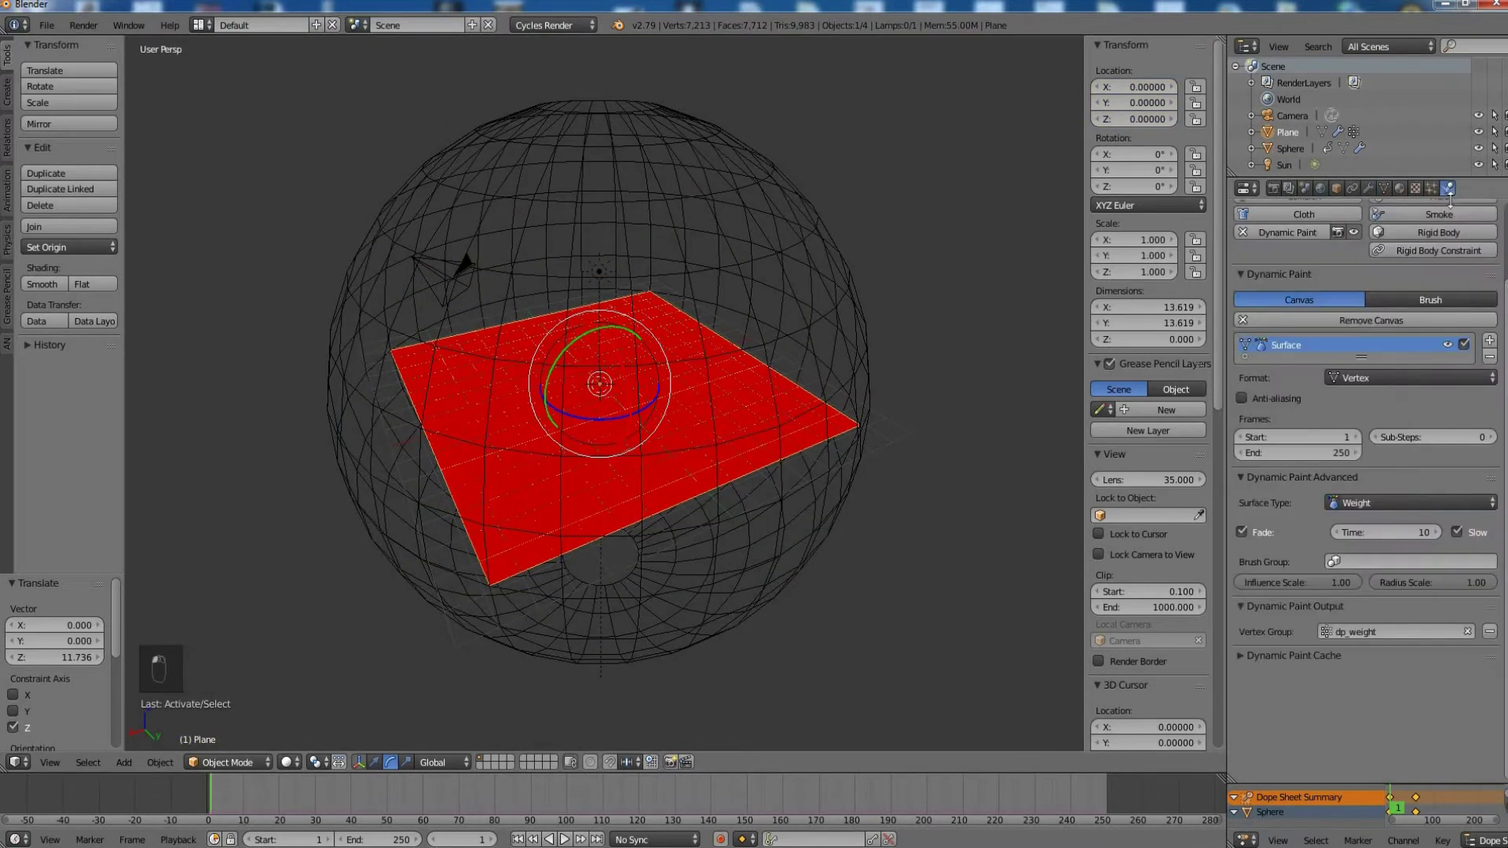
scroll(1304, 306, "up", 3)
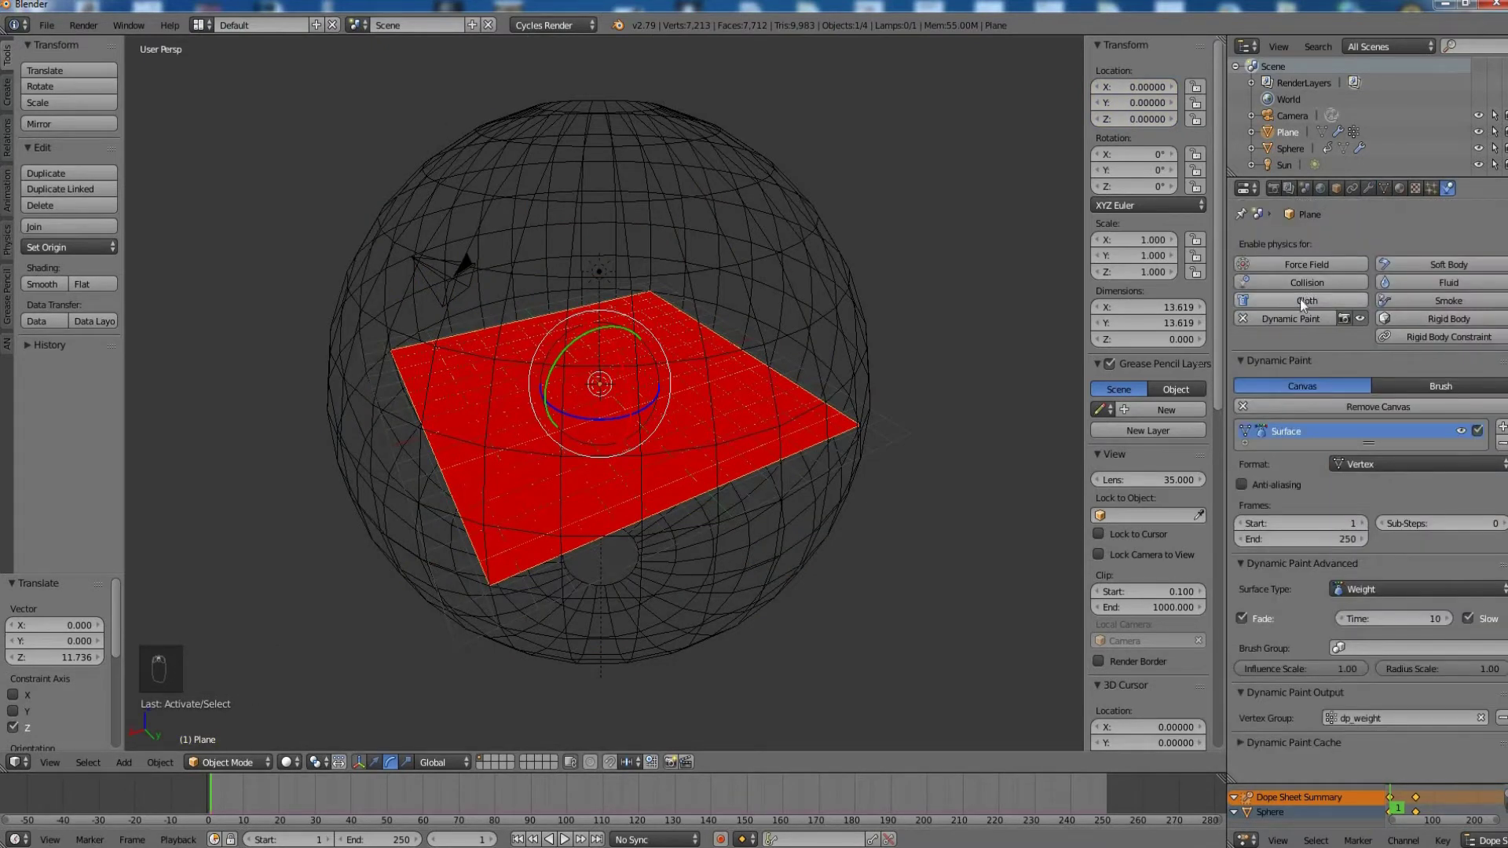
left_click(1298, 300)
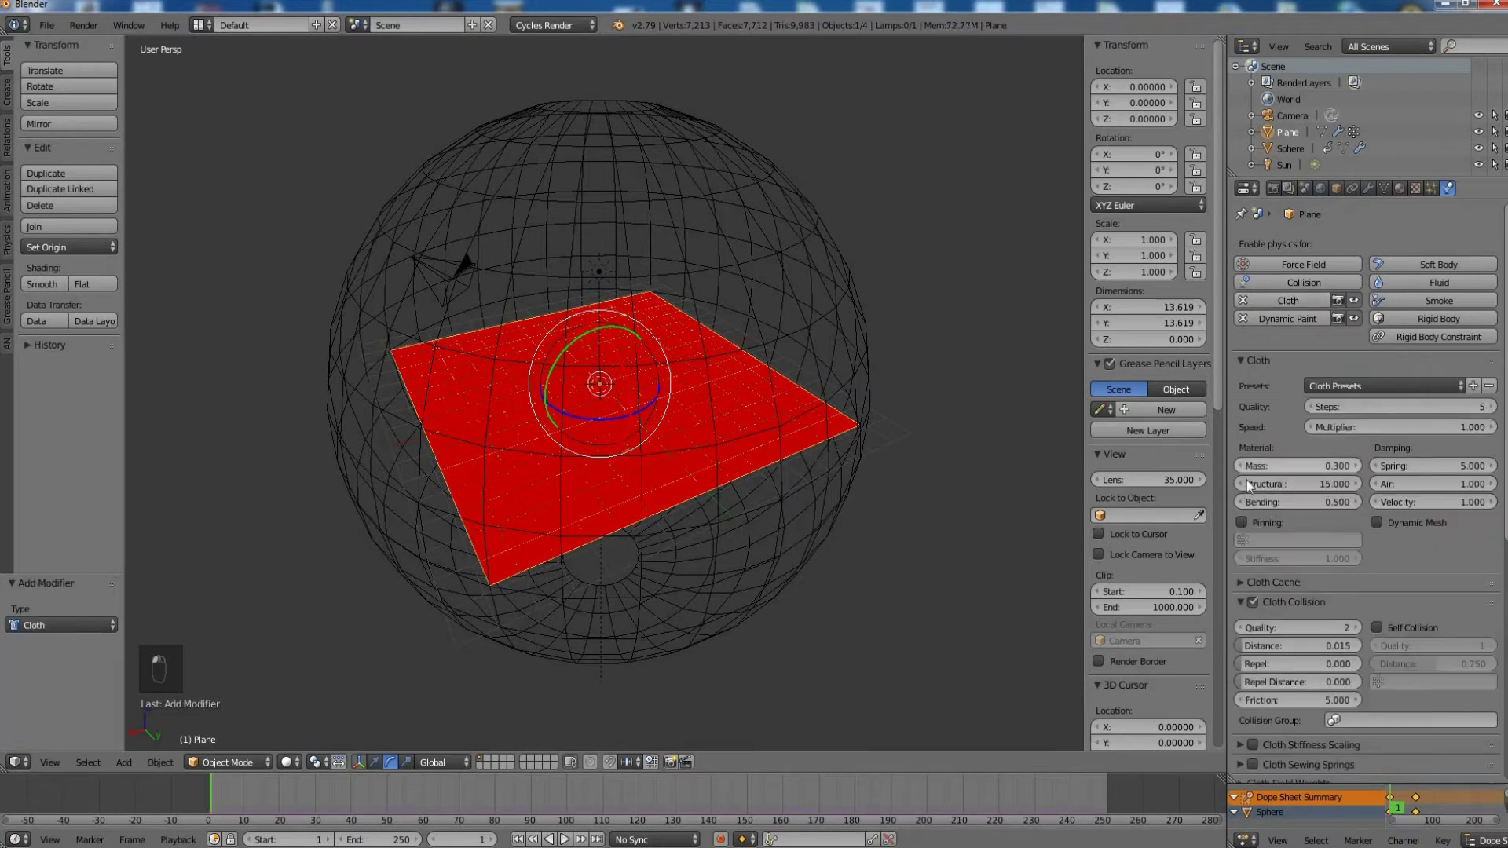
- Set the cloth mass to 7 and structural stiffness to 1
scroll(1264, 487, "down", 3)
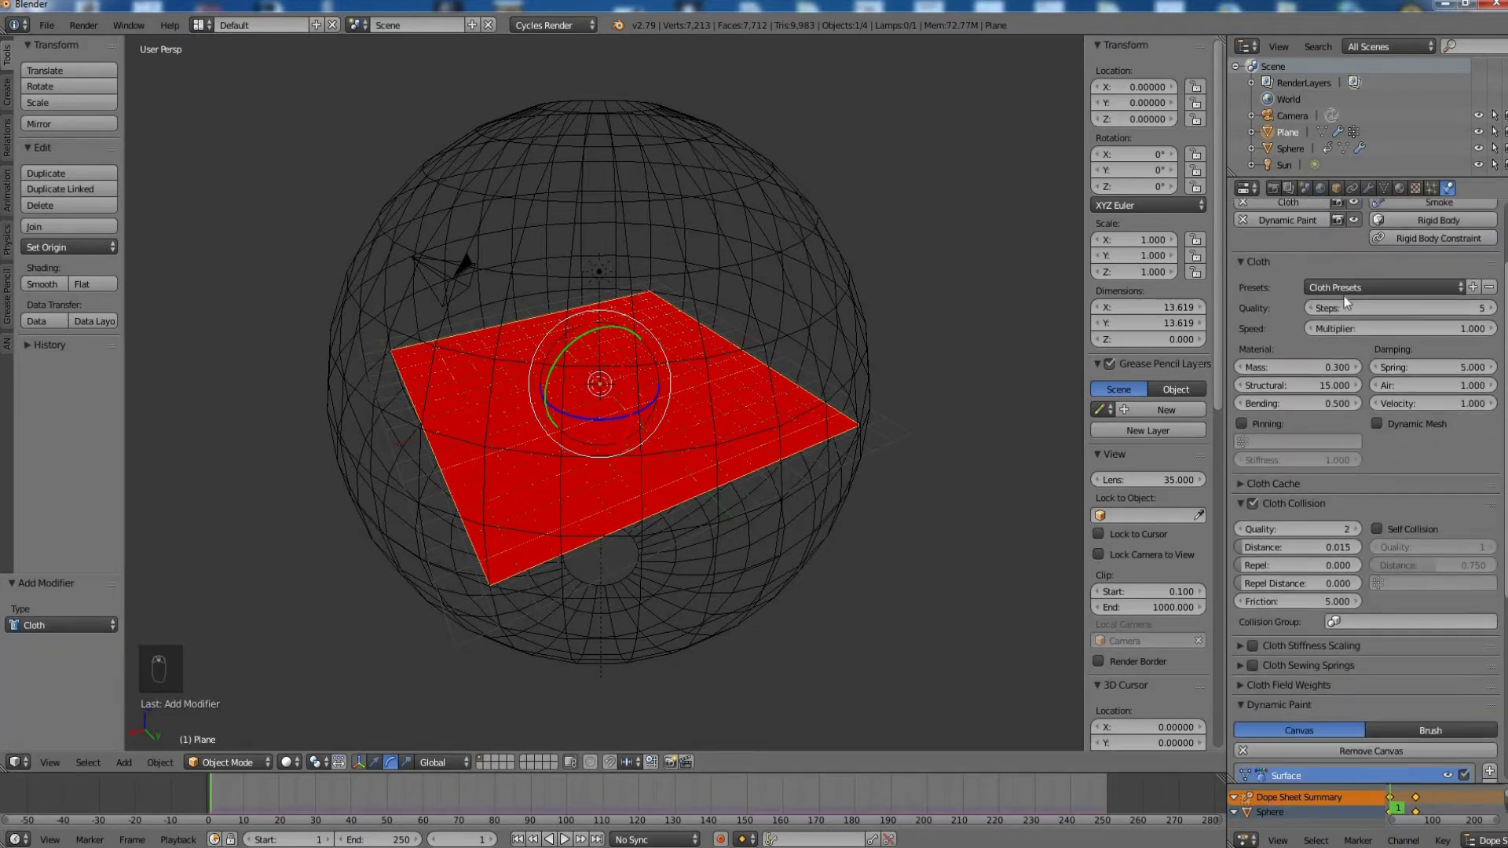
mouse_move(1272, 368)
left_mouse_down()
mouse_move(1335, 367)
mouse_move(1288, 366)
left_mouse_up()
left_click(1289, 366)
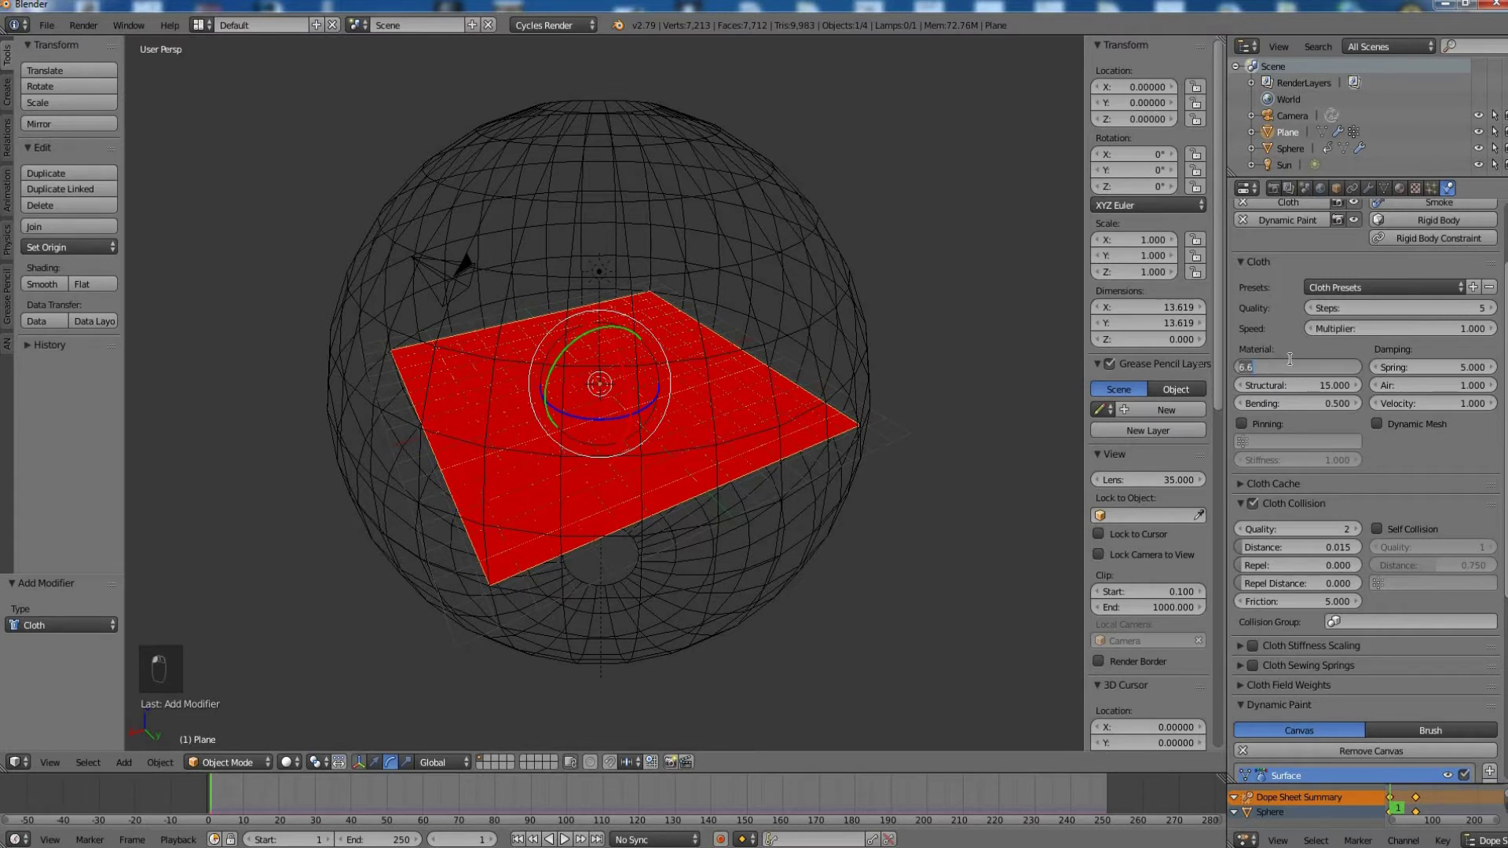
type("7")
key("Return")
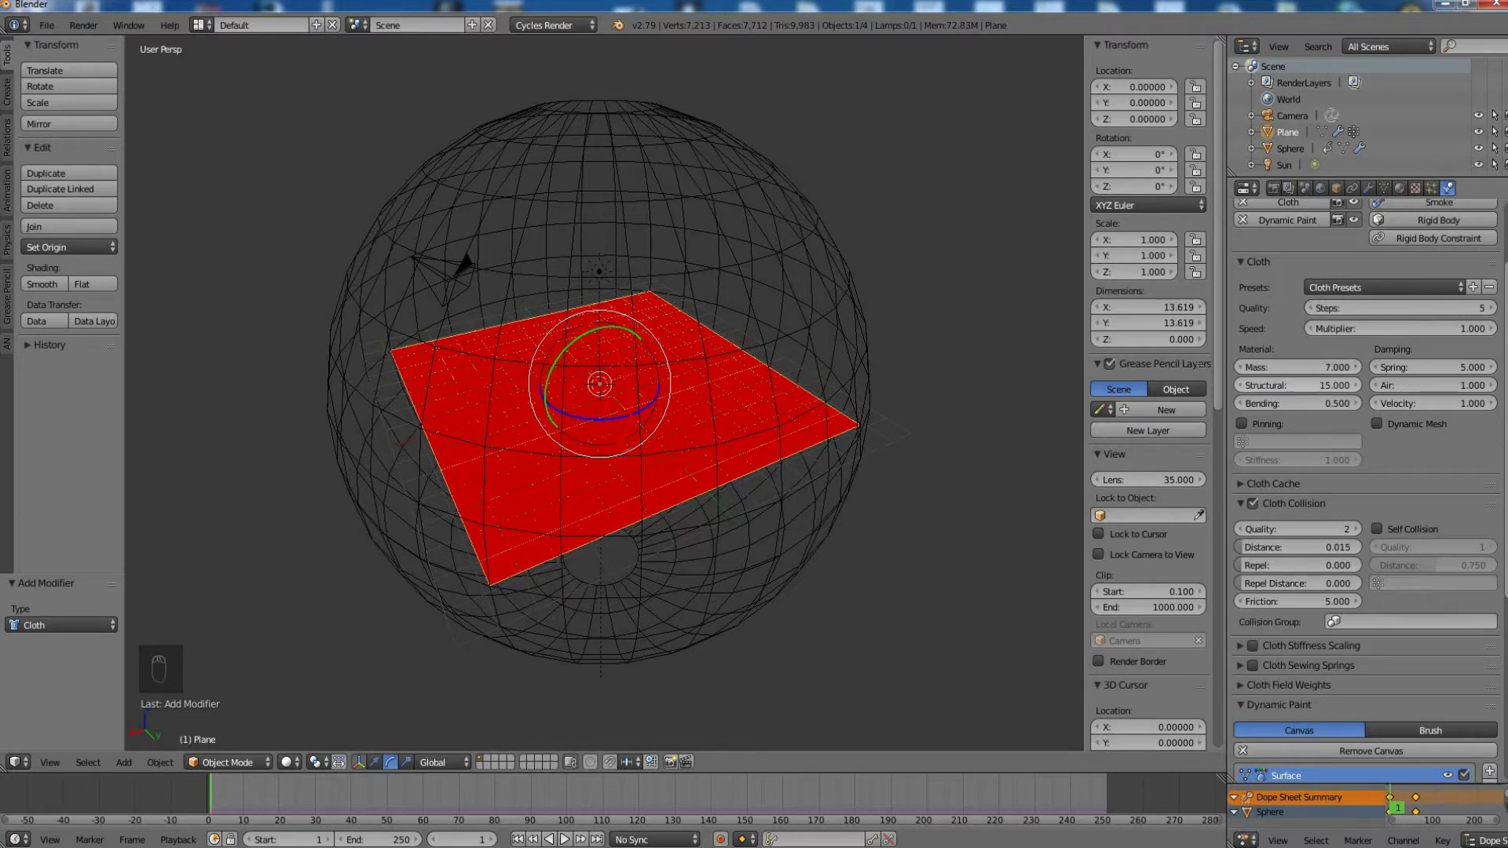
left_click_drag(1296, 384, 1325, 389)
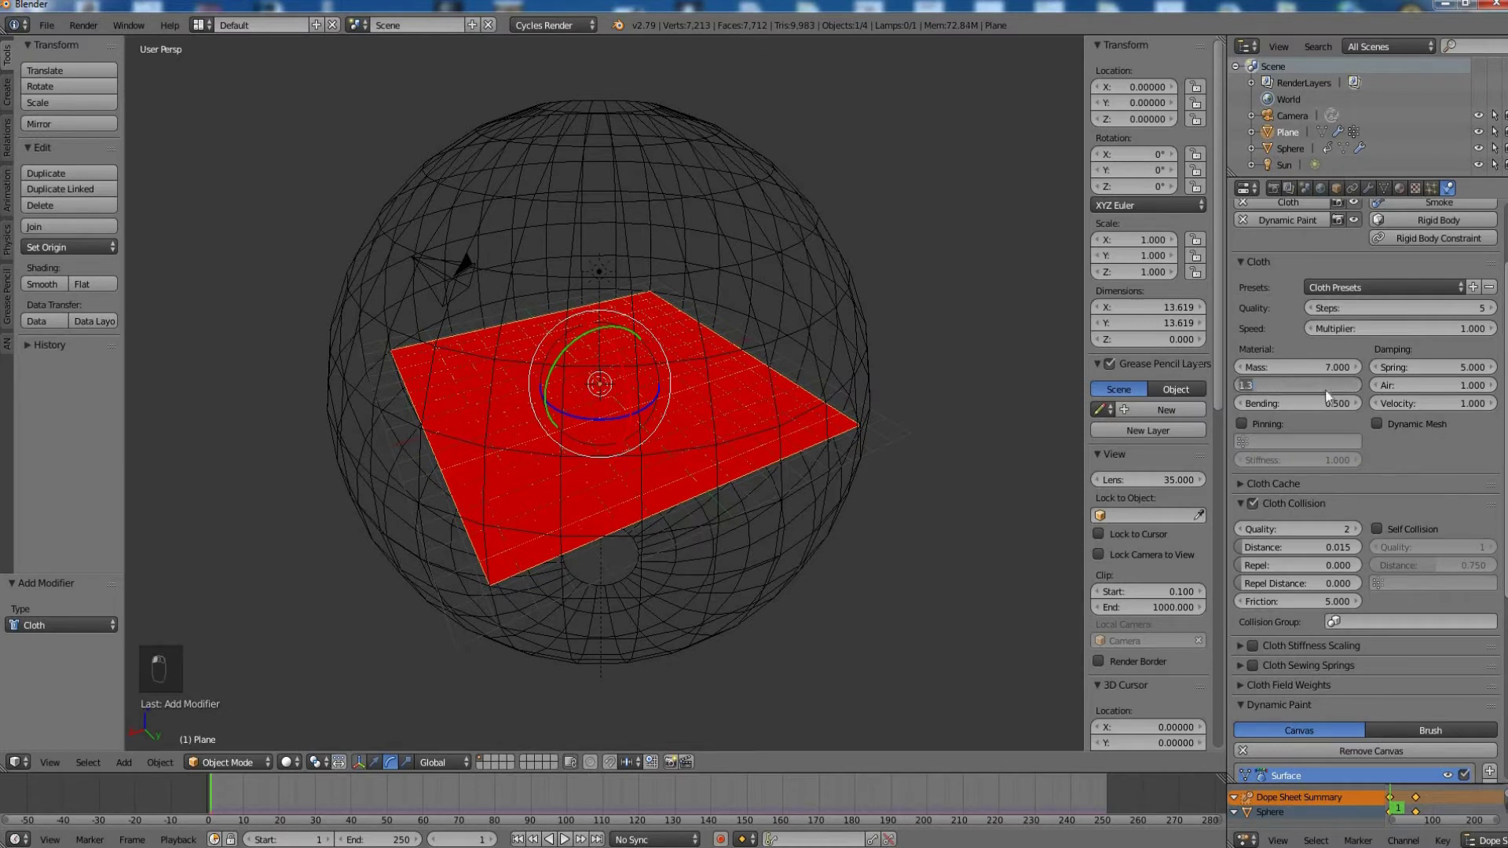
key("Escape")
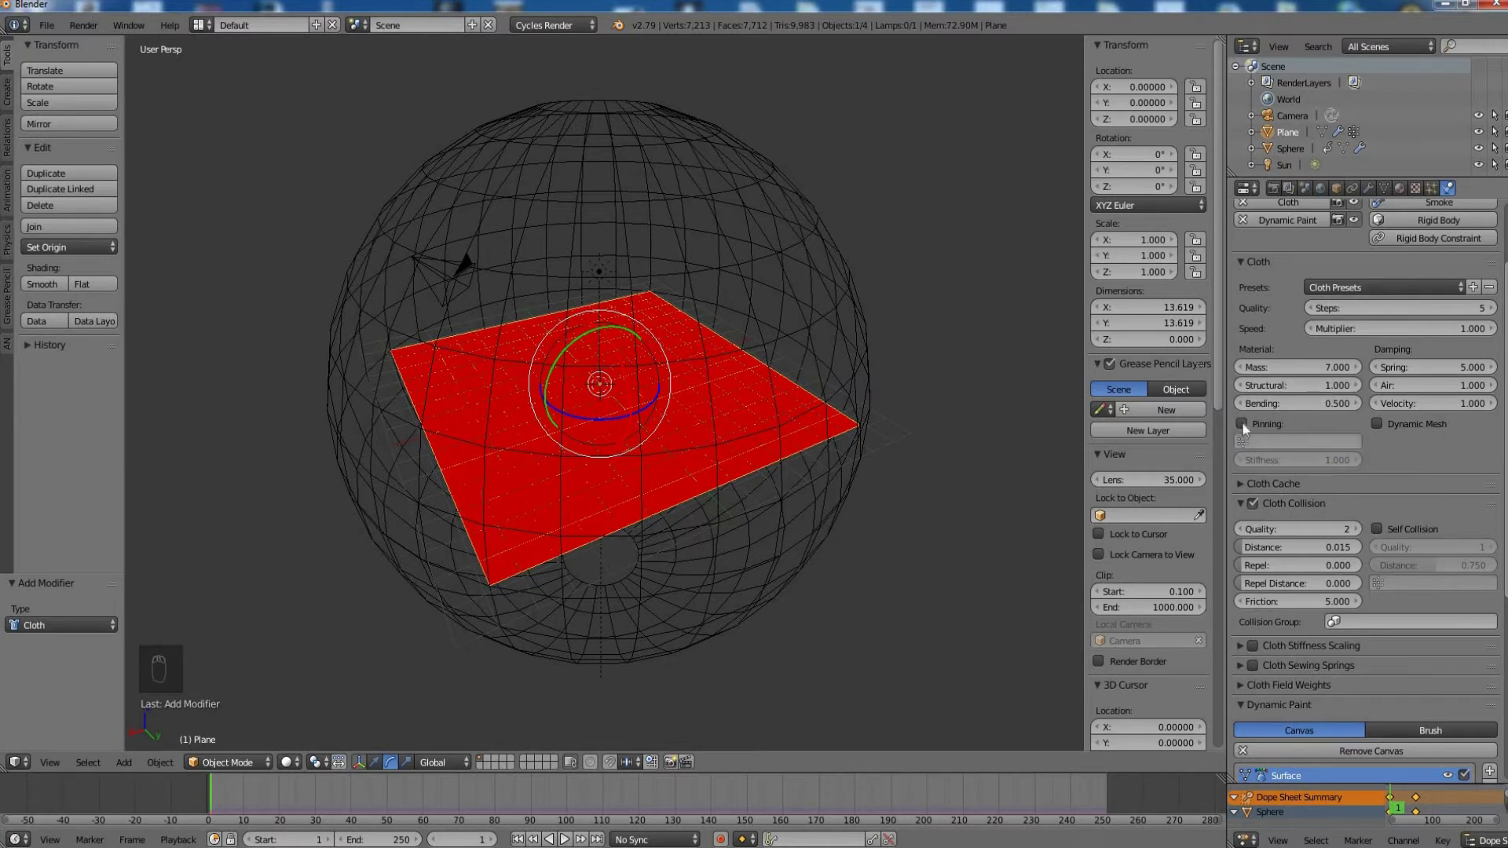
- Pin the cloth to the dp_weight group with pinning stiffness 0.100
left_click(1242, 423)
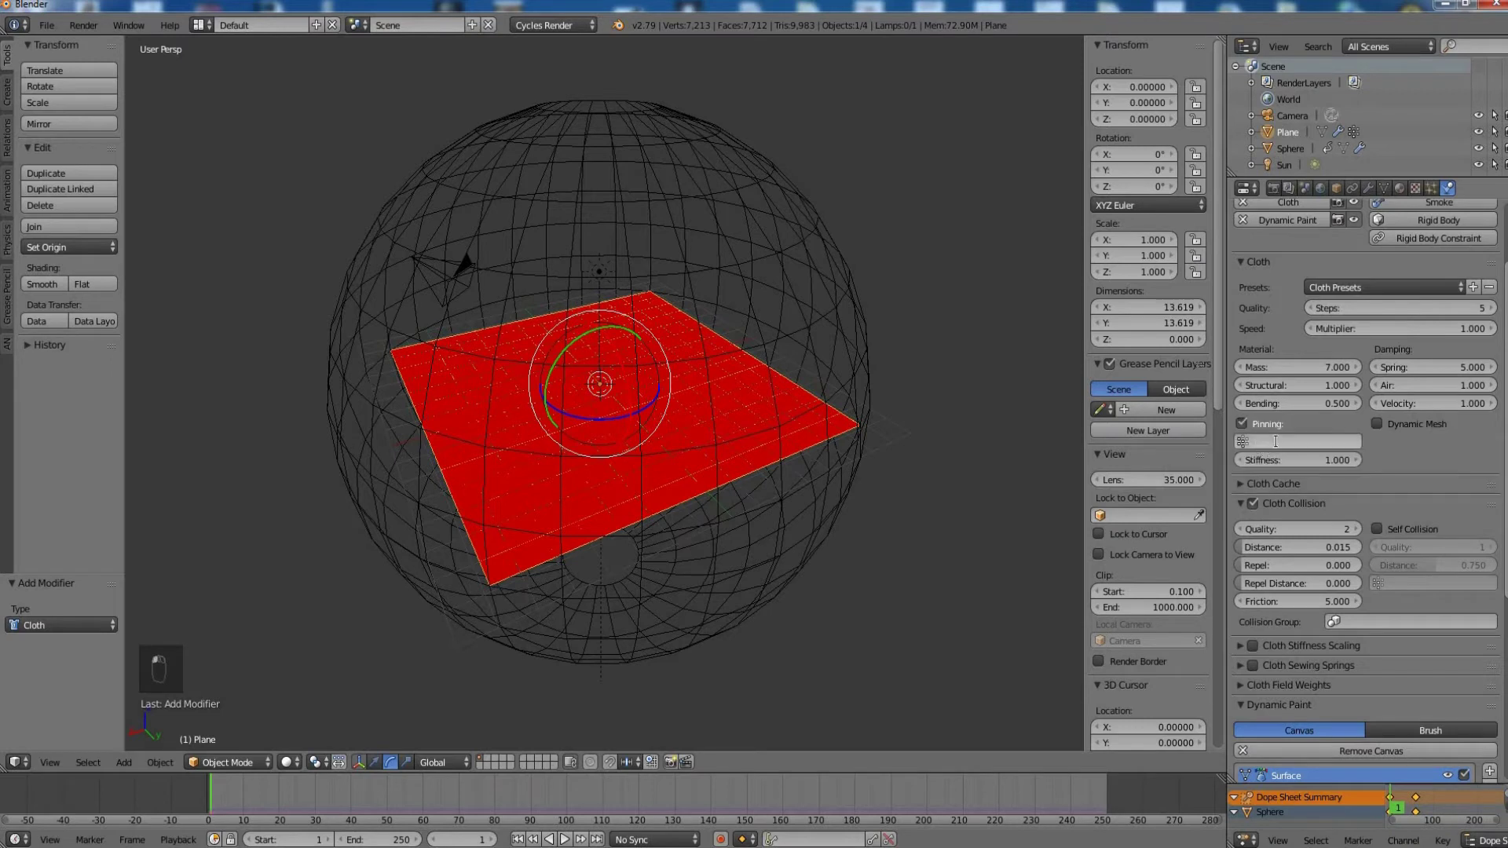
left_click(1274, 442)
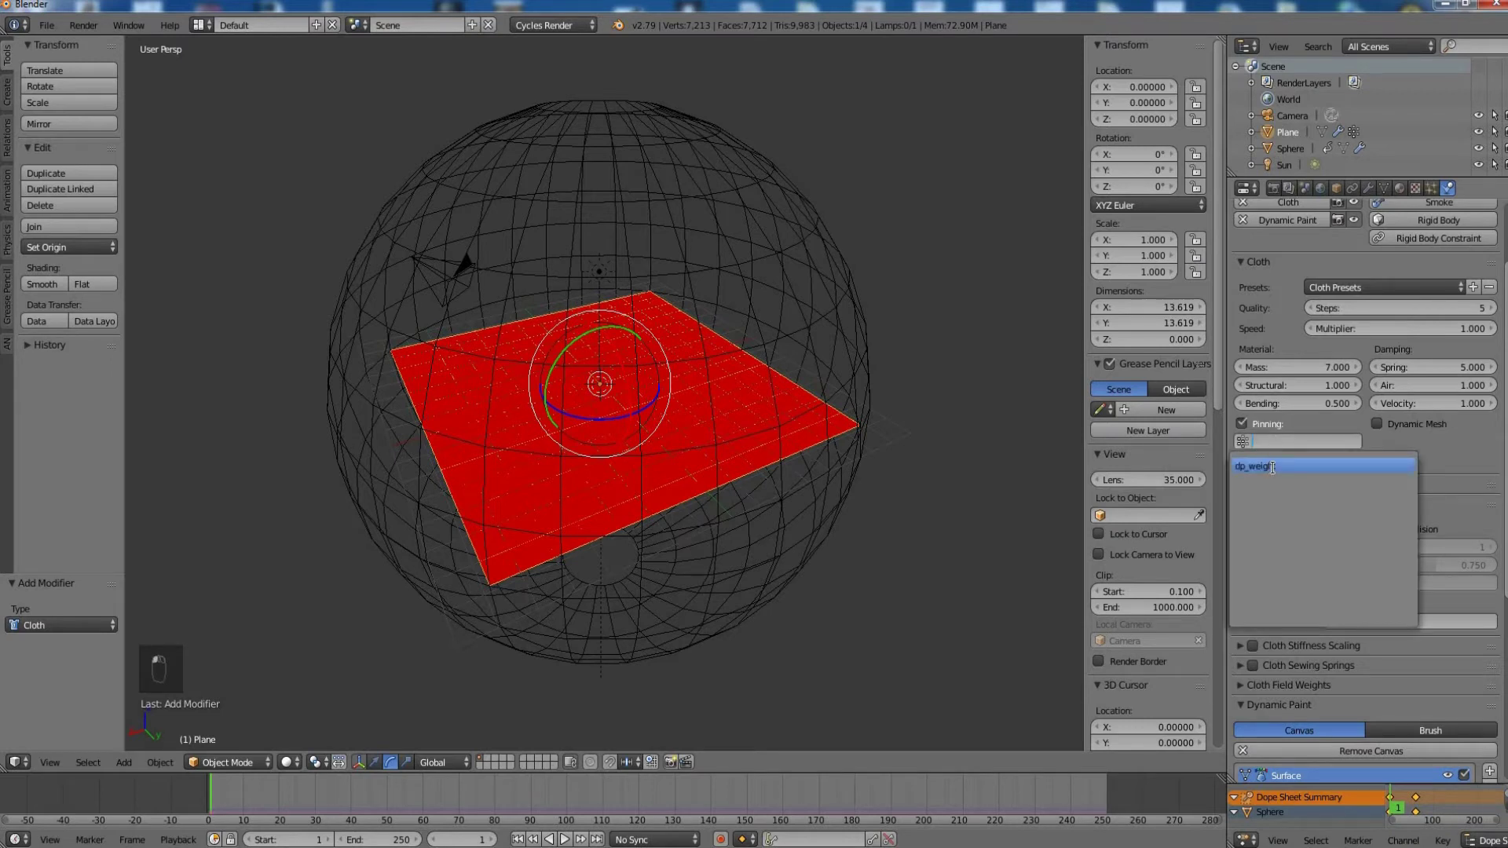
left_click(1272, 467)
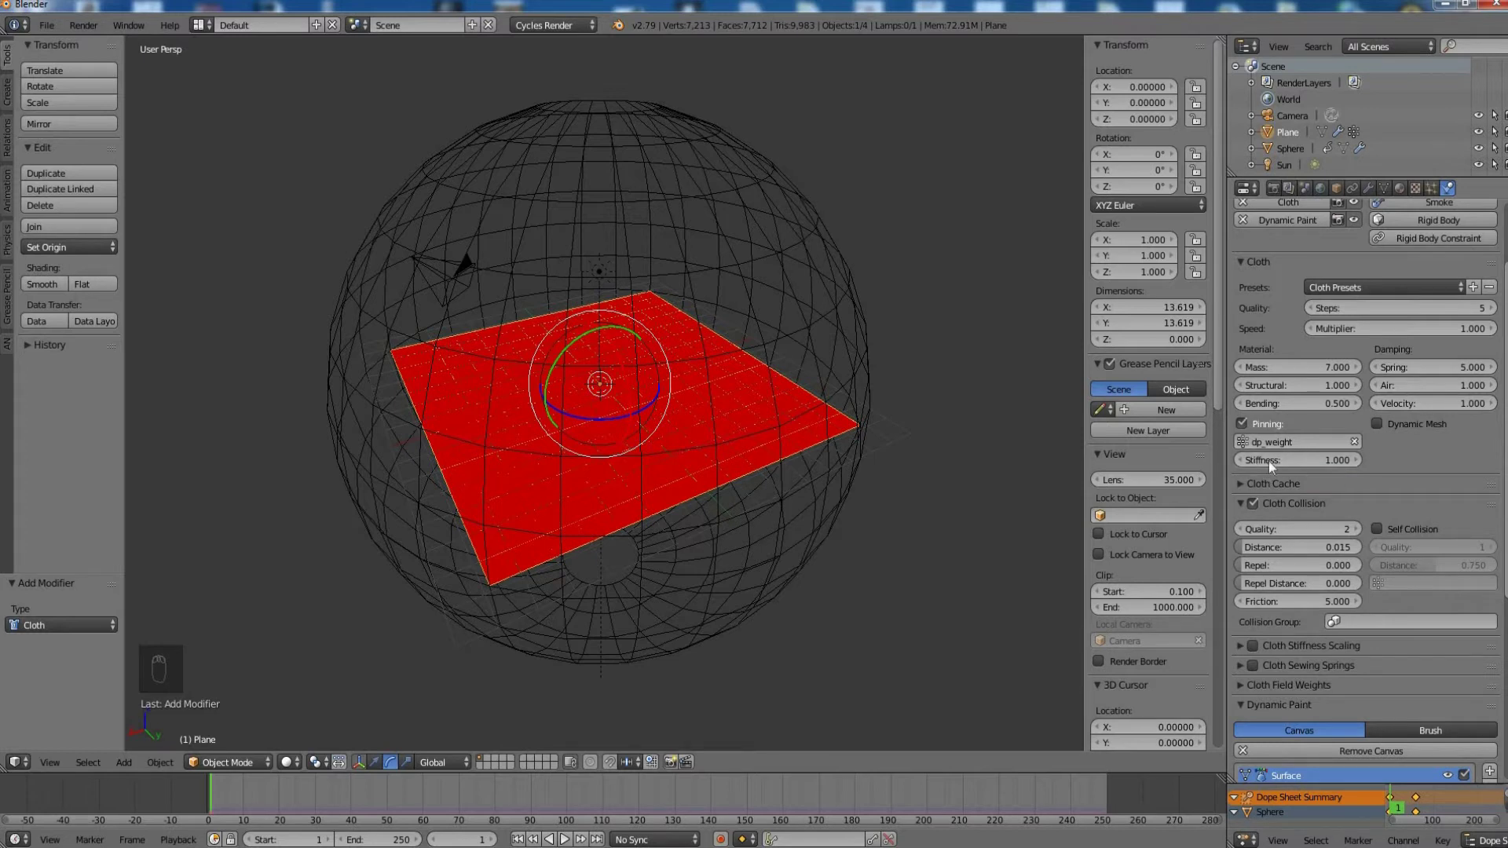
left_click(1354, 462)
- Set spring damping to 2 and enable cloth self collision
left_click_drag(1472, 369, 1437, 369)
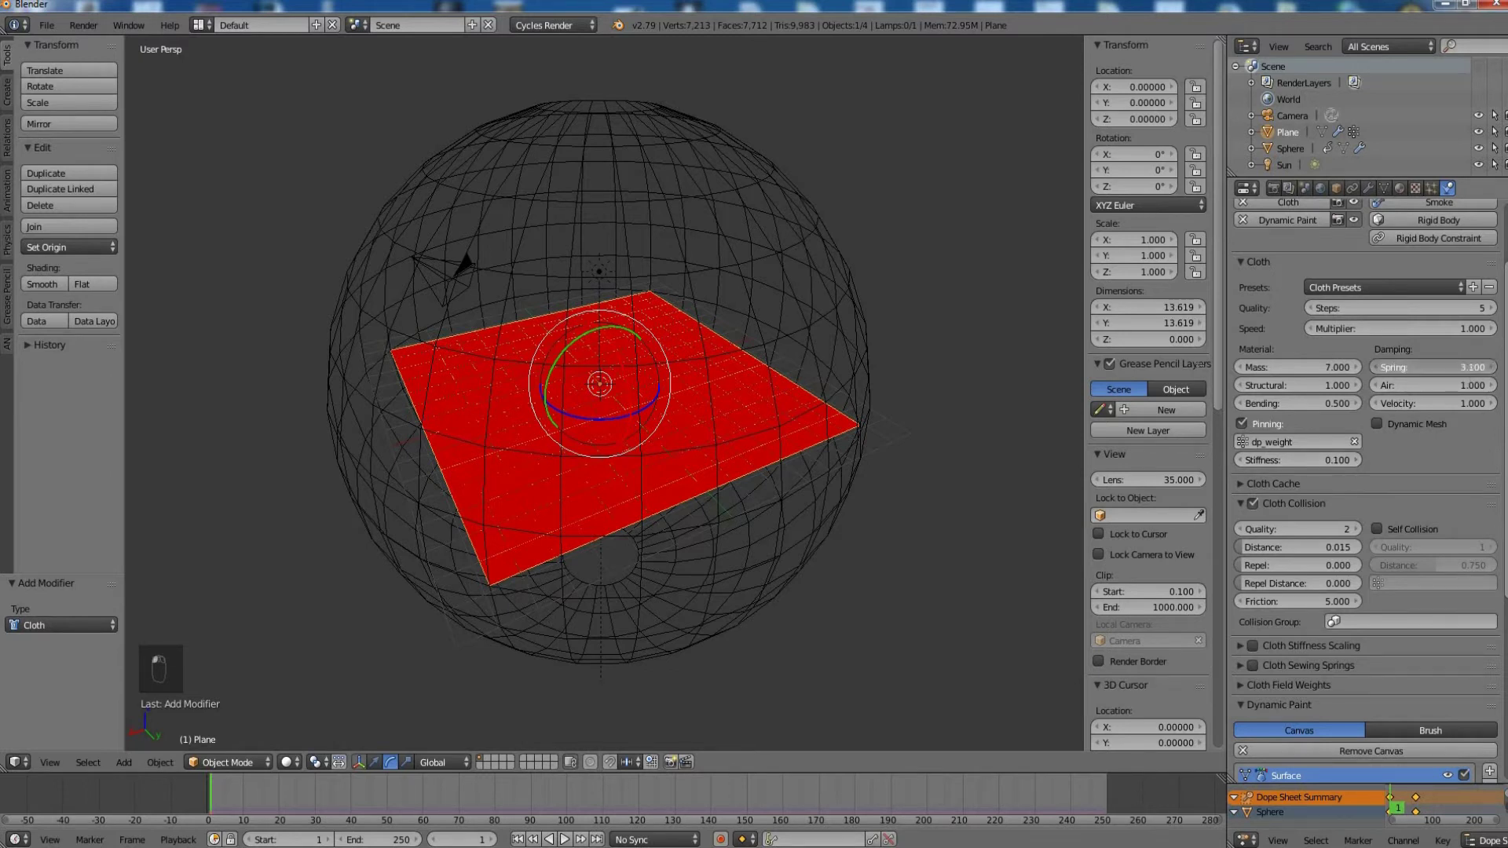
left_click(1472, 368)
type("2.2")
key("Return")
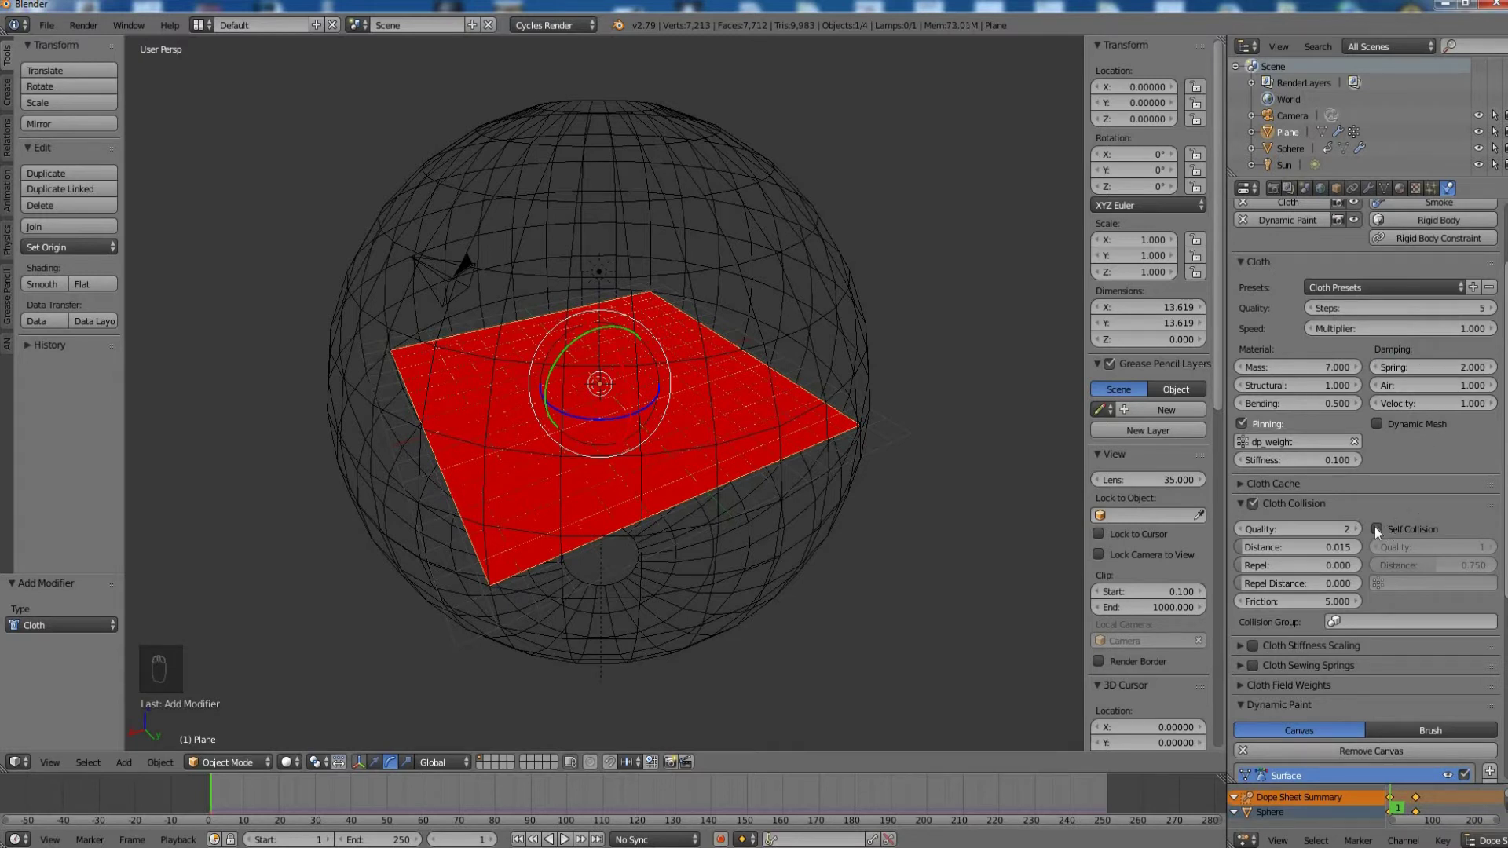
left_click(1411, 529)
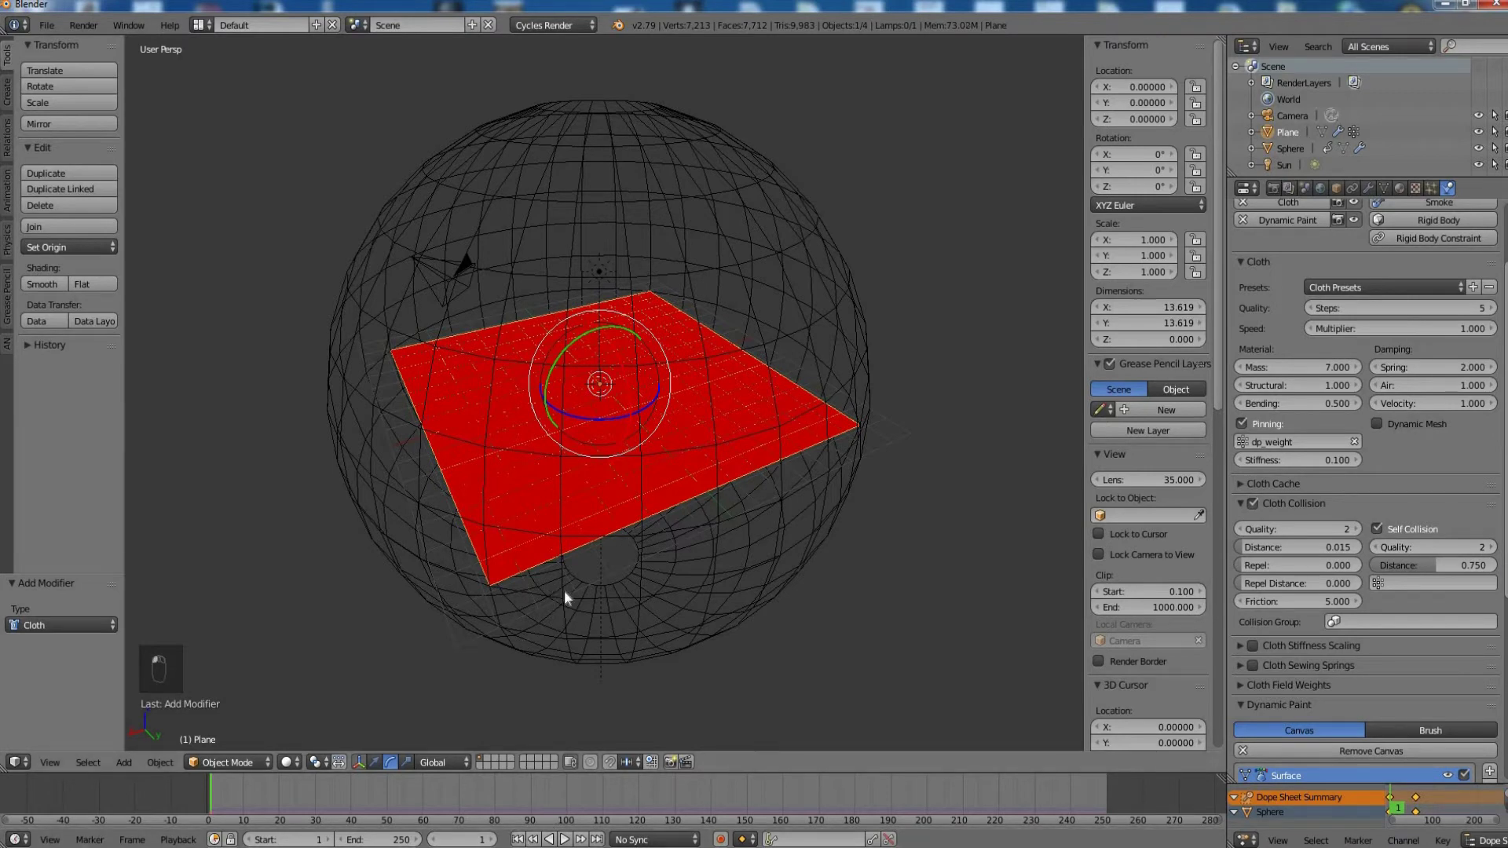
- Play the cloth simulation and stop it at frame 47 with the plane torn apart
key("alt+a")
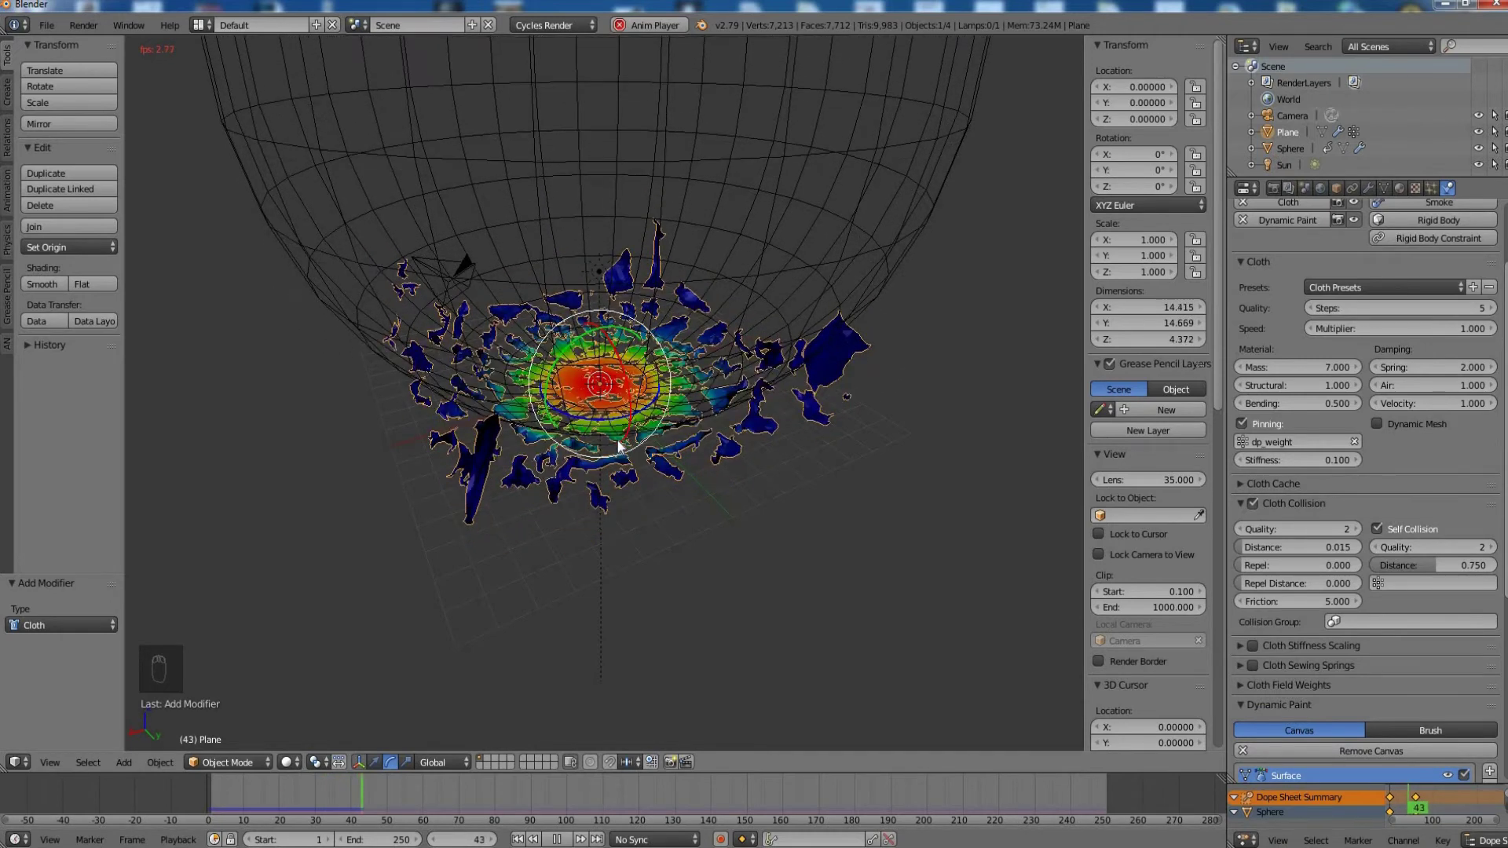
key("alt+a")
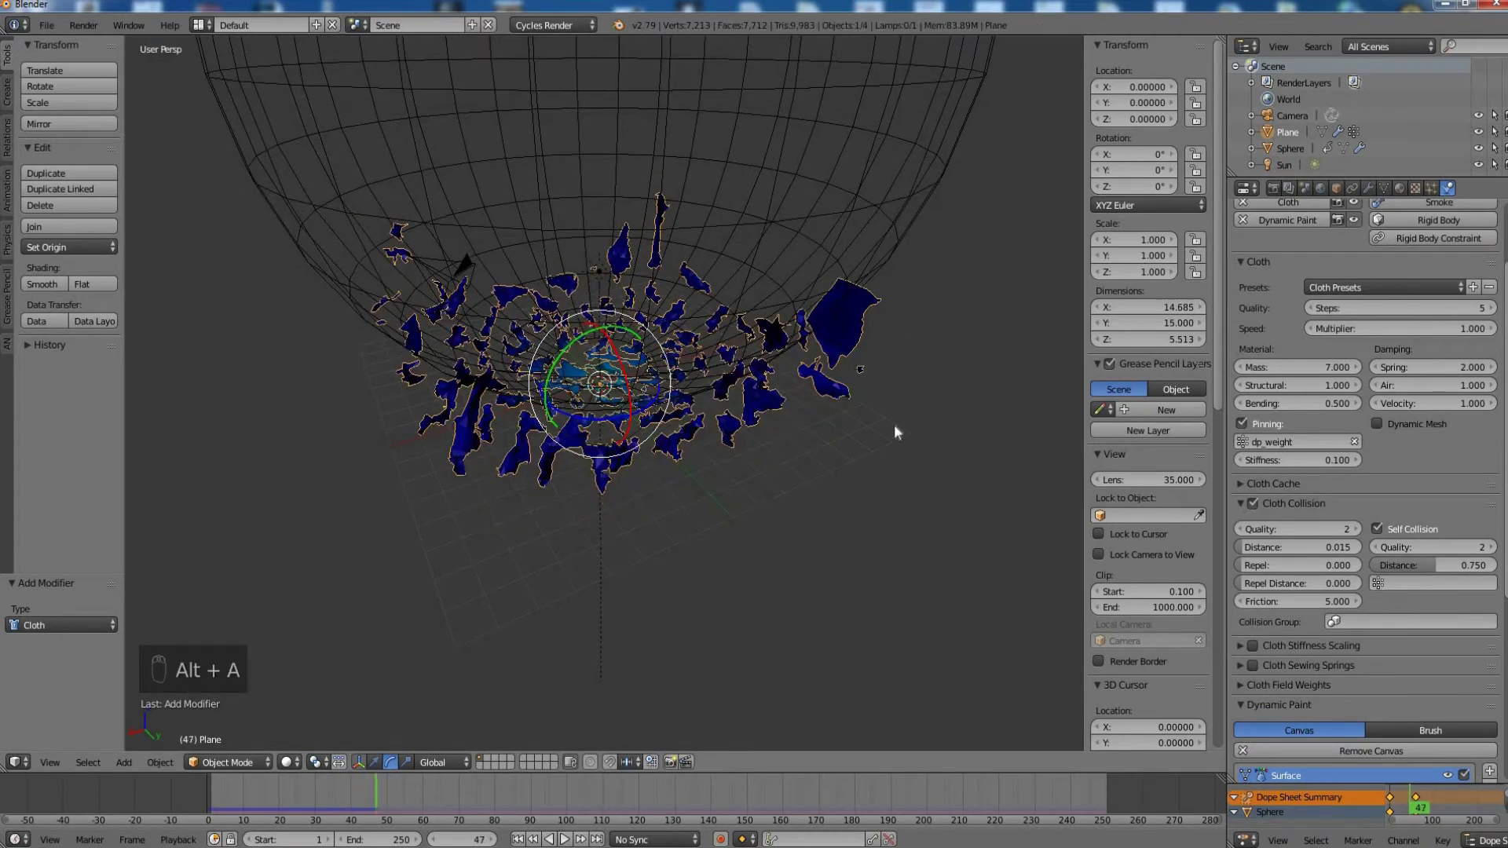
- Show Scene settings and shade the cloth pieces smooth, checking them in rendered view
left_click(1305, 189)
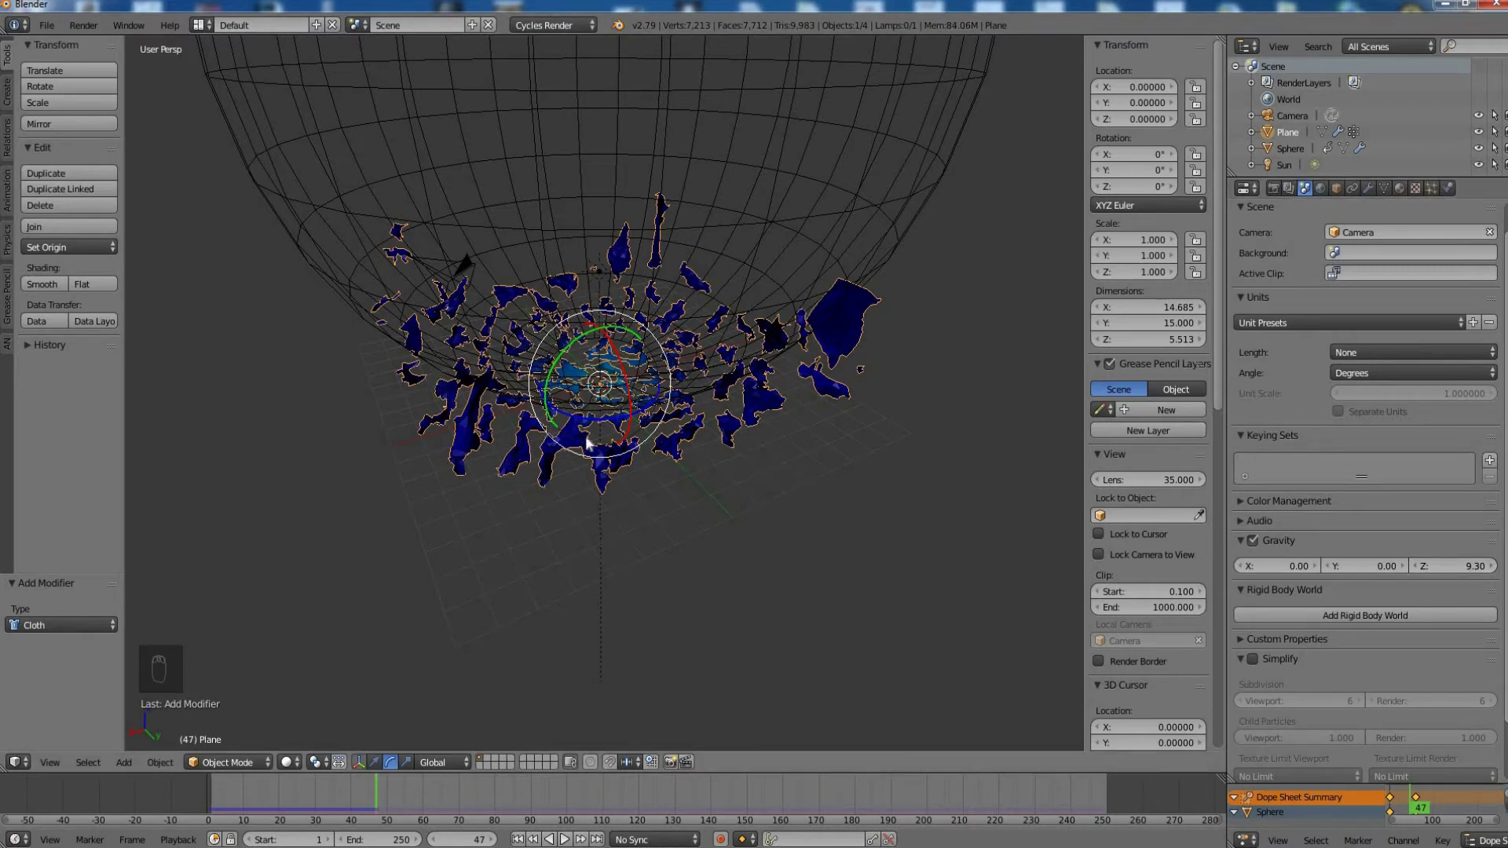
key("shift+z")
scroll(661, 487, "up", 2)
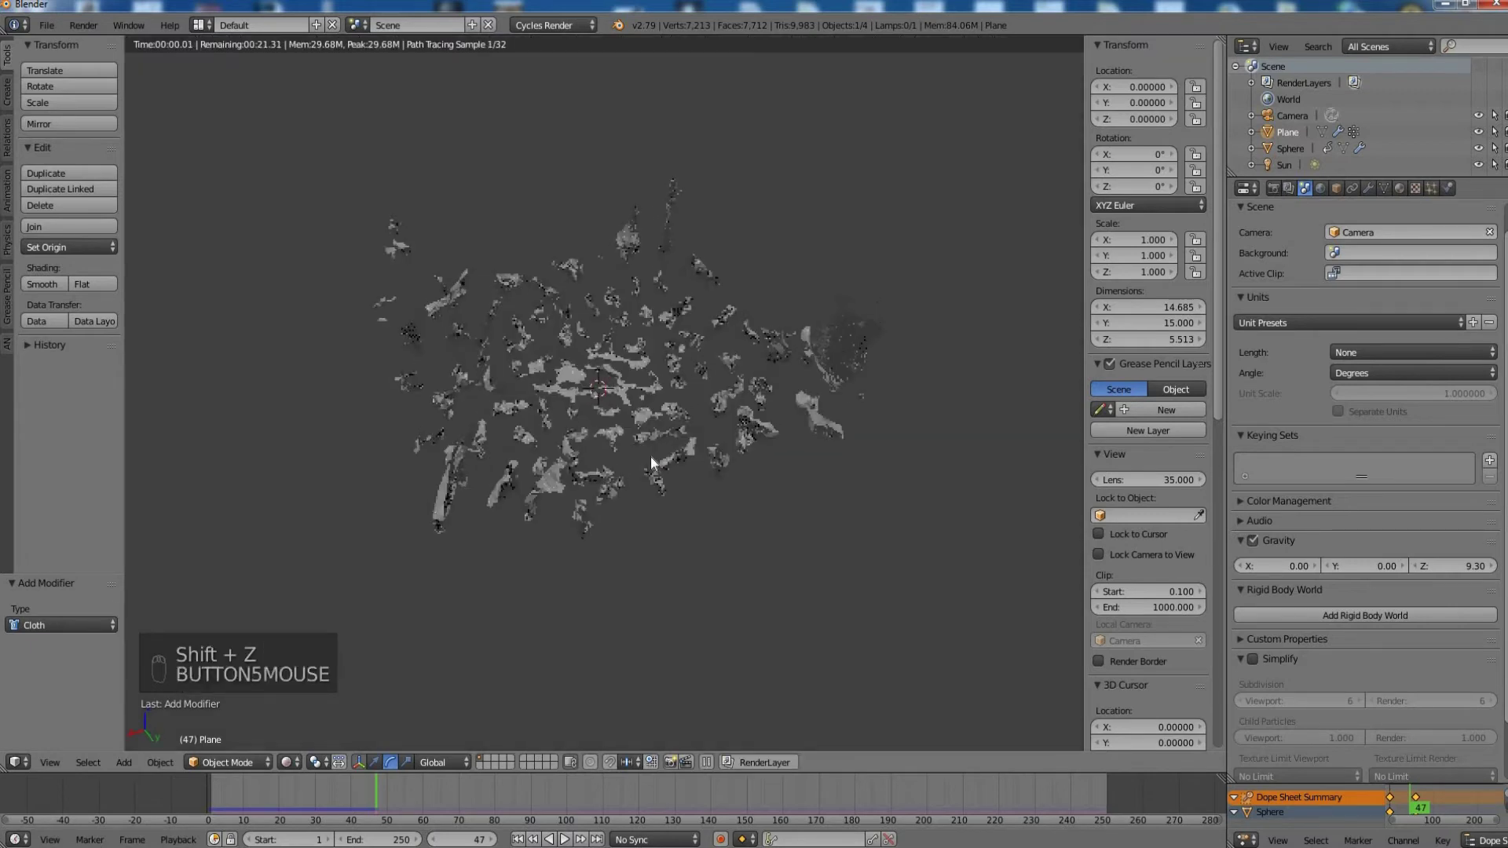
key("shift+z")
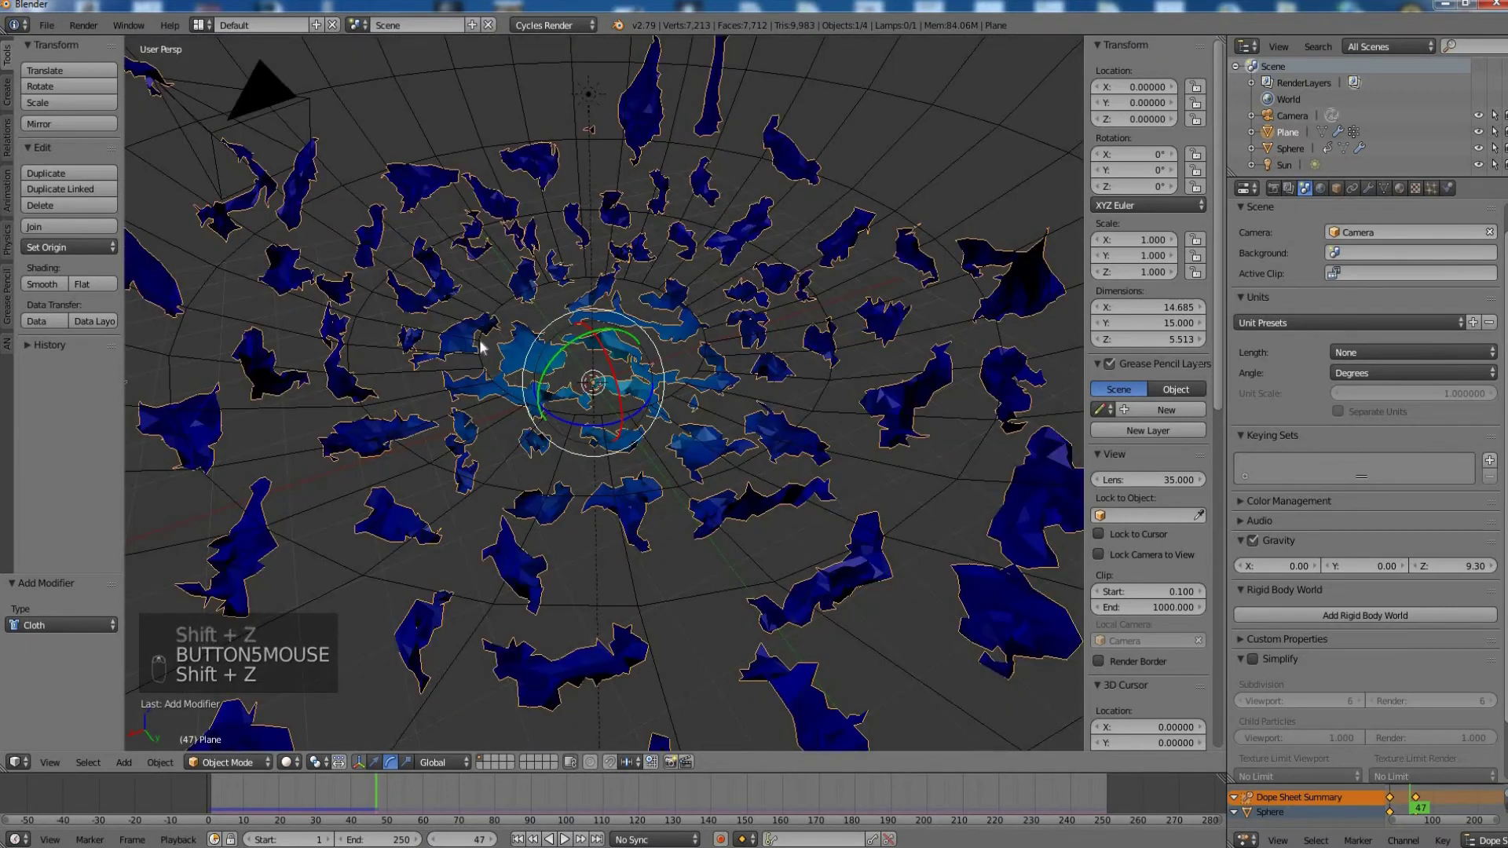
left_click(44, 283)
key("shift+z")
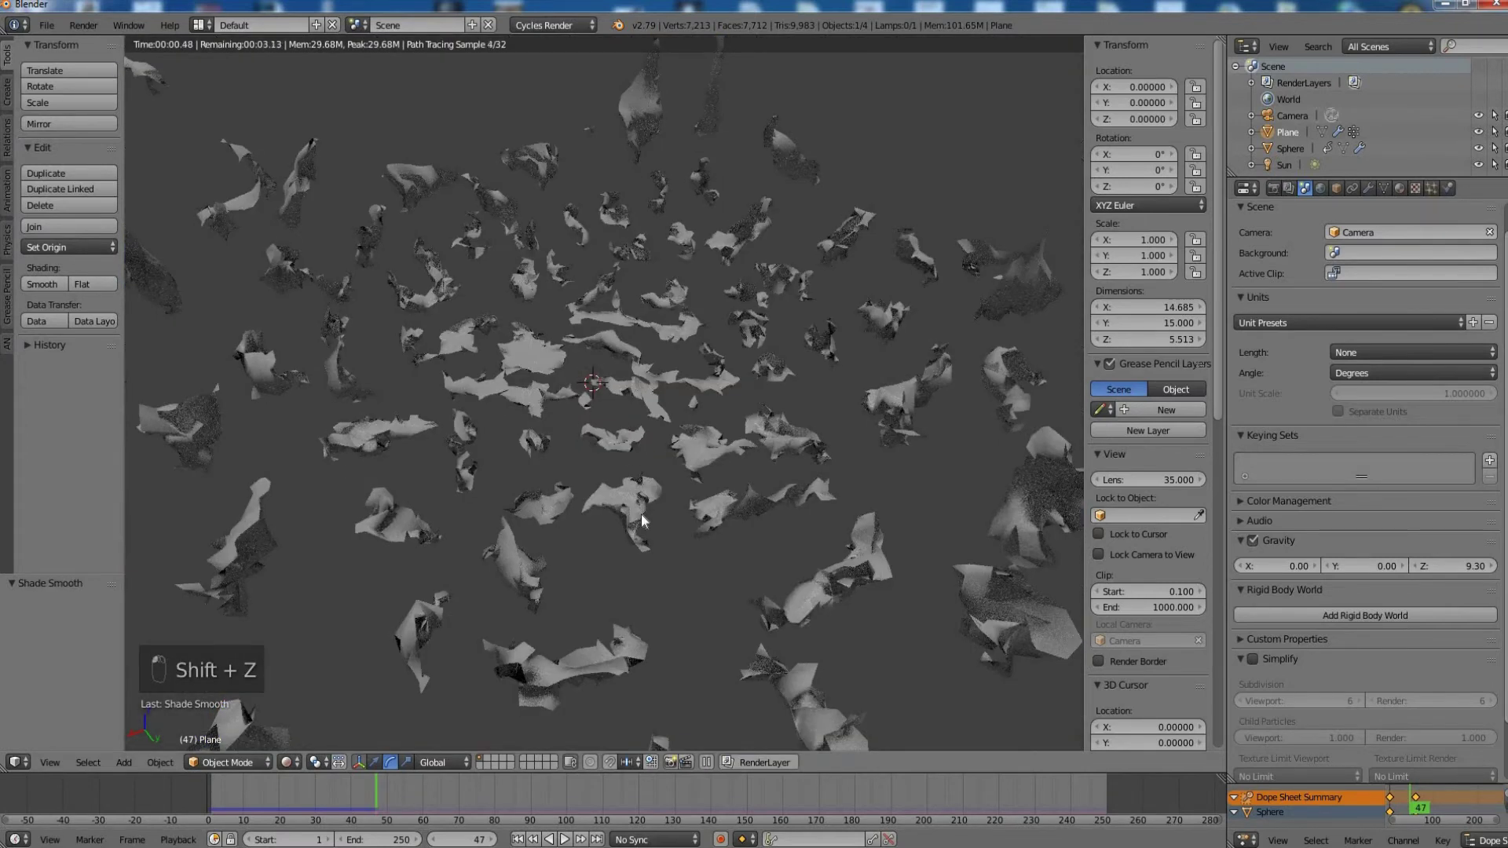
- Replay the shatter in rendered view, then return to solid shading at frame 1
left_click(305, 787)
key("alt+a")
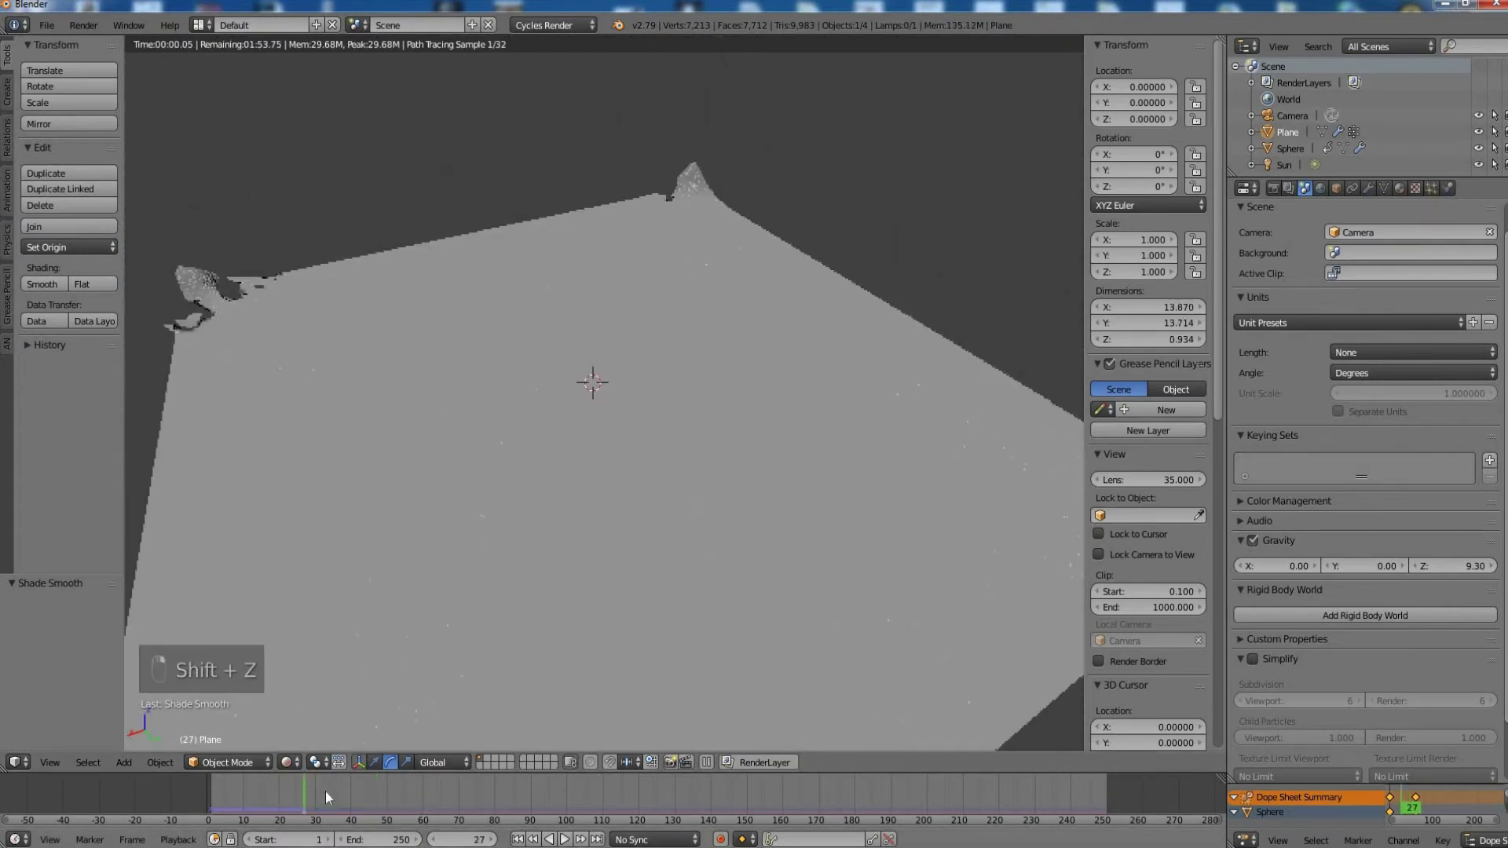
key("alt+a")
scroll(615, 527, "down", 5)
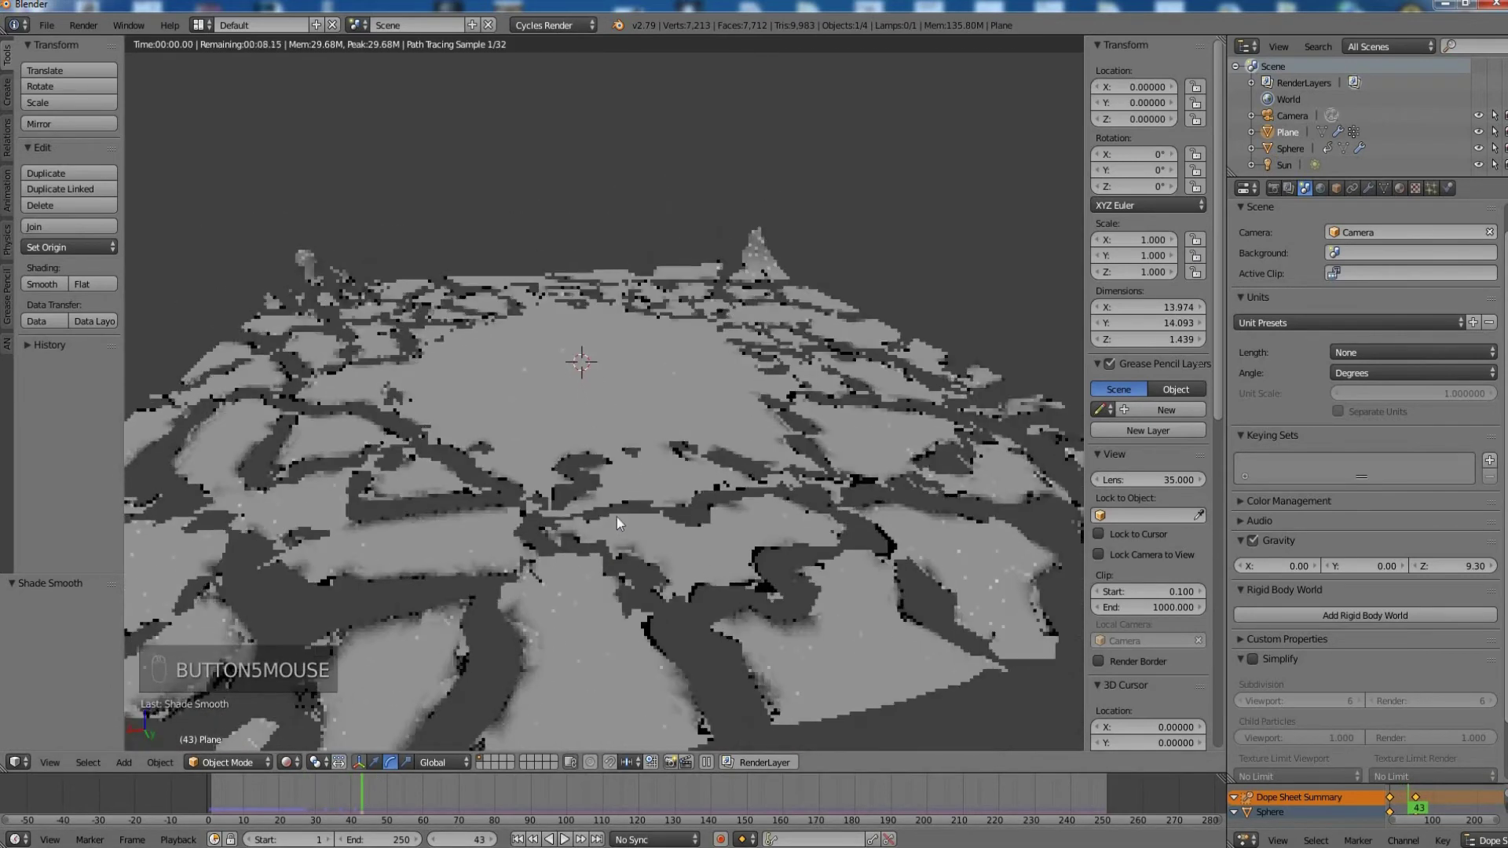
key("shift+z")
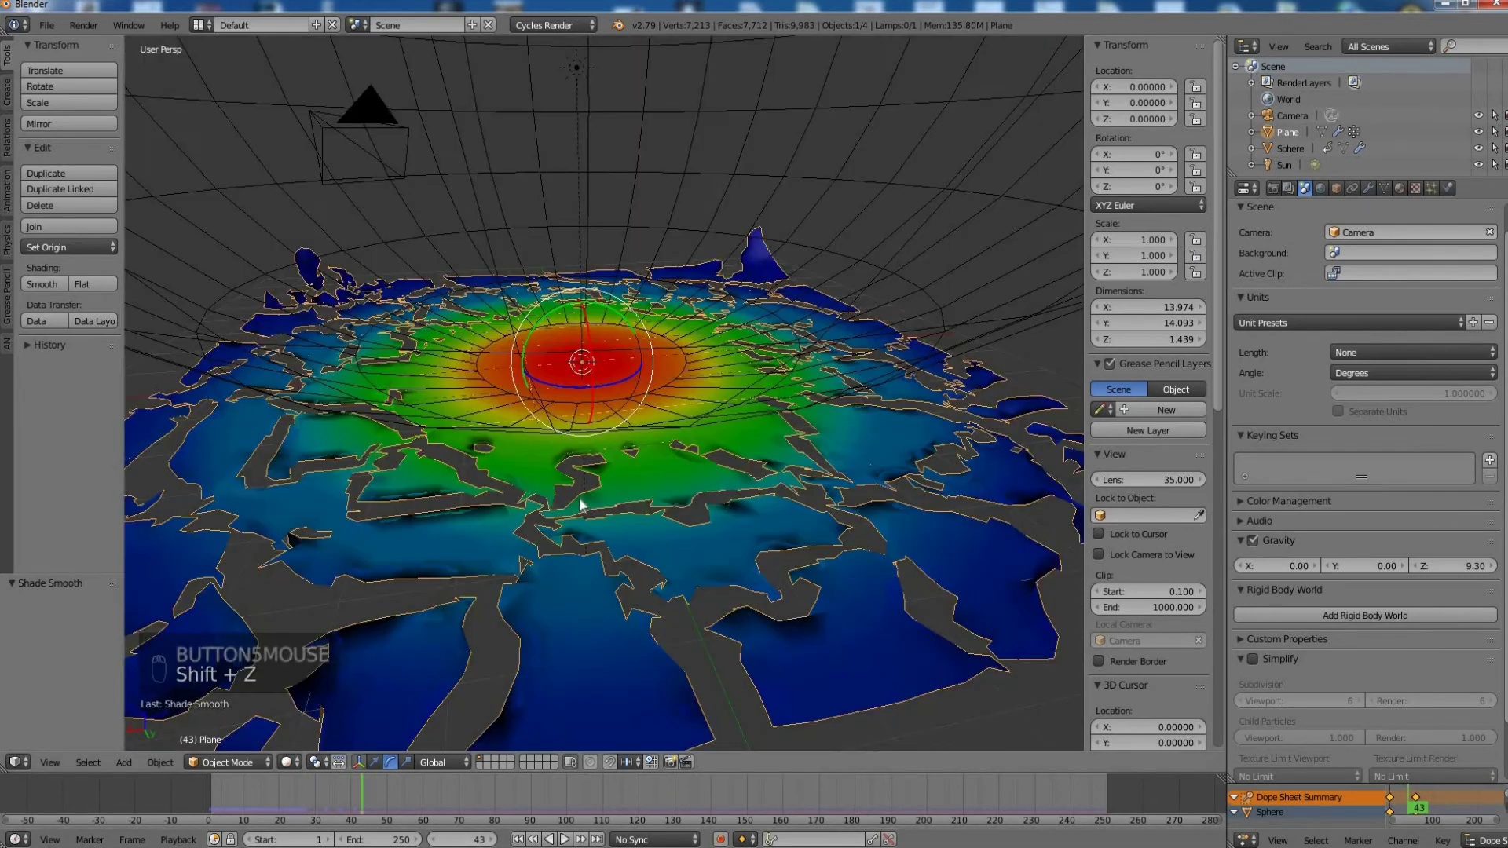
key("shift+Left")
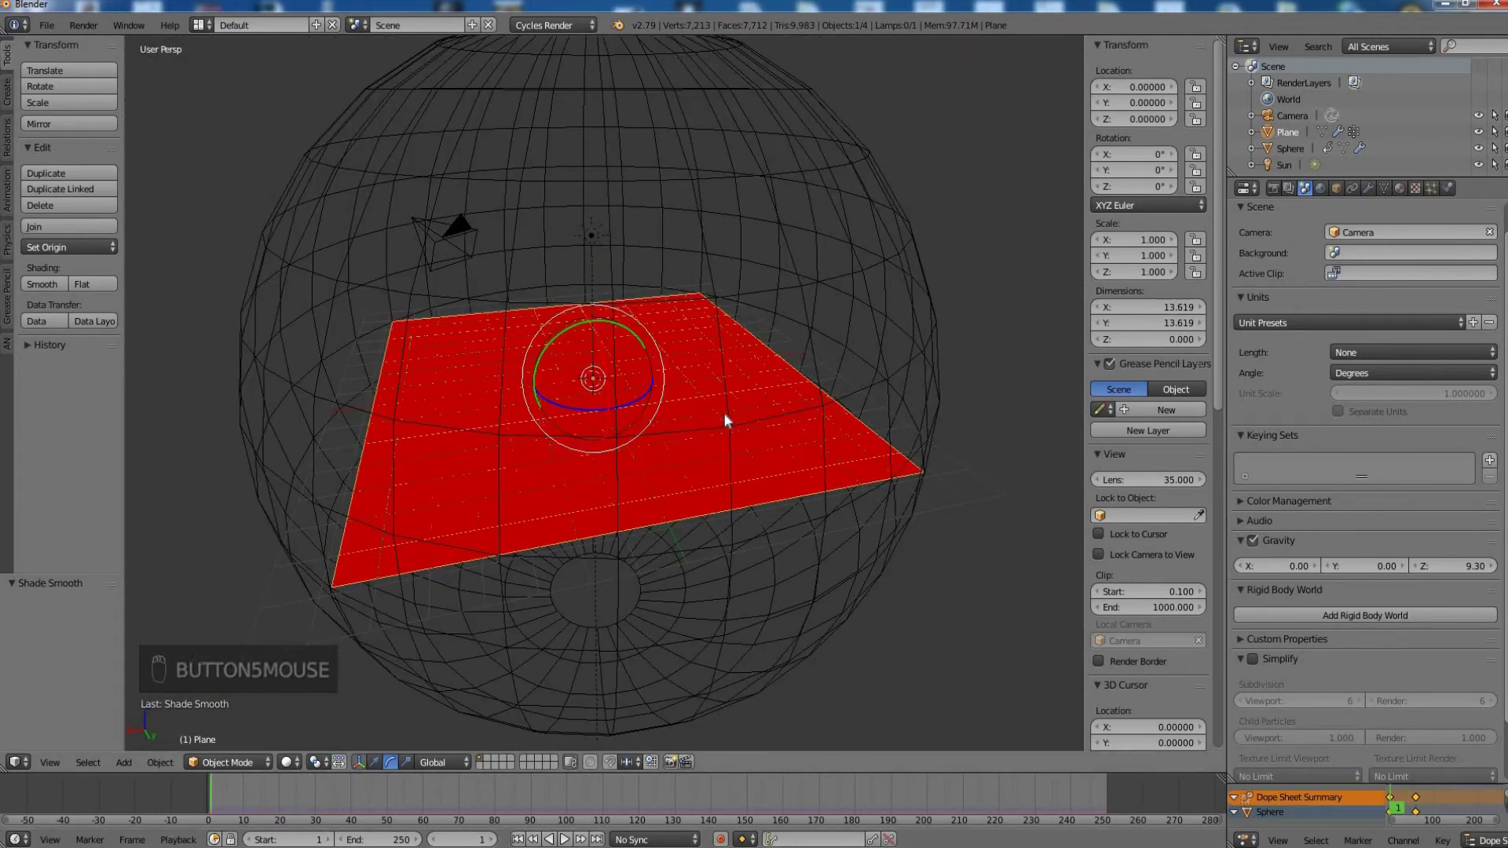
- Add a new plane, raise it above the red plane and scale it up to 5.509
key("shift+a")
mouse_move(723, 414)
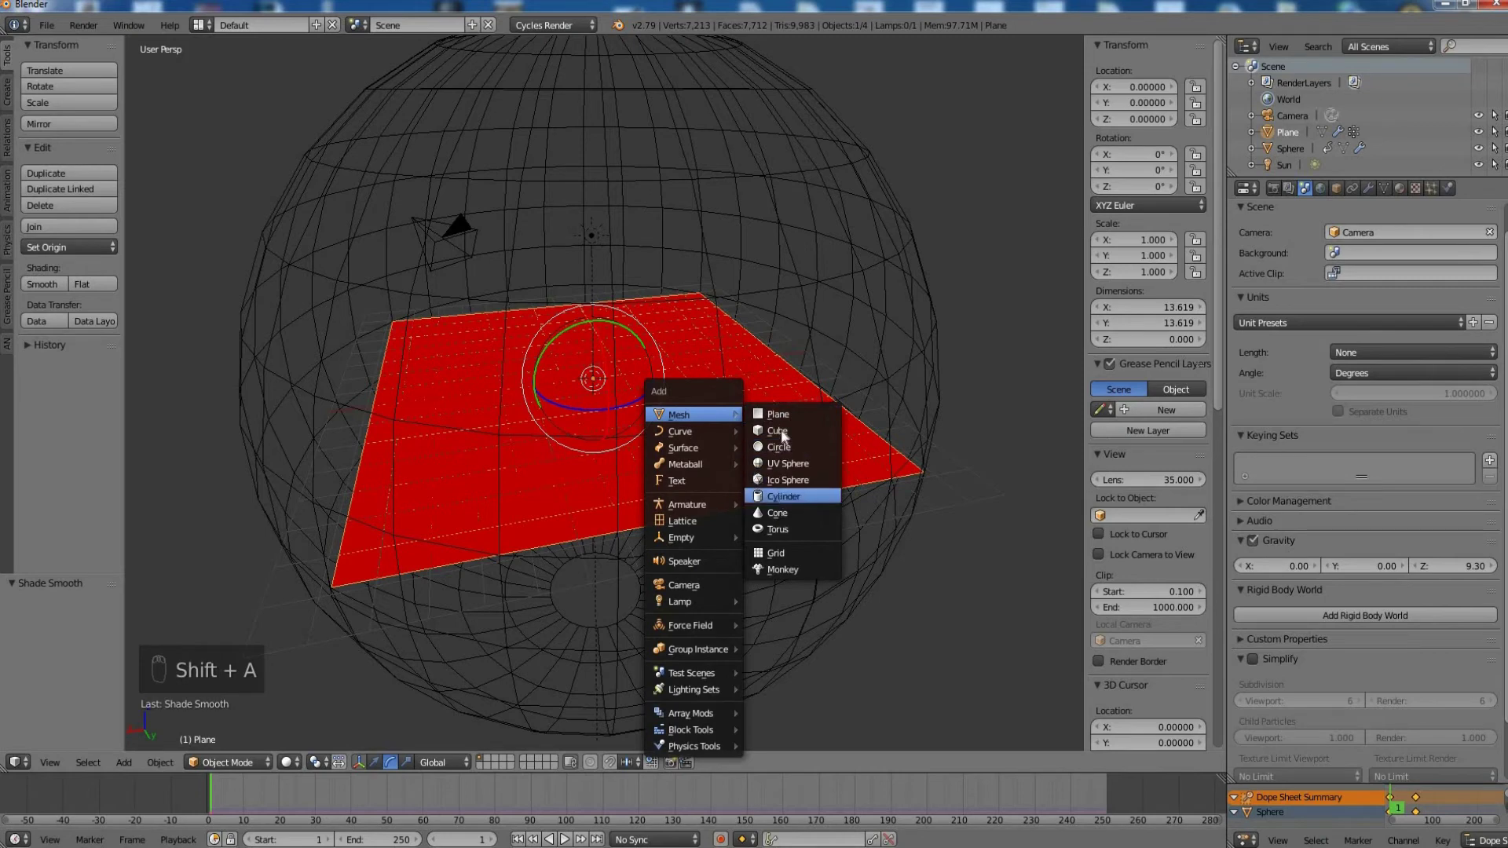
left_click(777, 413)
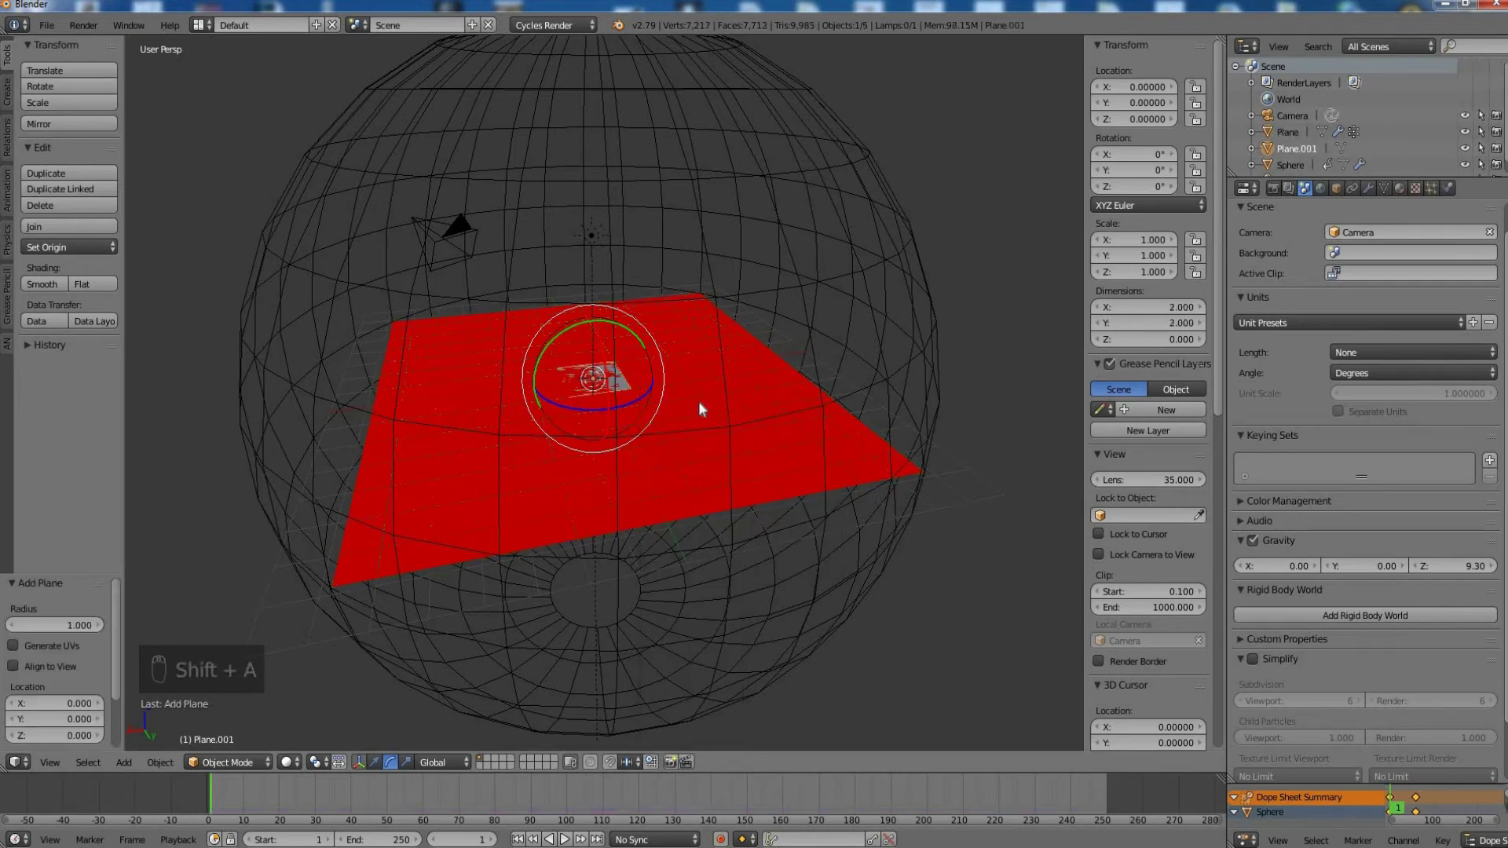
key("g")
key("z")
left_click(588, 262)
key("s")
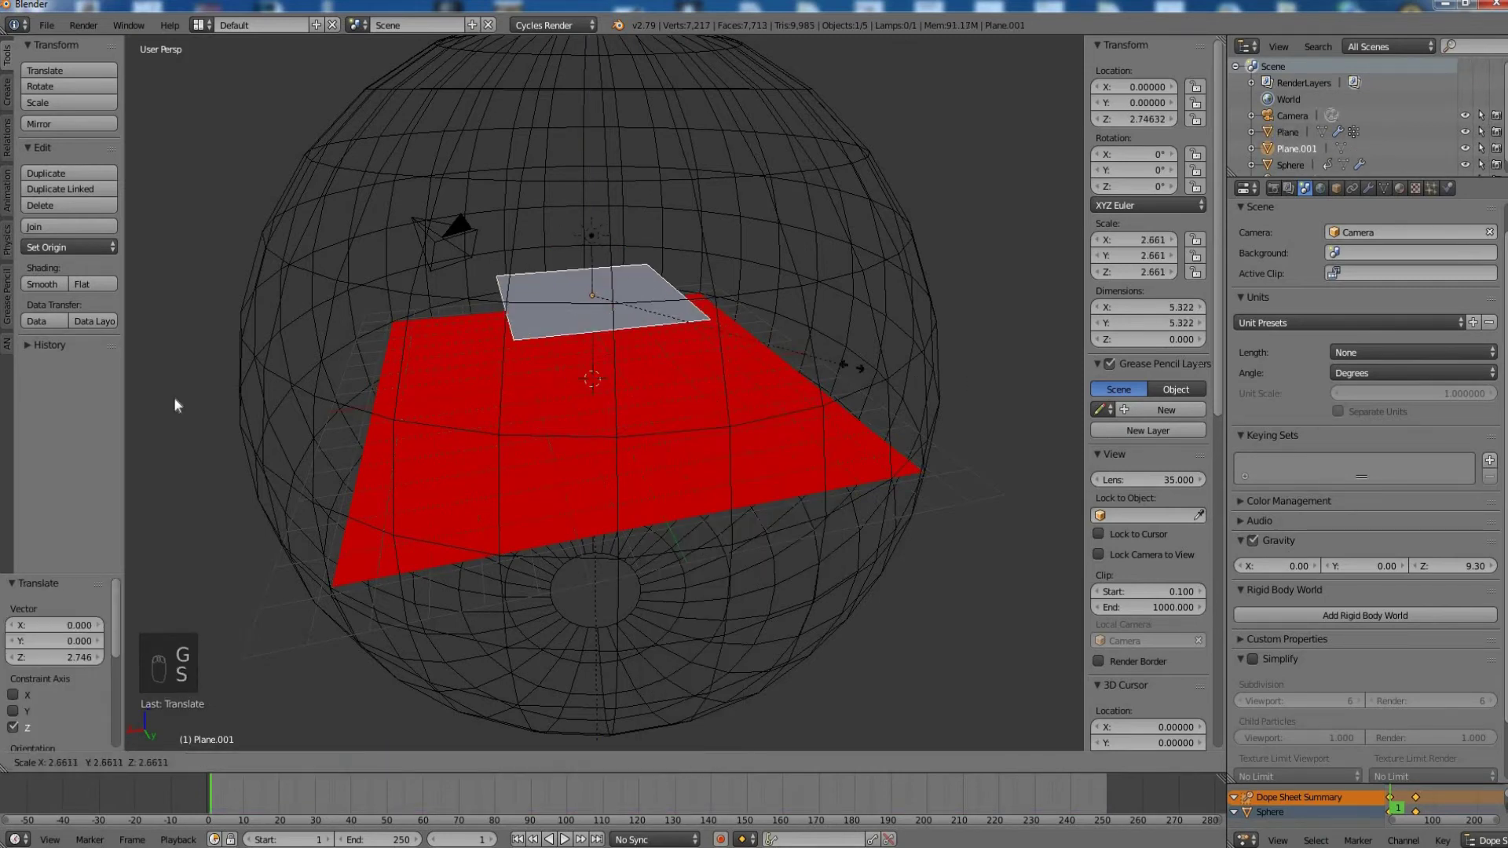
left_click(185, 400)
- Apply the upper plane's rotation and scale, and subdivide its mesh with 5 cuts
key("ctrl+a")
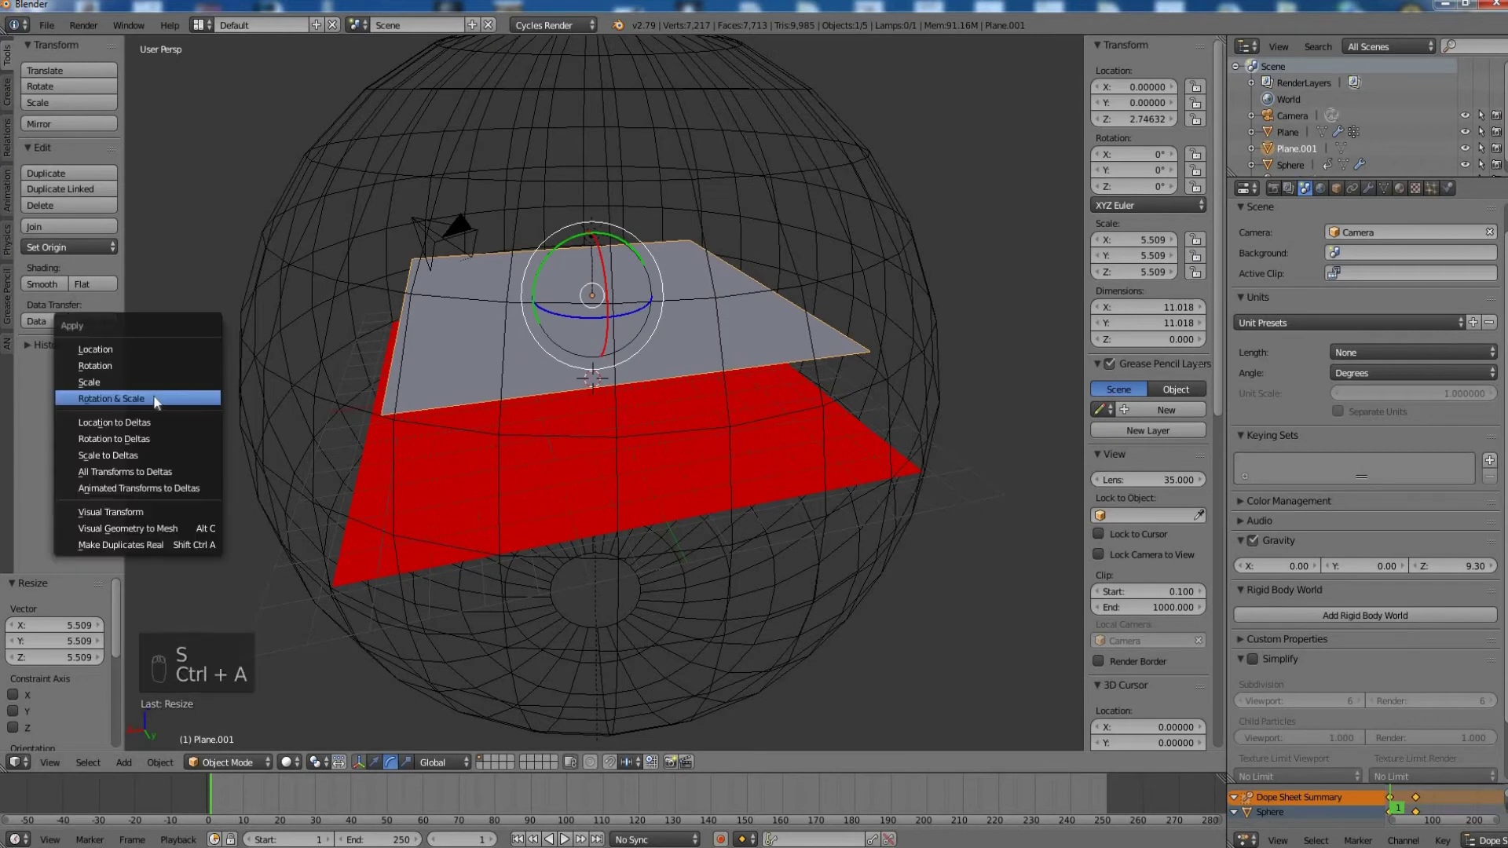
left_click(149, 399)
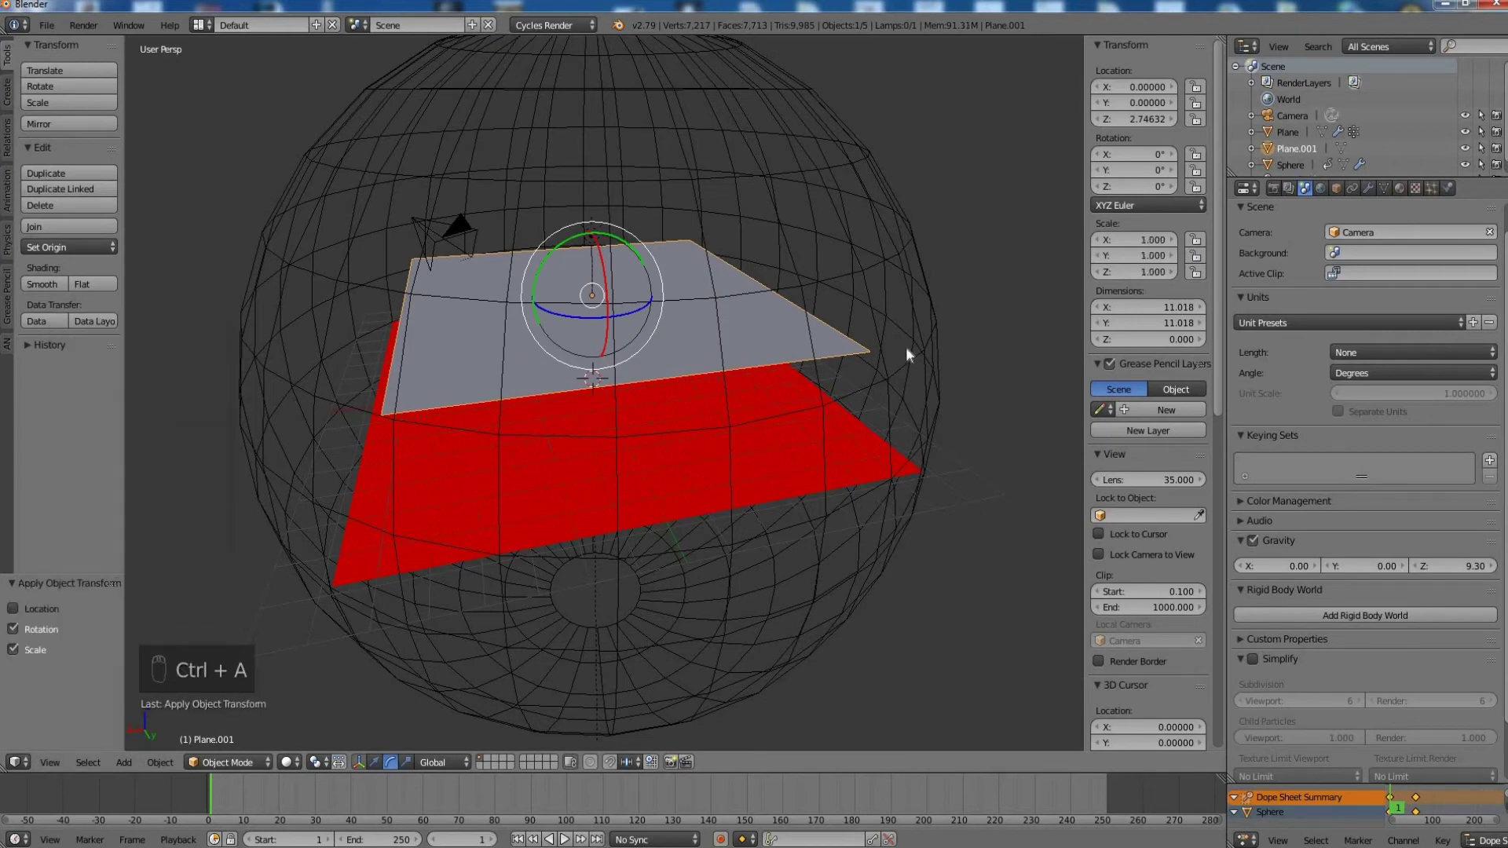
key("Tab")
key("w")
left_click(828, 336)
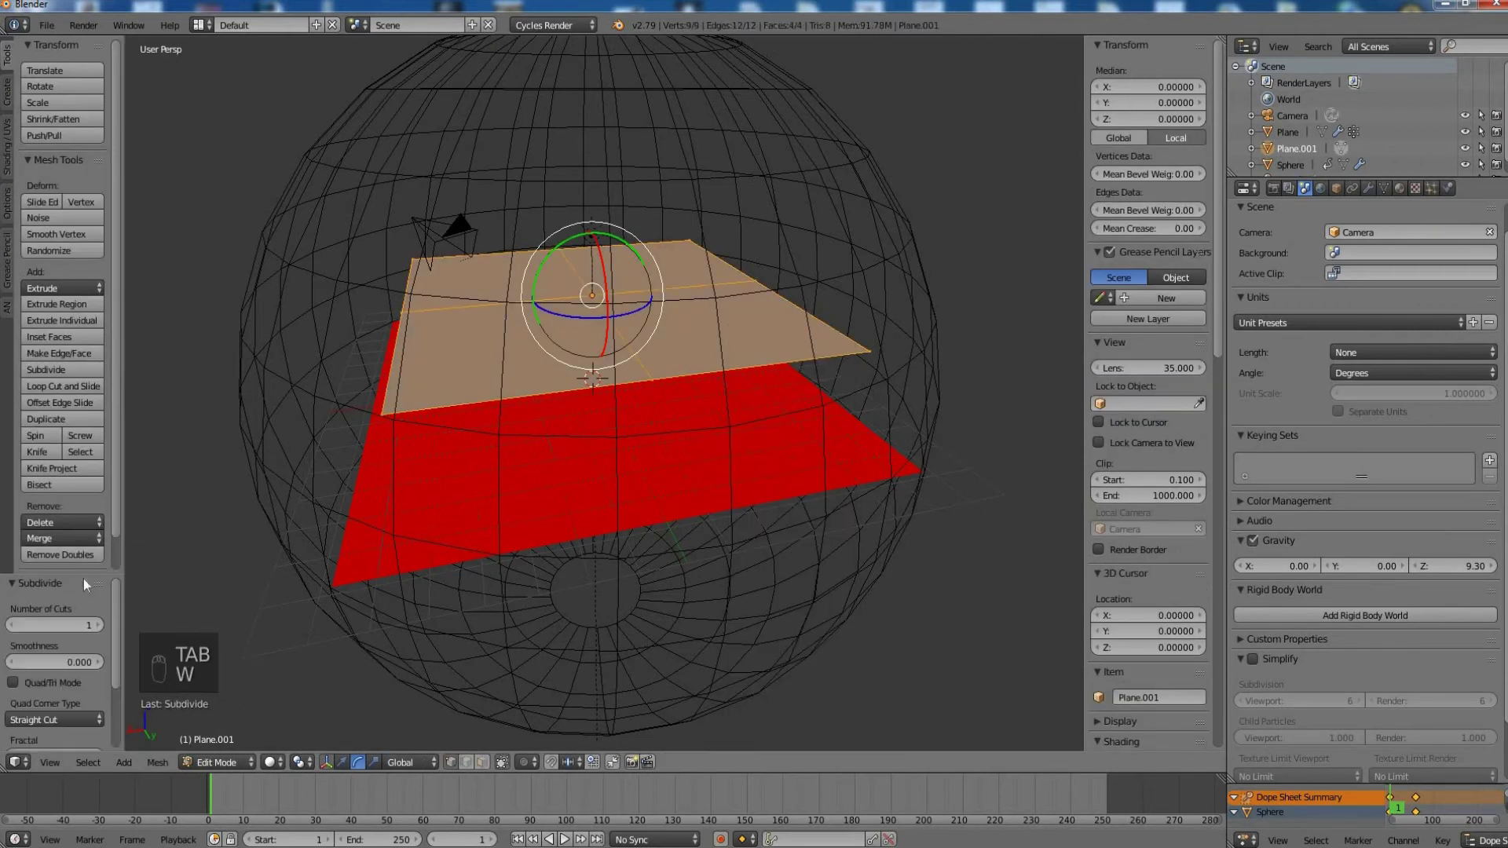
left_click_drag(55, 624, 86, 624)
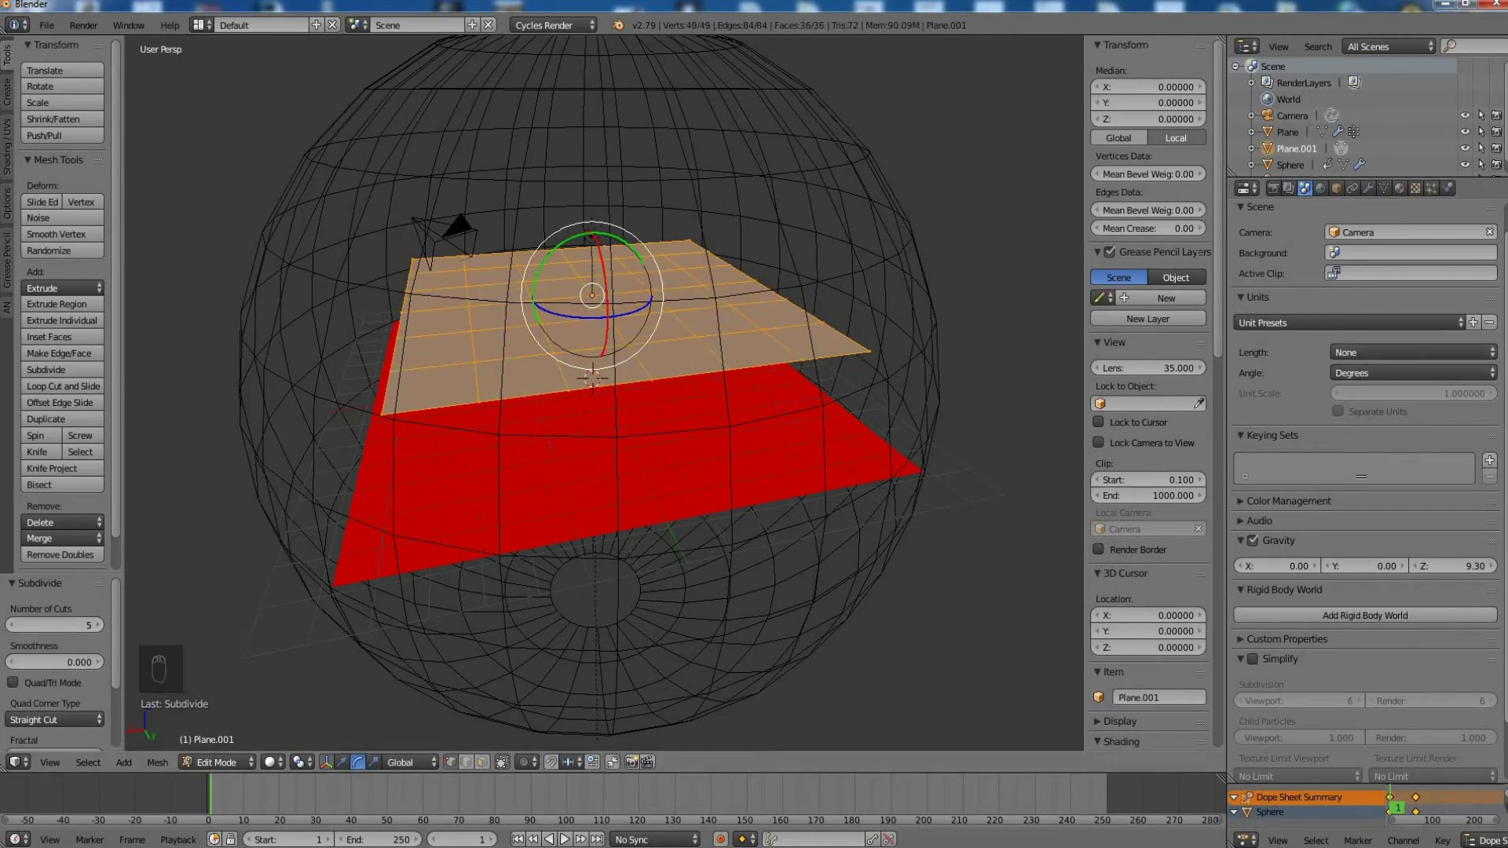
key("Tab")
left_click(1368, 189)
- Add a Wireframe modifier to the upper plane with Thickness 0.1335
left_click(1335, 244)
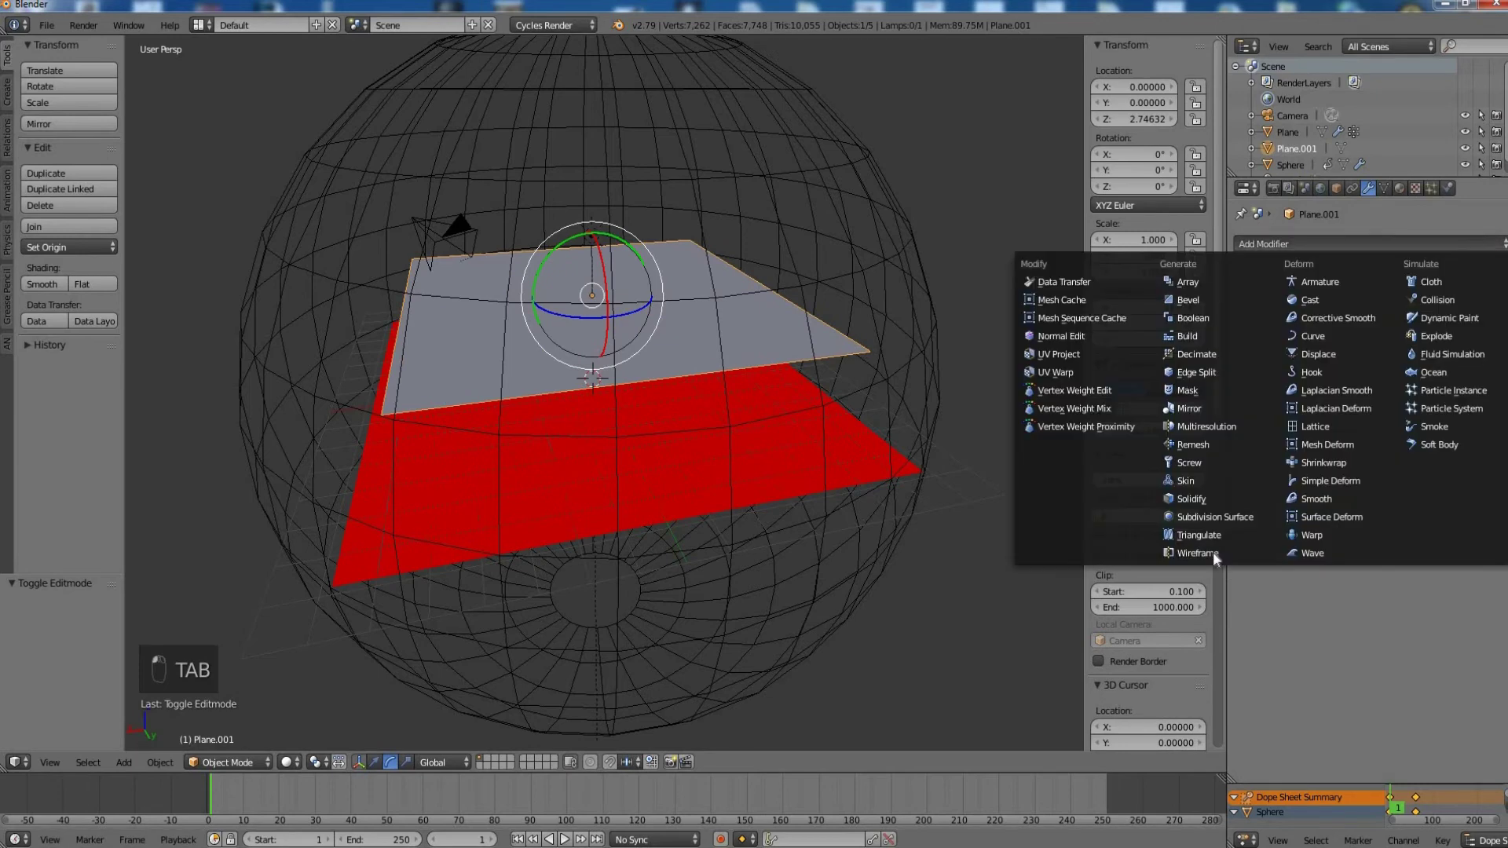
left_click(1198, 552)
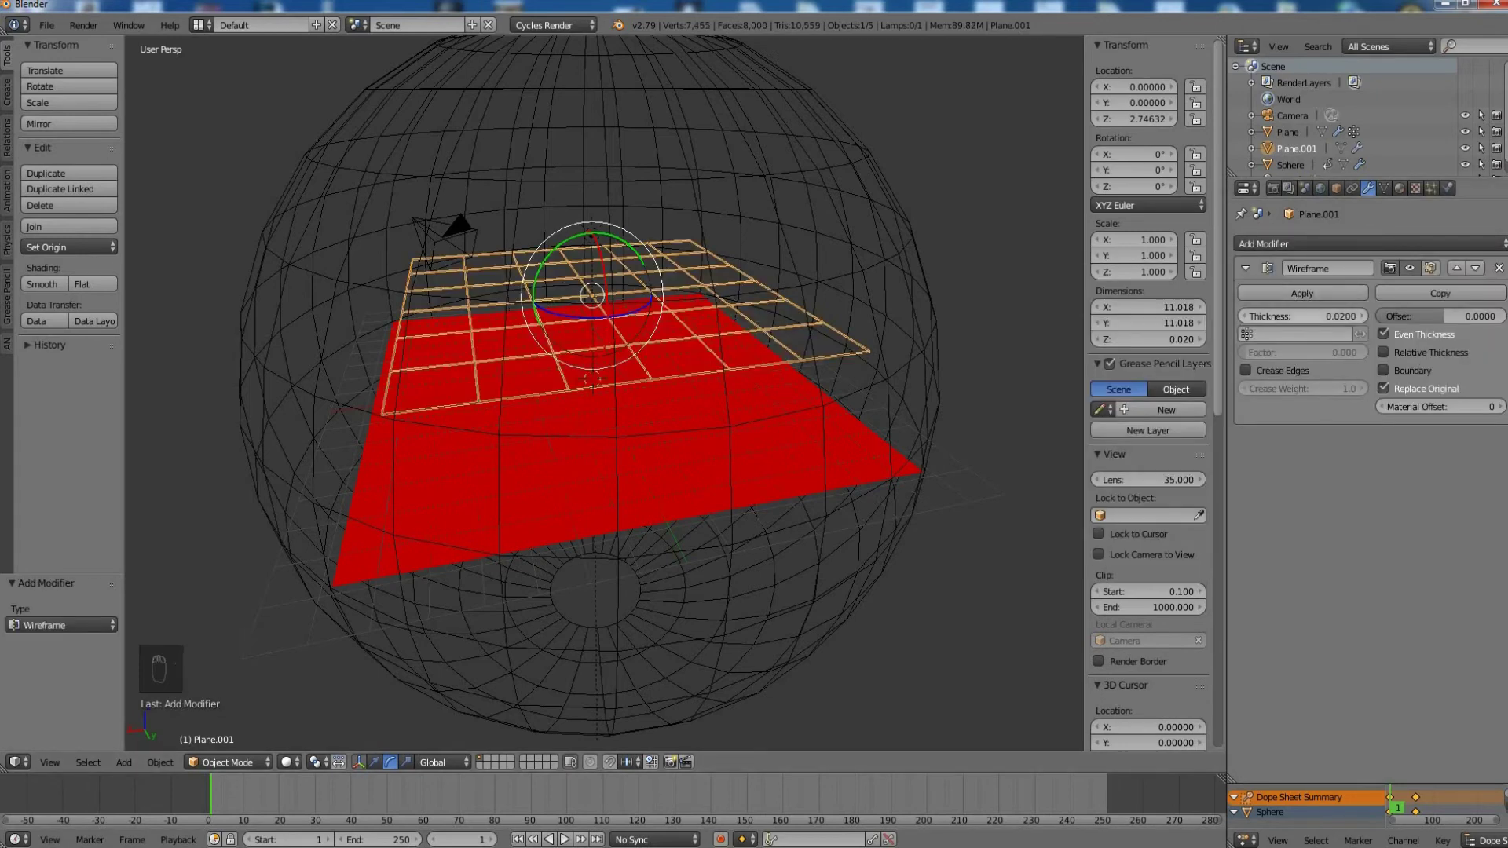
left_click_drag(1302, 316, 1335, 316)
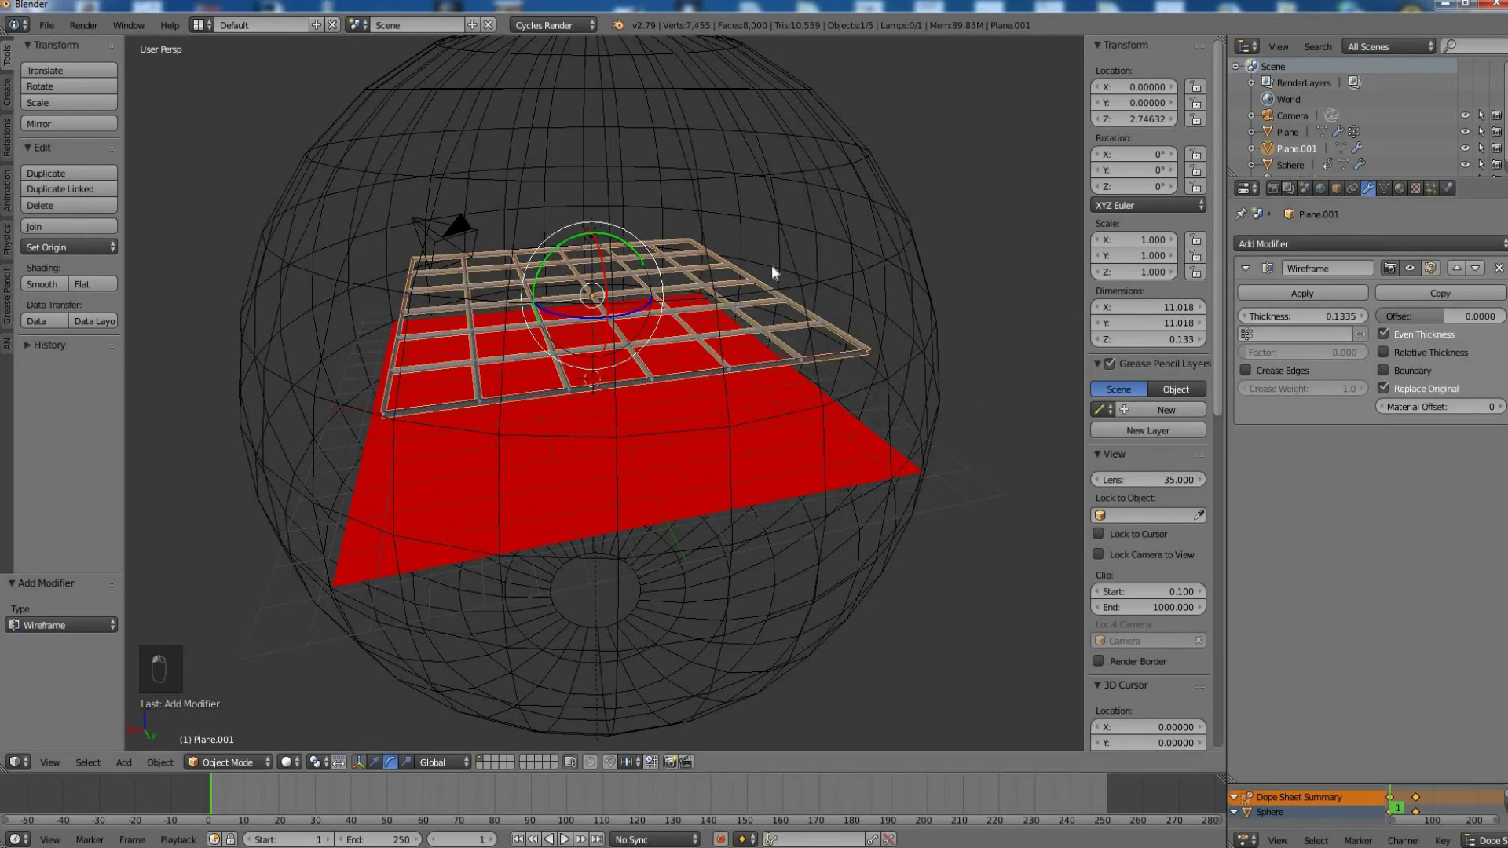
- Scale the grid by 1.315, apply its scale, and apply the Wireframe modifier
key("s")
left_click(759, 353)
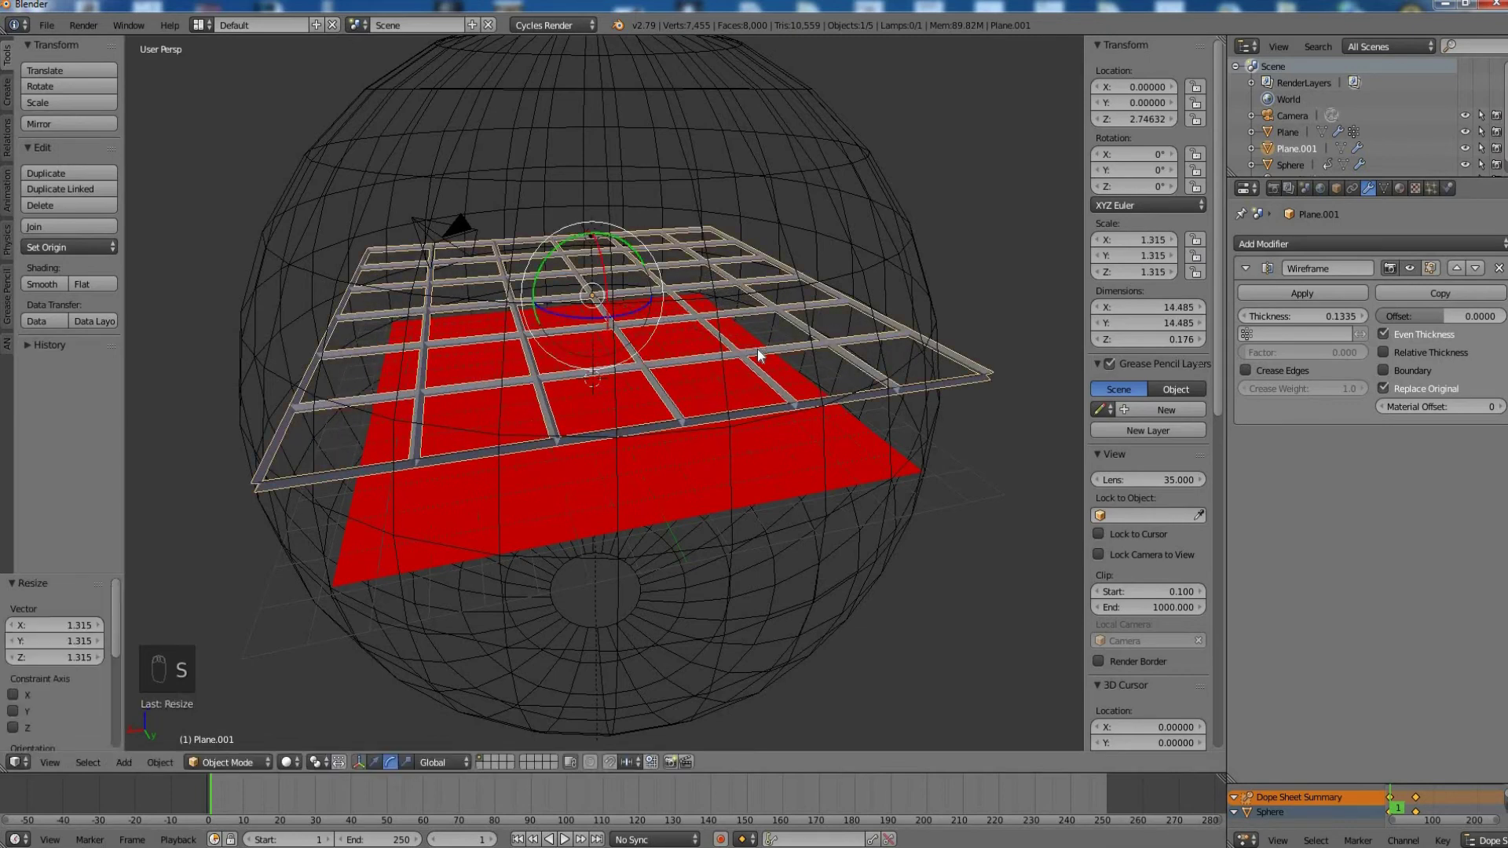
key("ctrl+a")
left_click(759, 344)
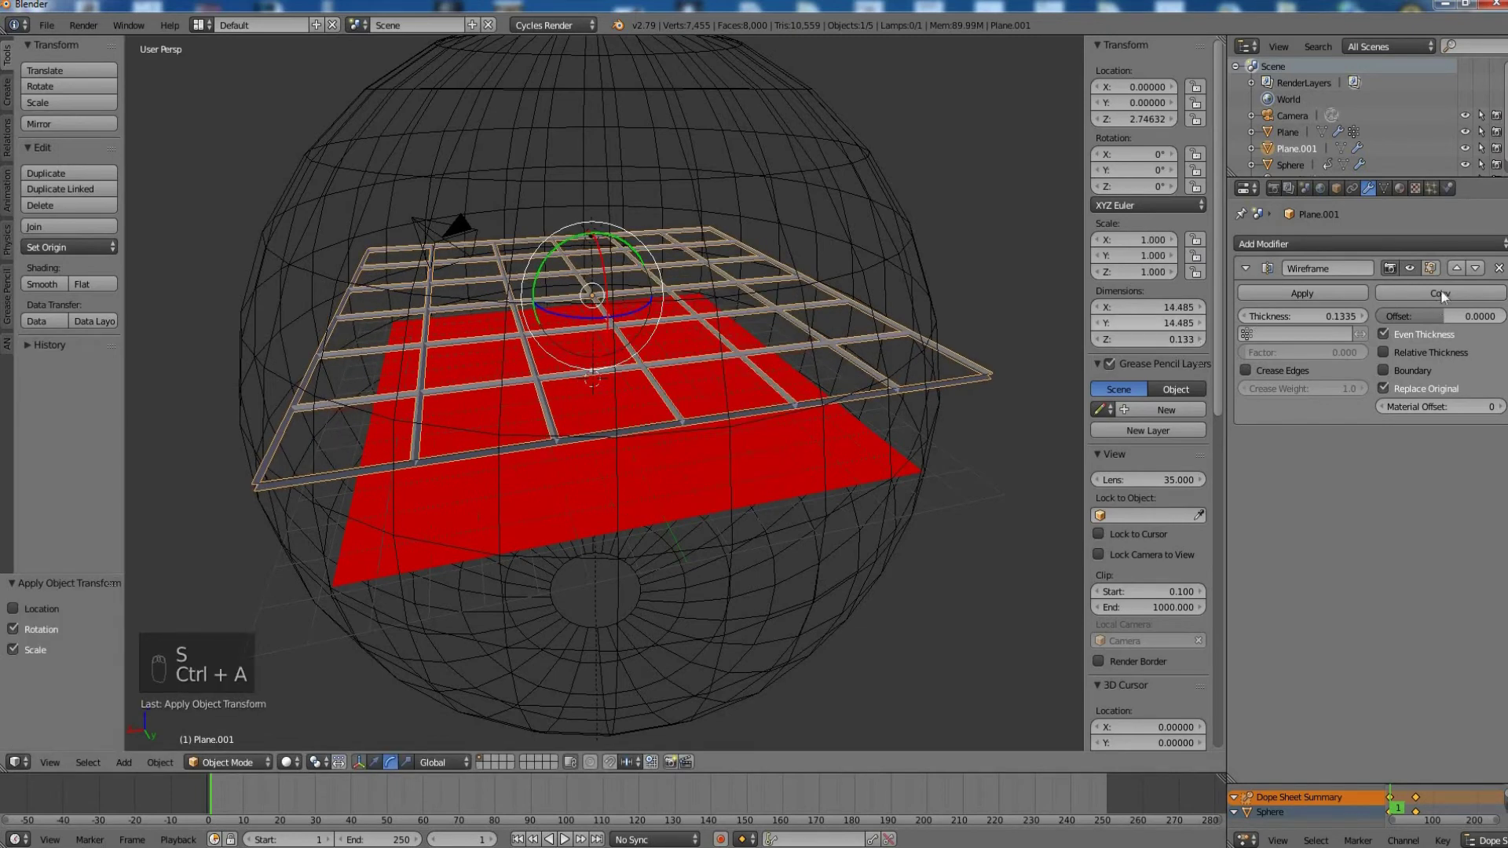
left_click(1301, 293)
- Give Plane.001 Collision physics and play the animation to frame 58
left_click(1447, 187)
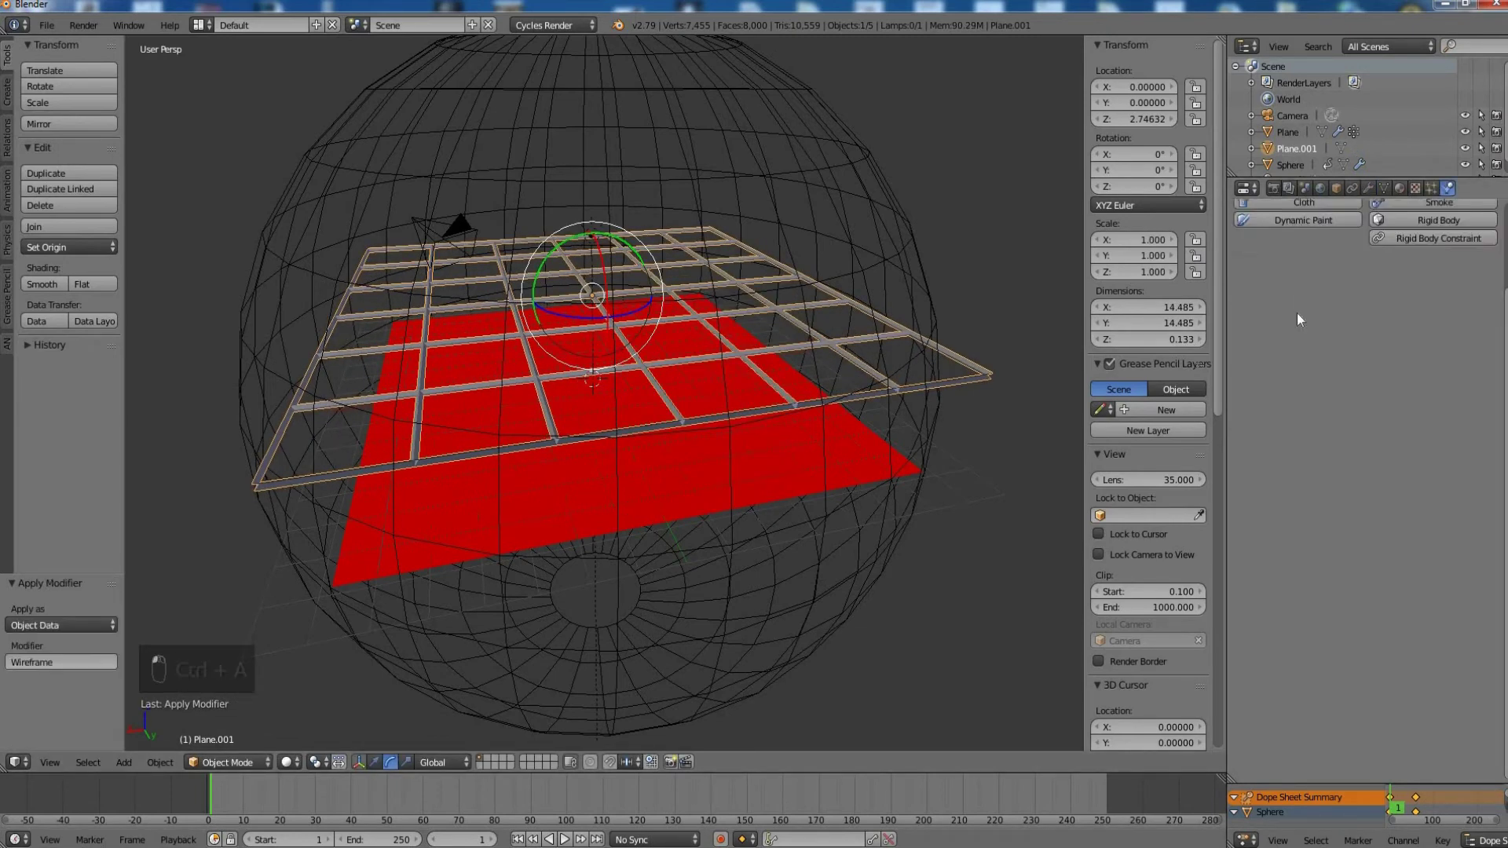
left_click(1316, 281)
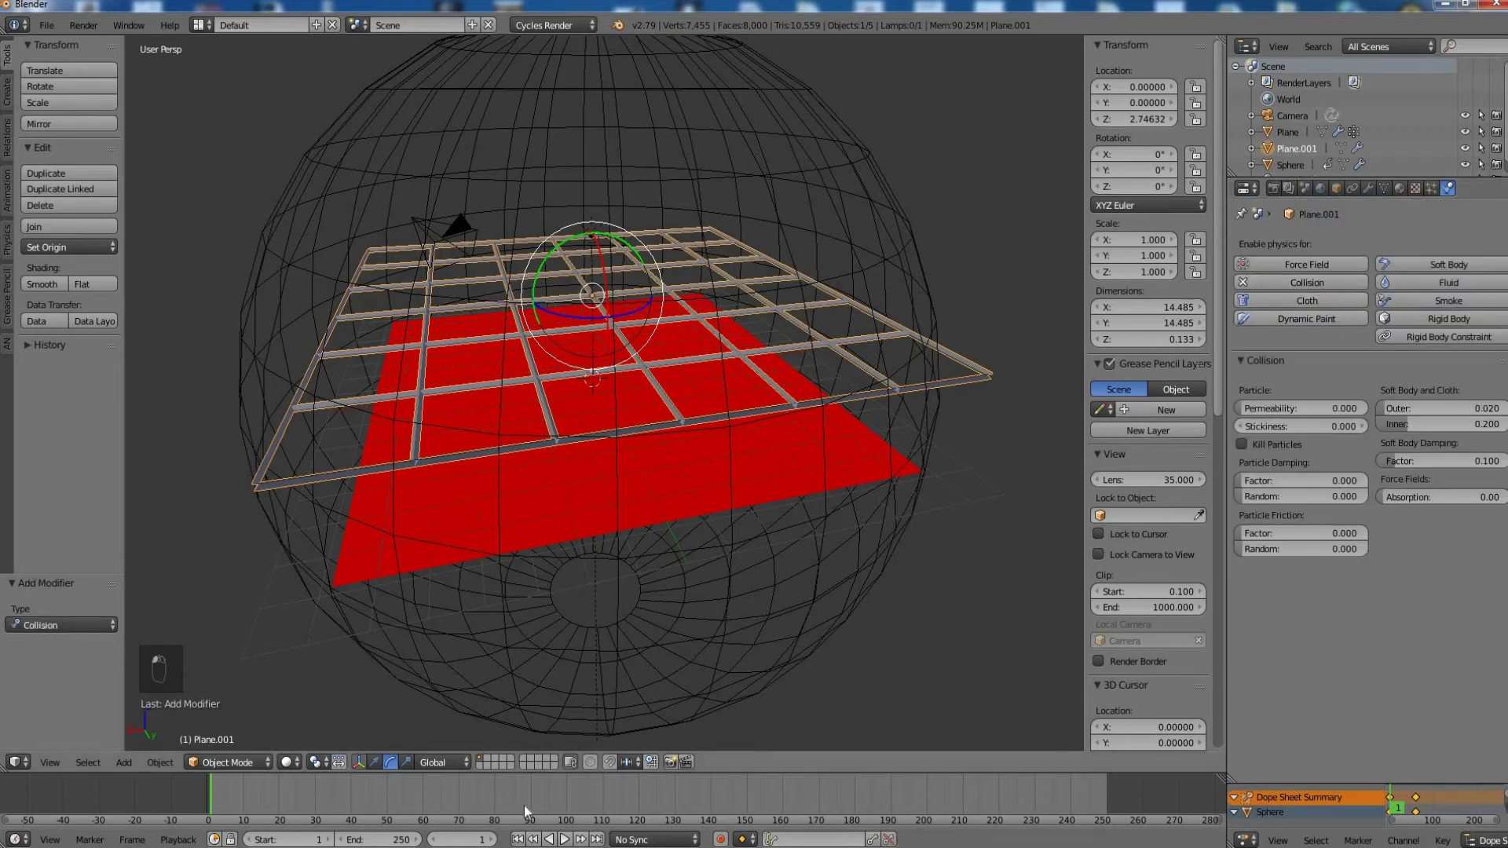
key("alt+a")
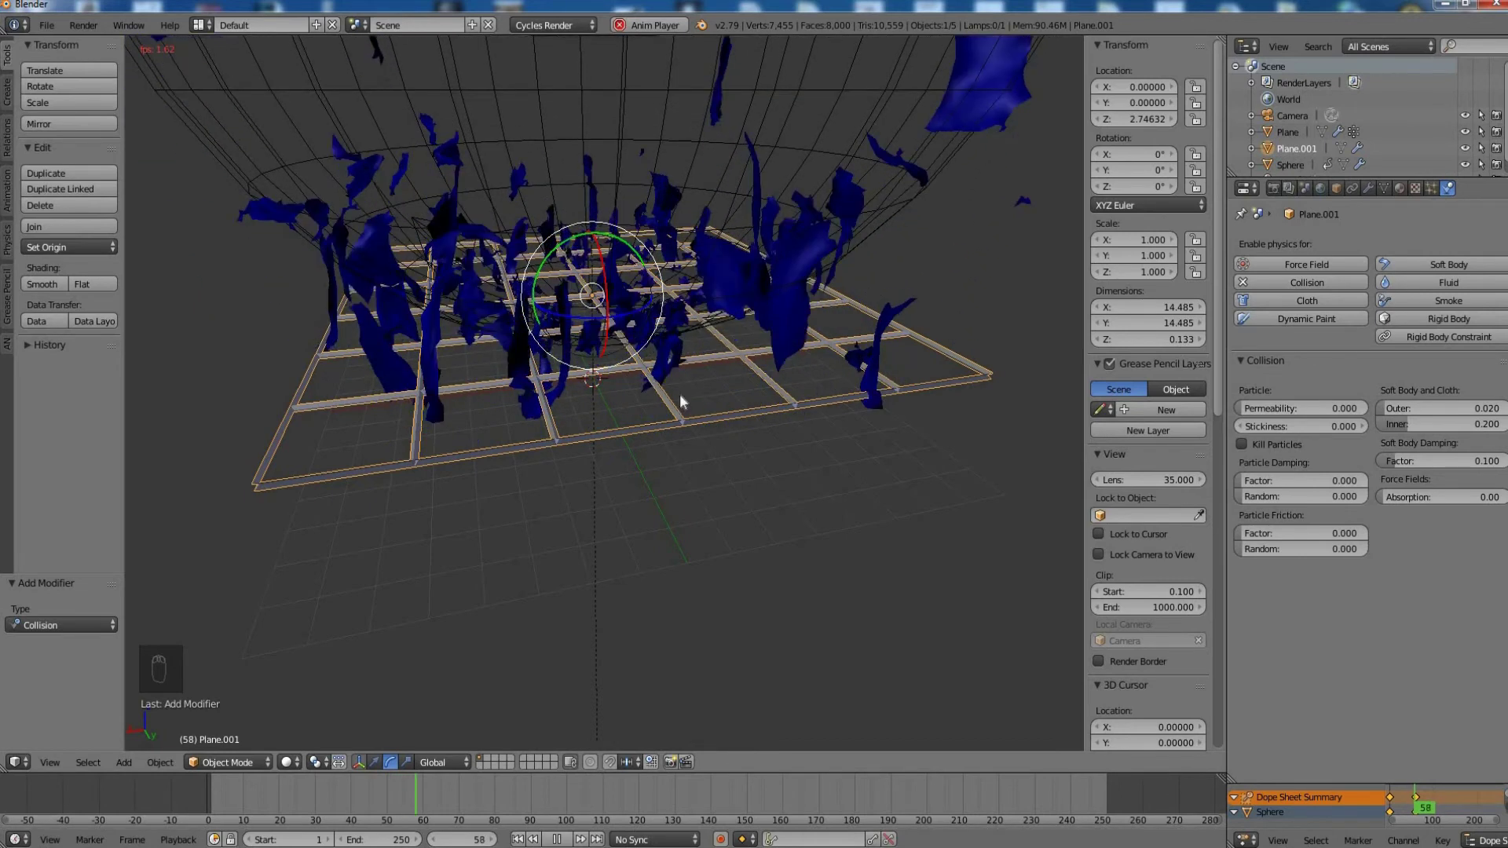
- Stop playback at frame 59, orbit to a higher view, and select the blue cloth plane
key("alt+a")
middle_click_drag(673, 332, 721, 365)
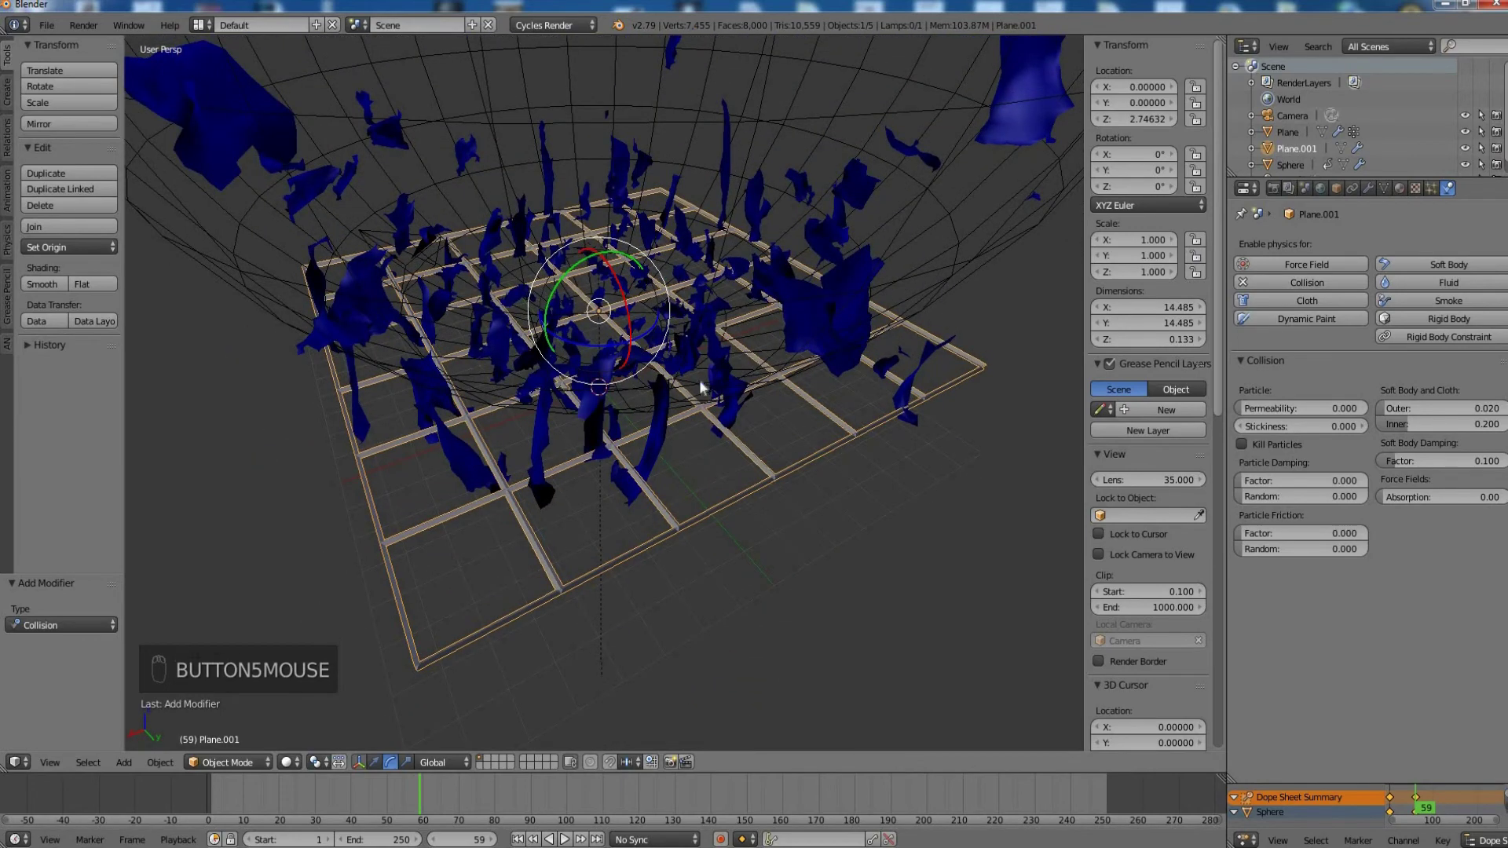
scroll(737, 505, "up", 5)
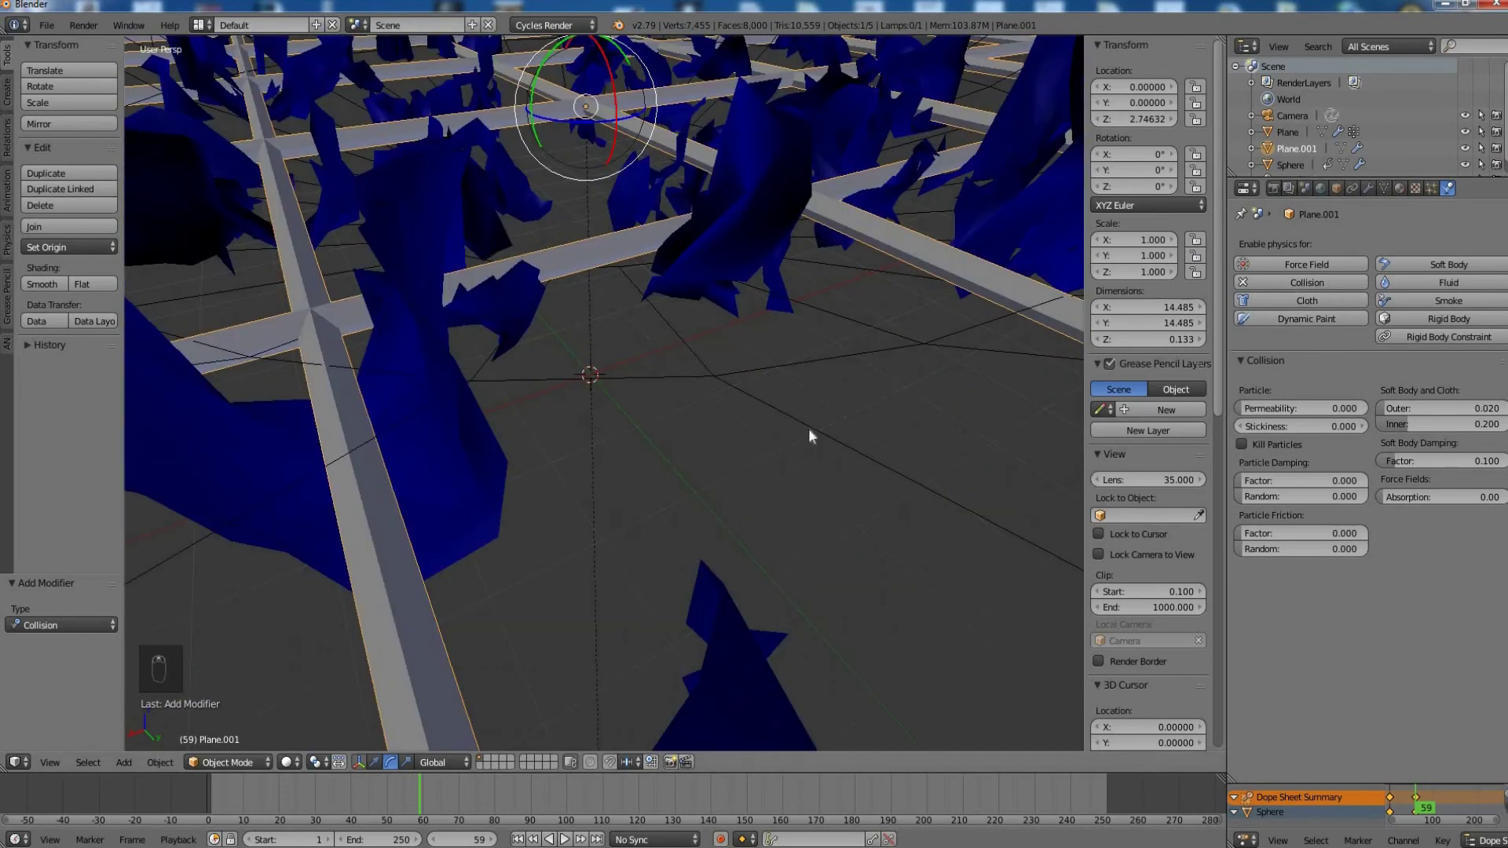
scroll(808, 427, "down", 4)
right_click(902, 268)
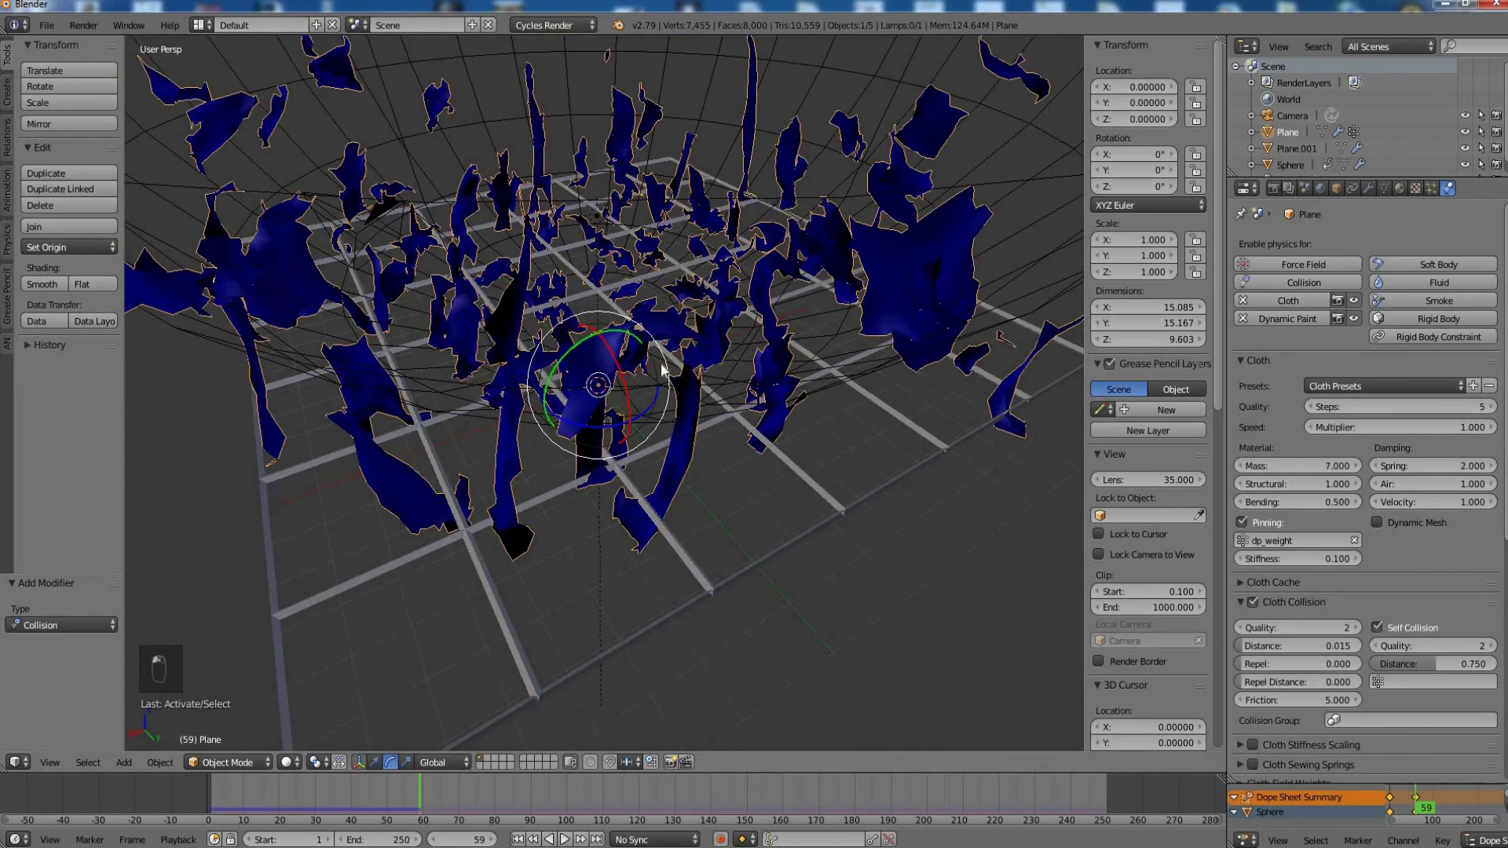
- Expand the cloth plane's Cloth Cache settings
scroll(662, 369, "down", 4)
scroll(1287, 474, "down", 8)
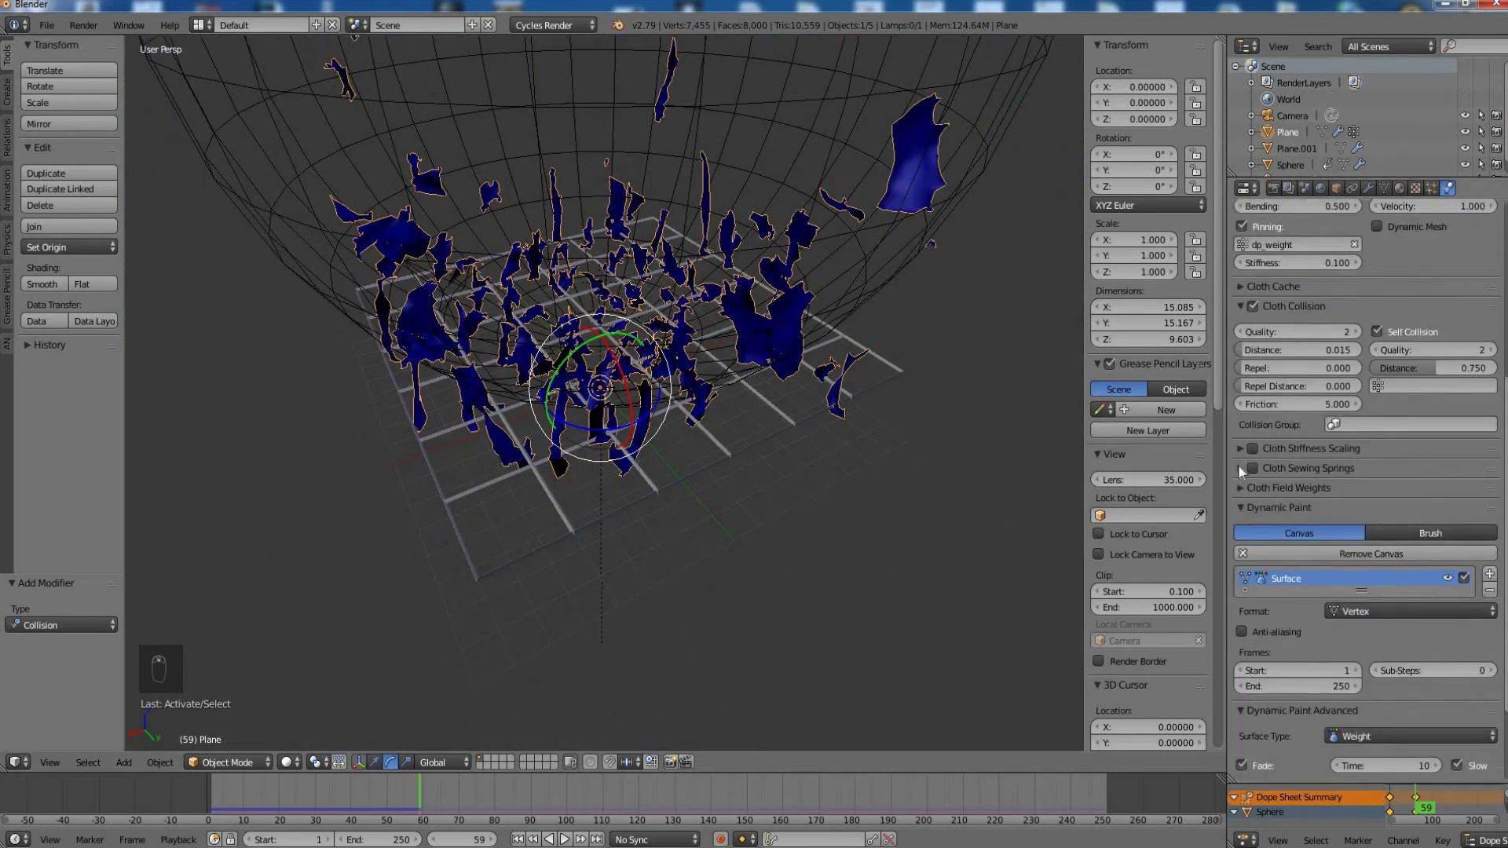
scroll(1240, 471, "down", 1)
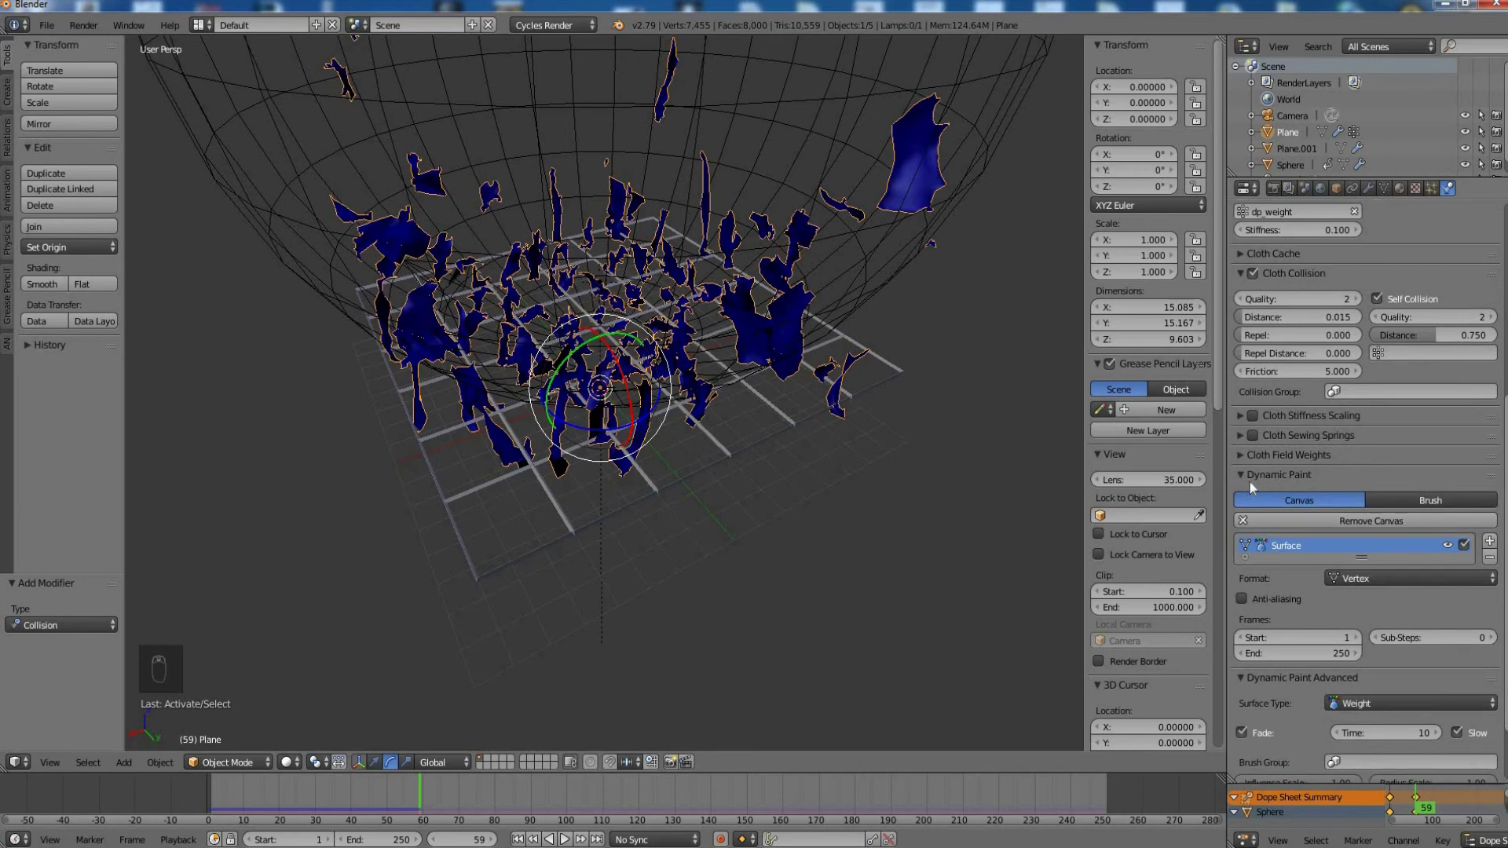
scroll(1250, 482, "up", 1)
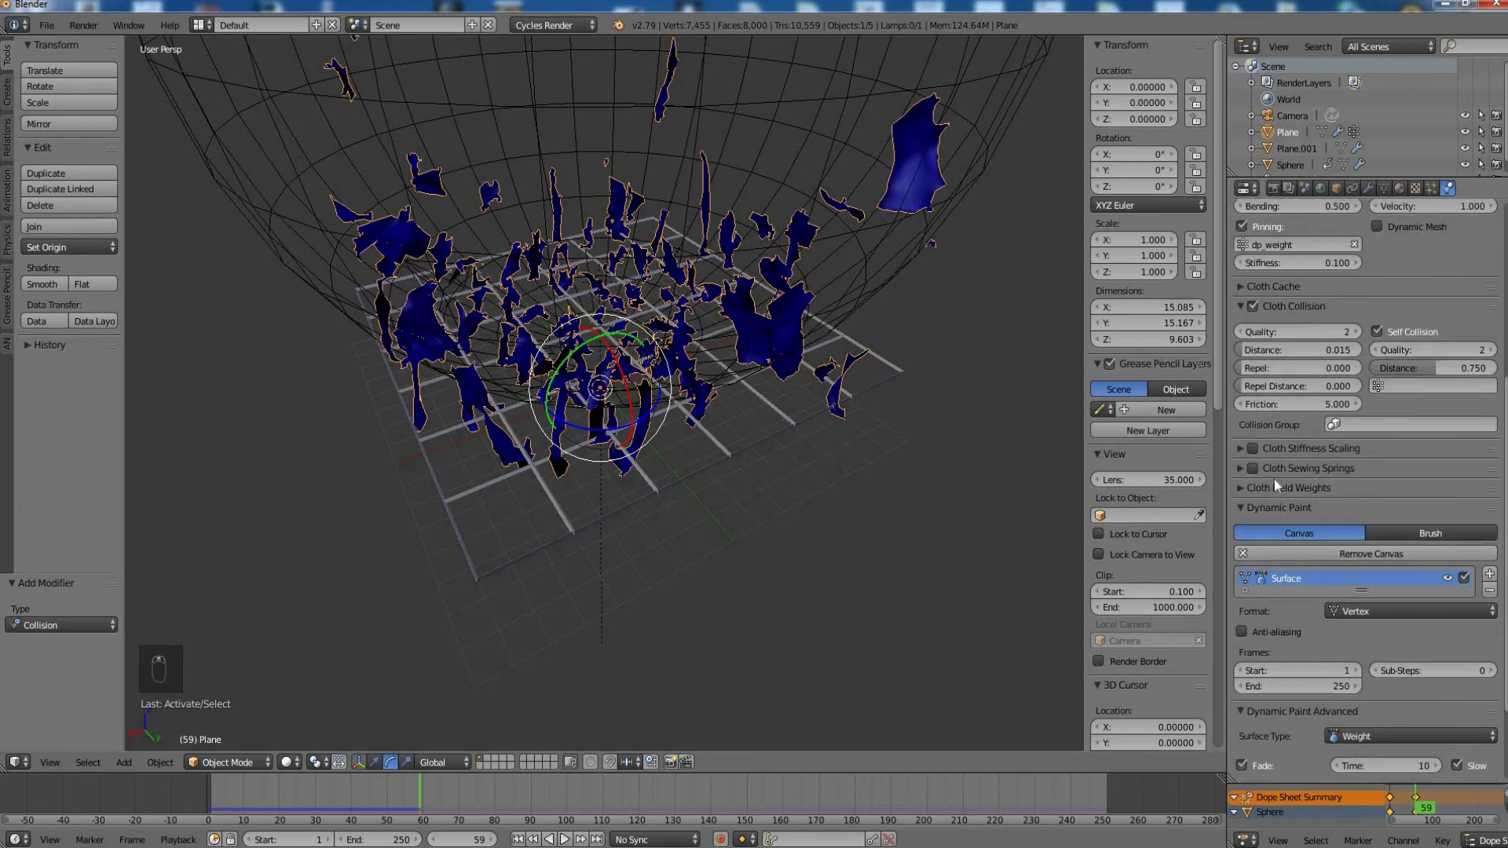
scroll(1273, 479, "up", 4)
left_click(1278, 414)
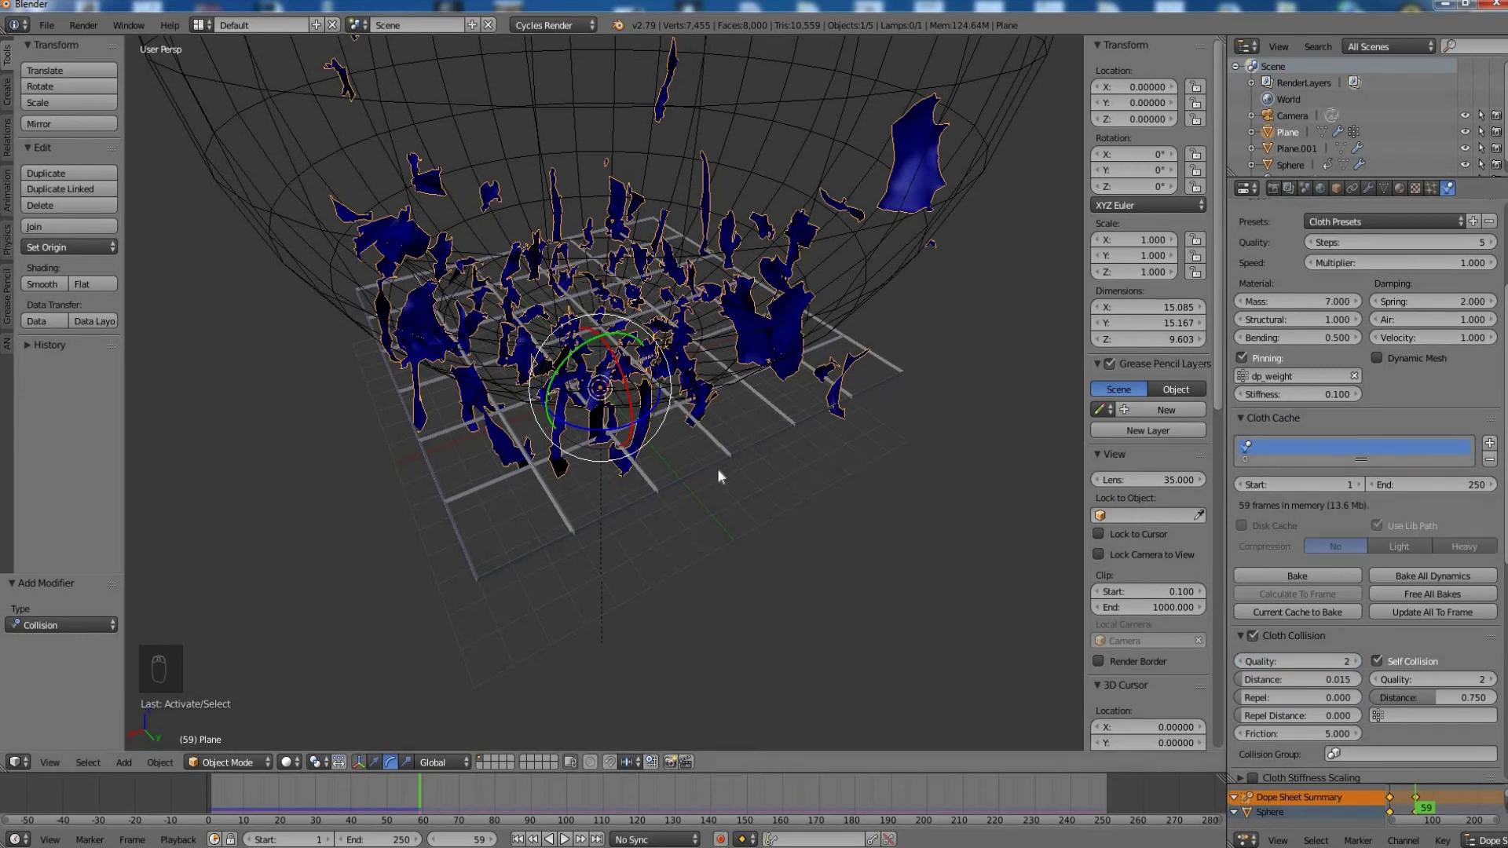
- Save the project as peeling.blend
key("ctrl+s")
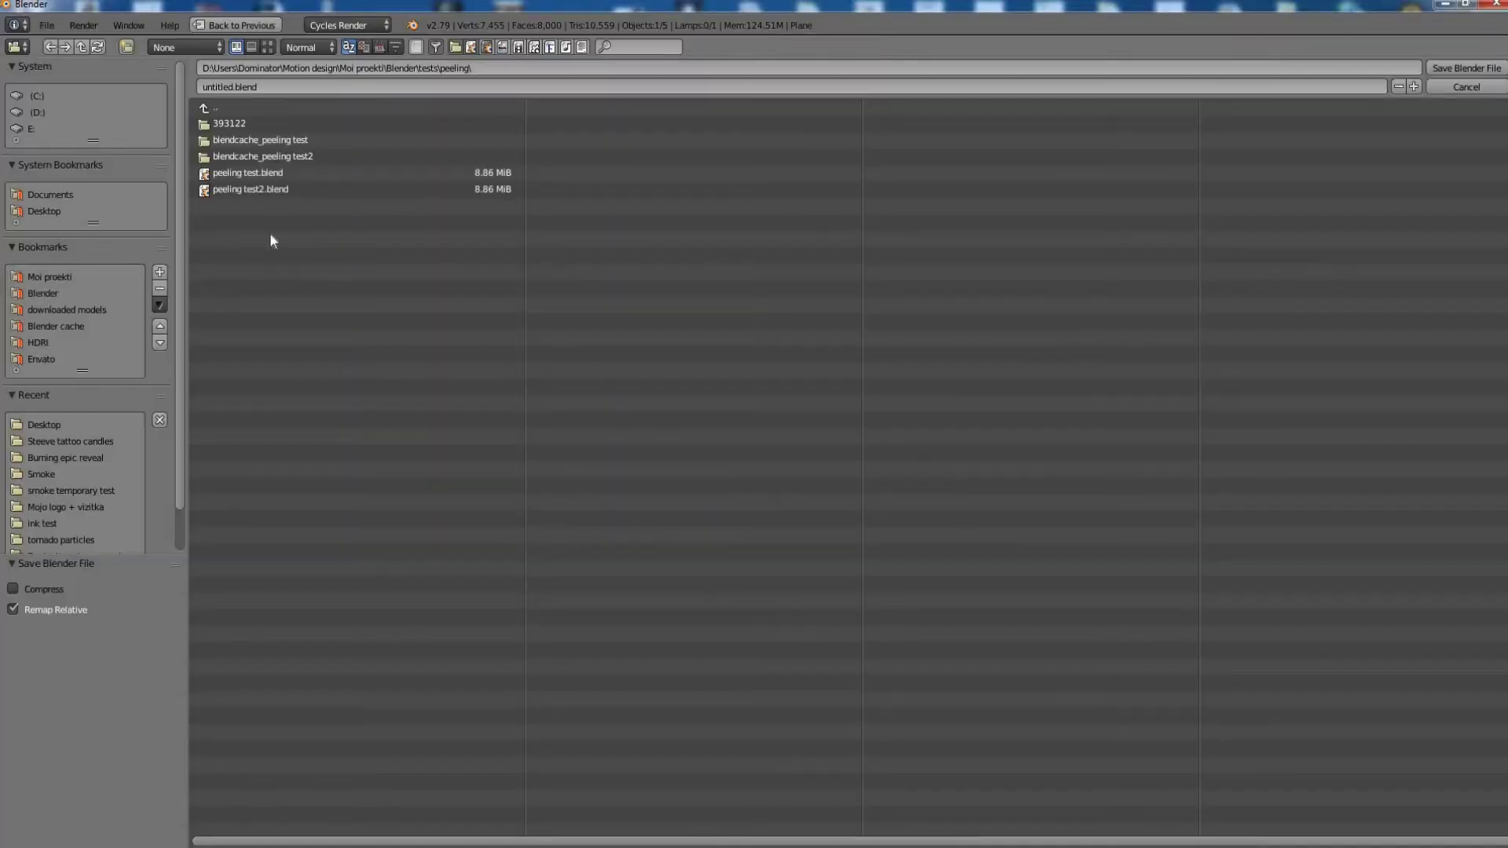
left_click(259, 86)
type("peeling")
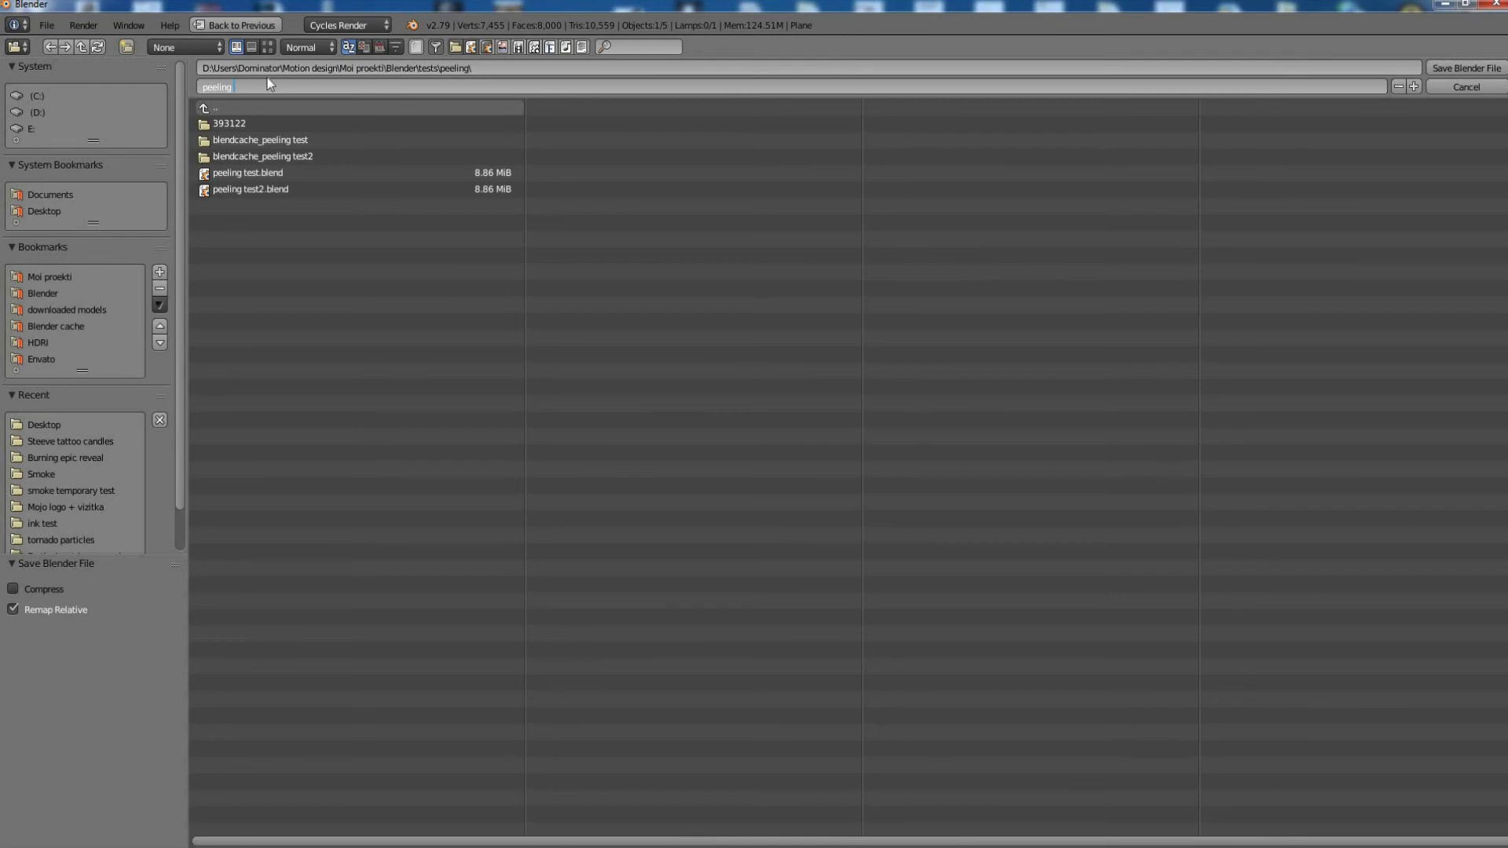
key("Return")
key("Return")
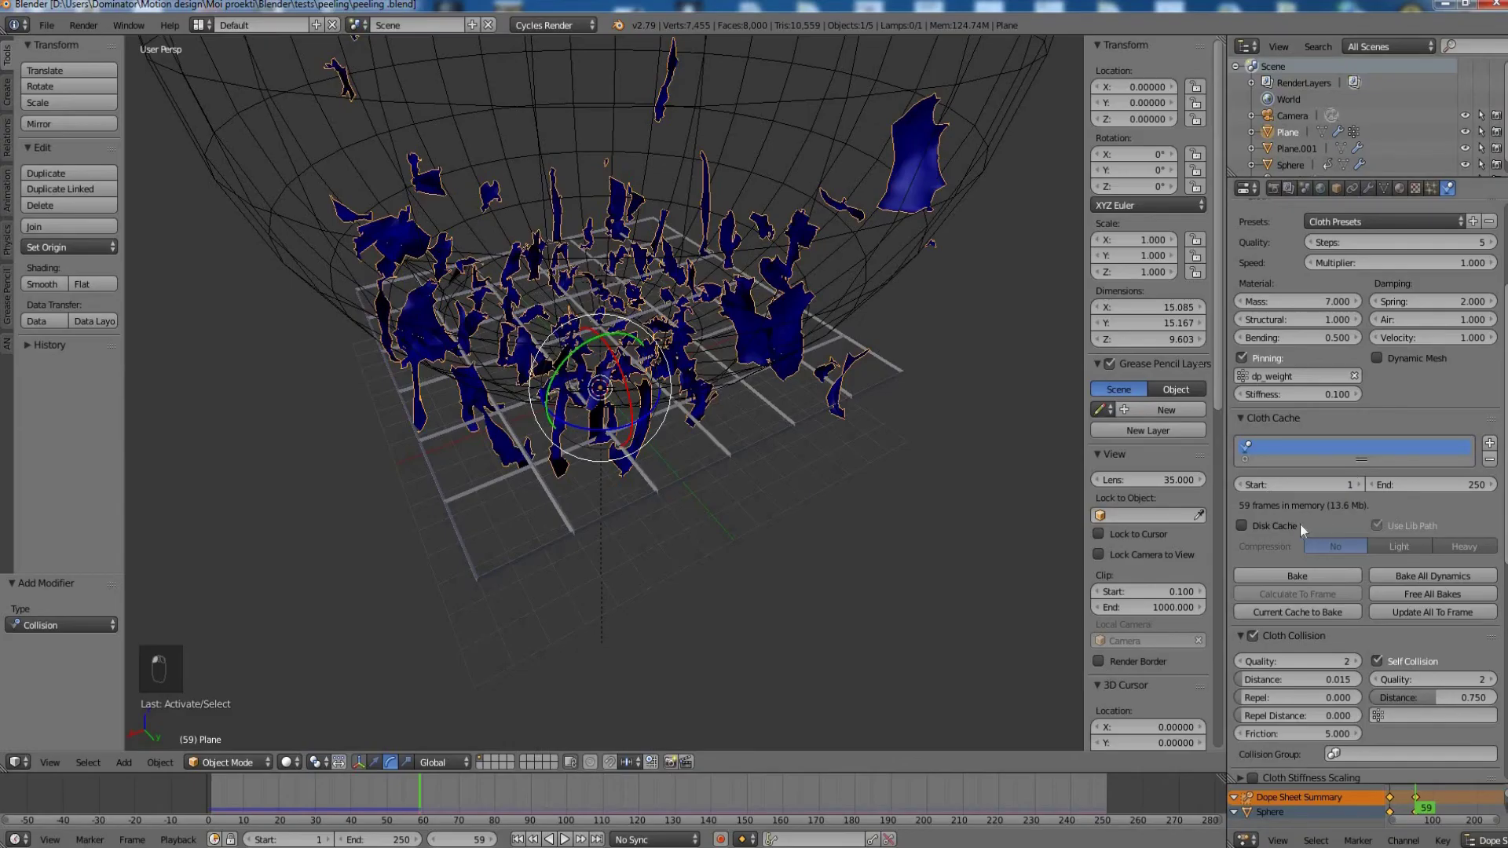
- Switch the viewport to a Cycles rendered preview of the cloth over the grid
scroll(1298, 524, "down", 3)
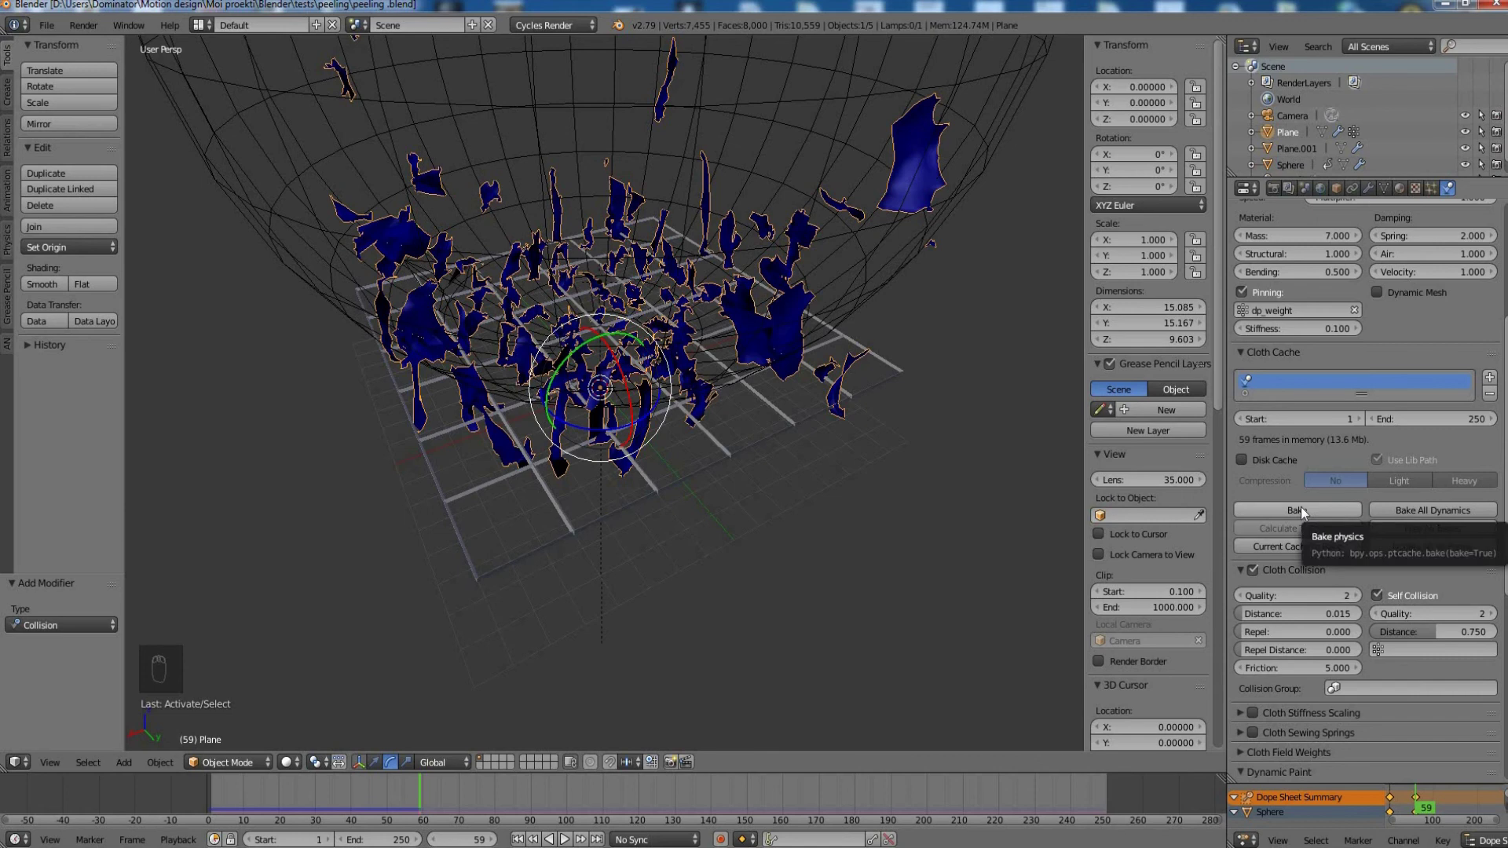
key("shift+z")
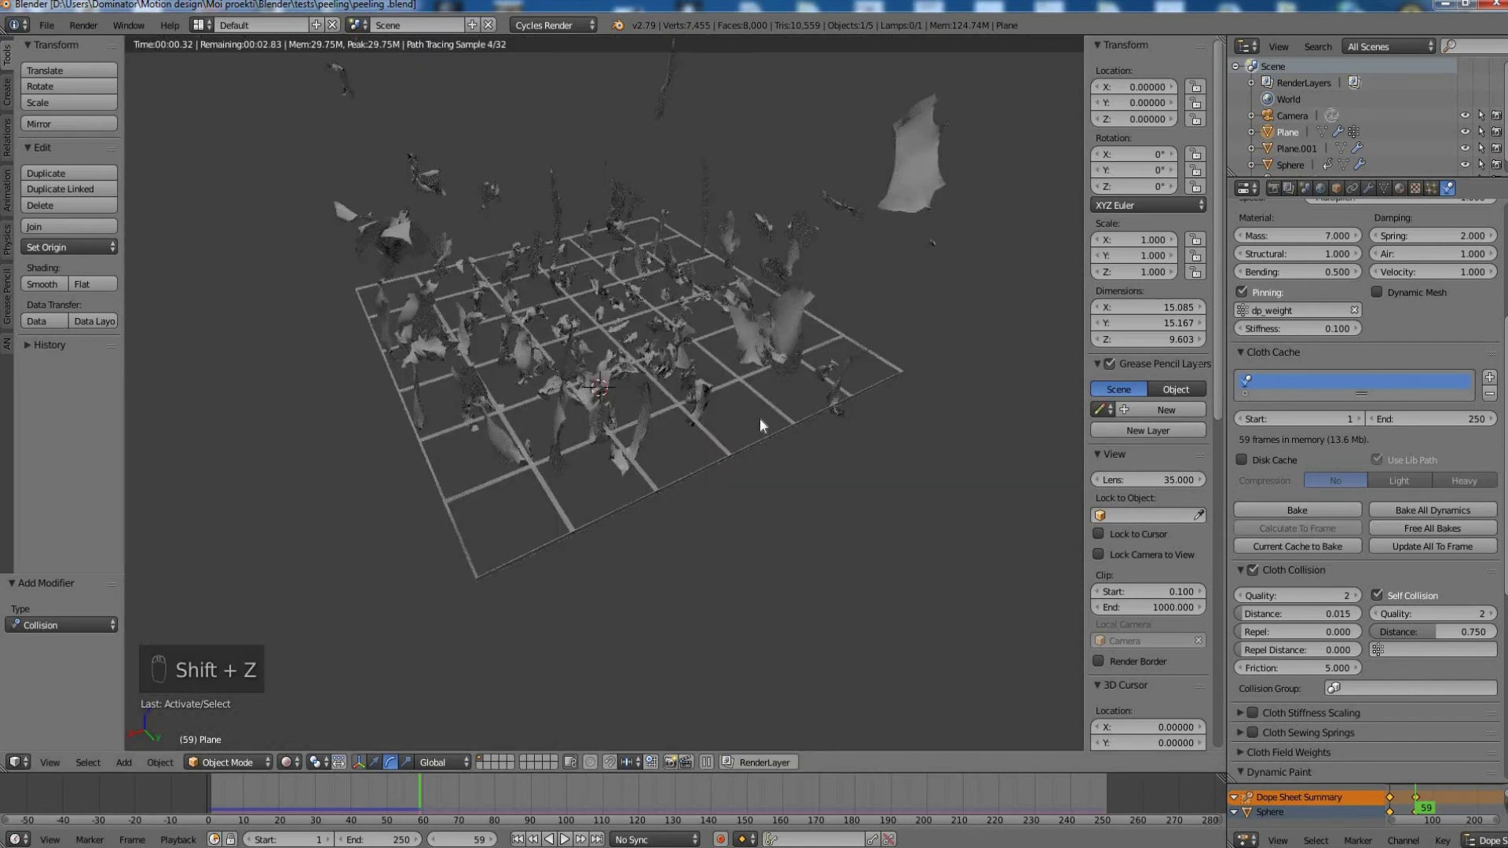
scroll(760, 421, "up", 3)
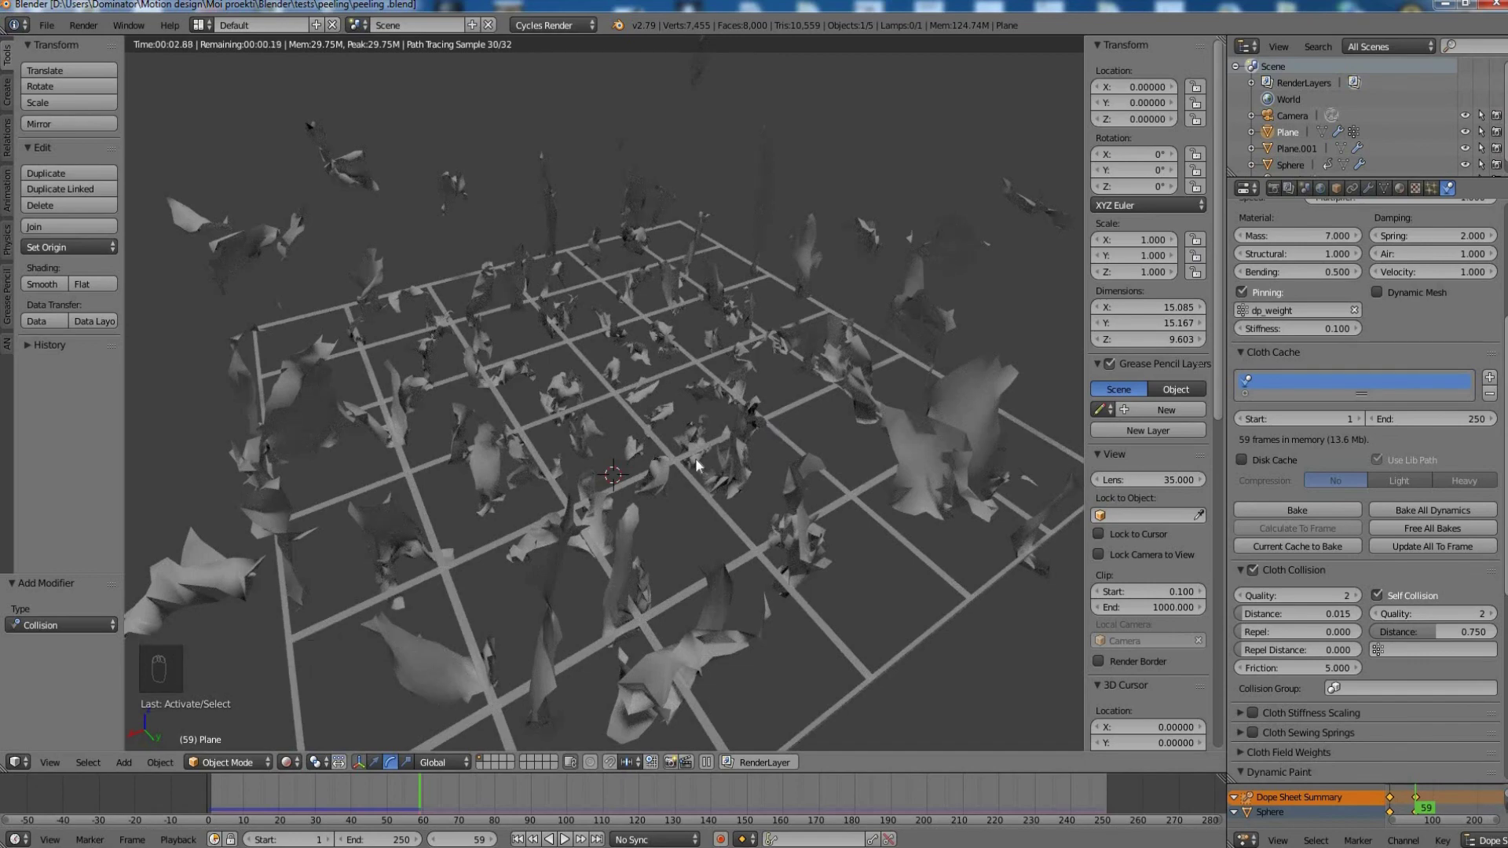
scroll(700, 478, "down", 3)
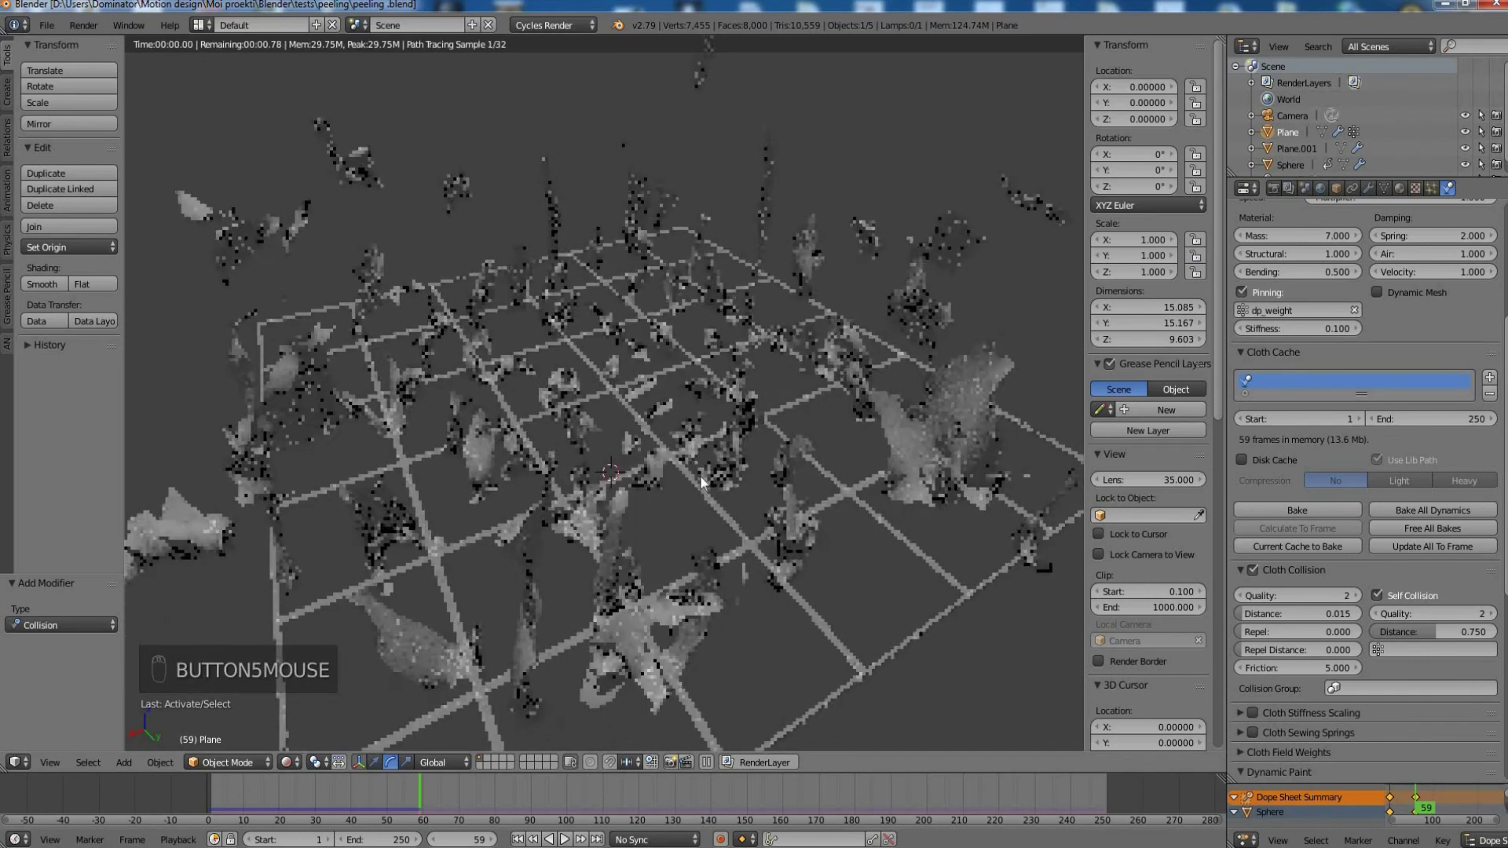